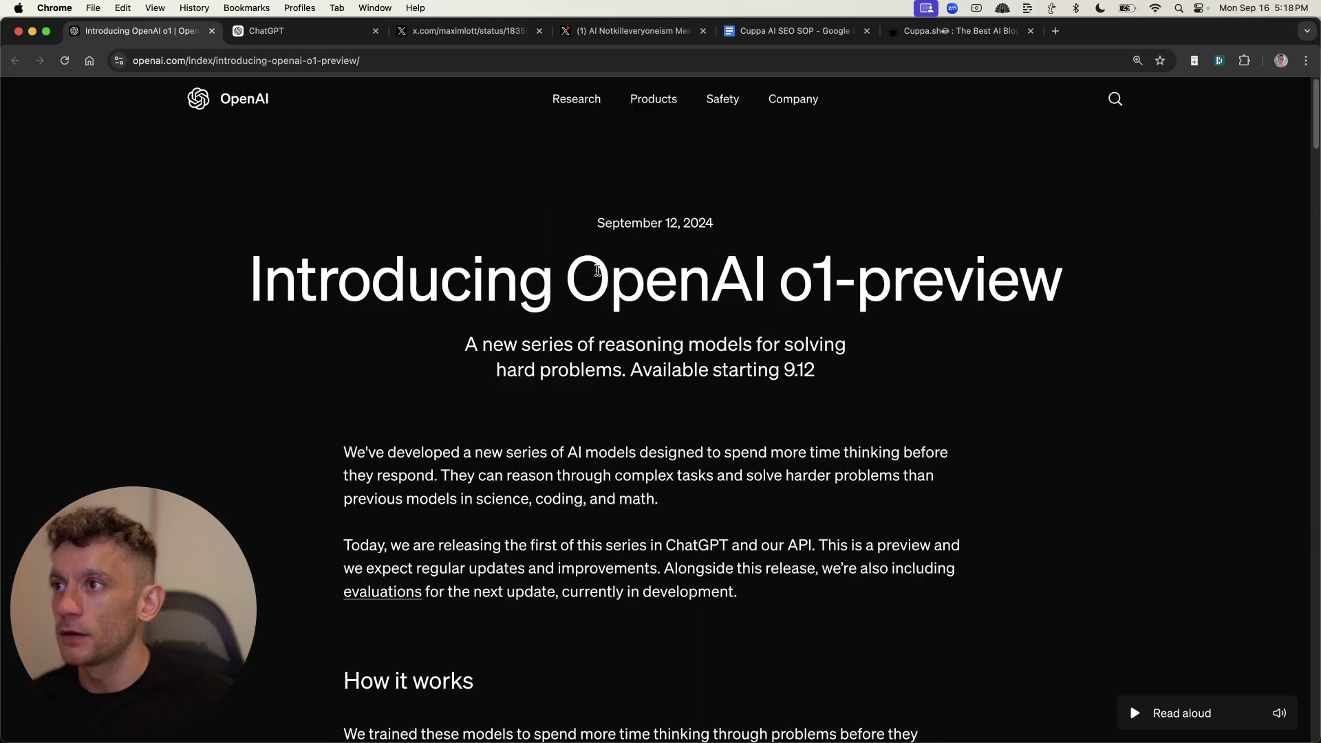
Highlight the 'OpenAI o1-preview' heading and its September 12, 2024 date, then go to ChatGPT
left_click_drag(577, 278, 1088, 292)
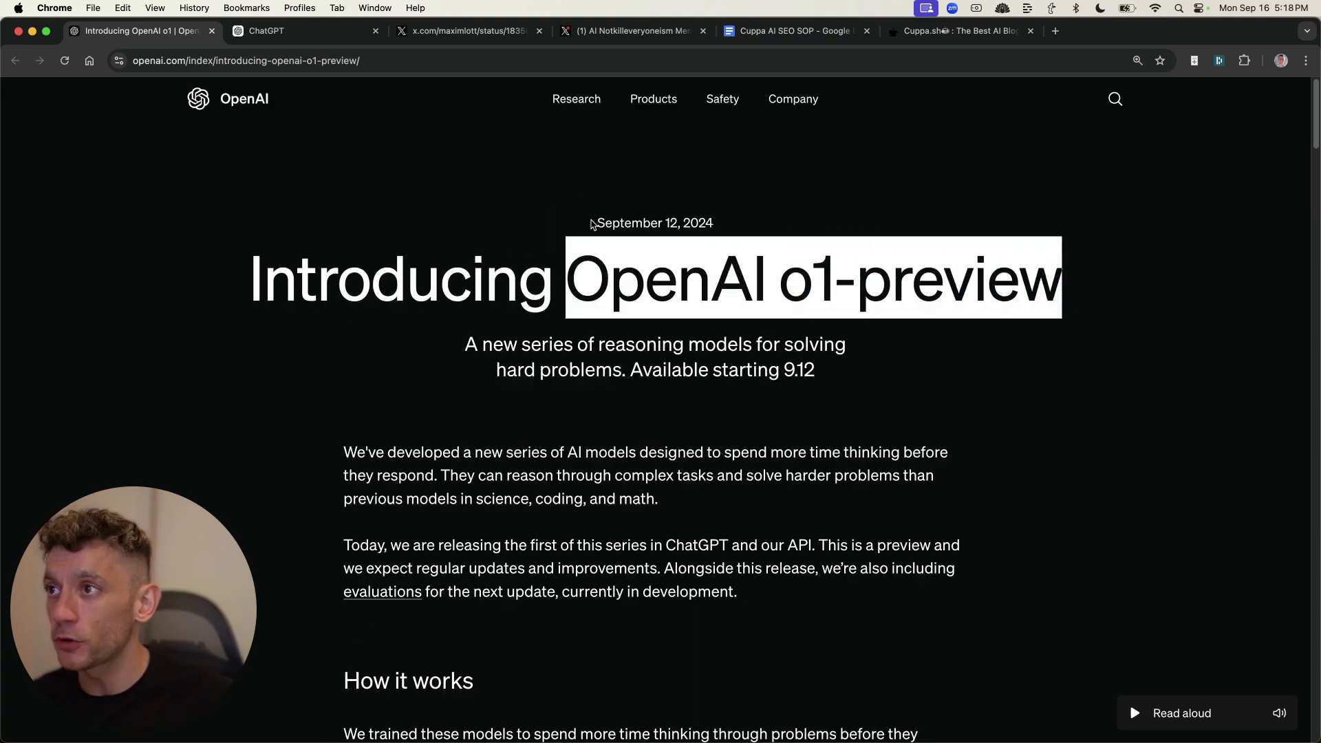
left_click_drag(592, 224, 757, 215)
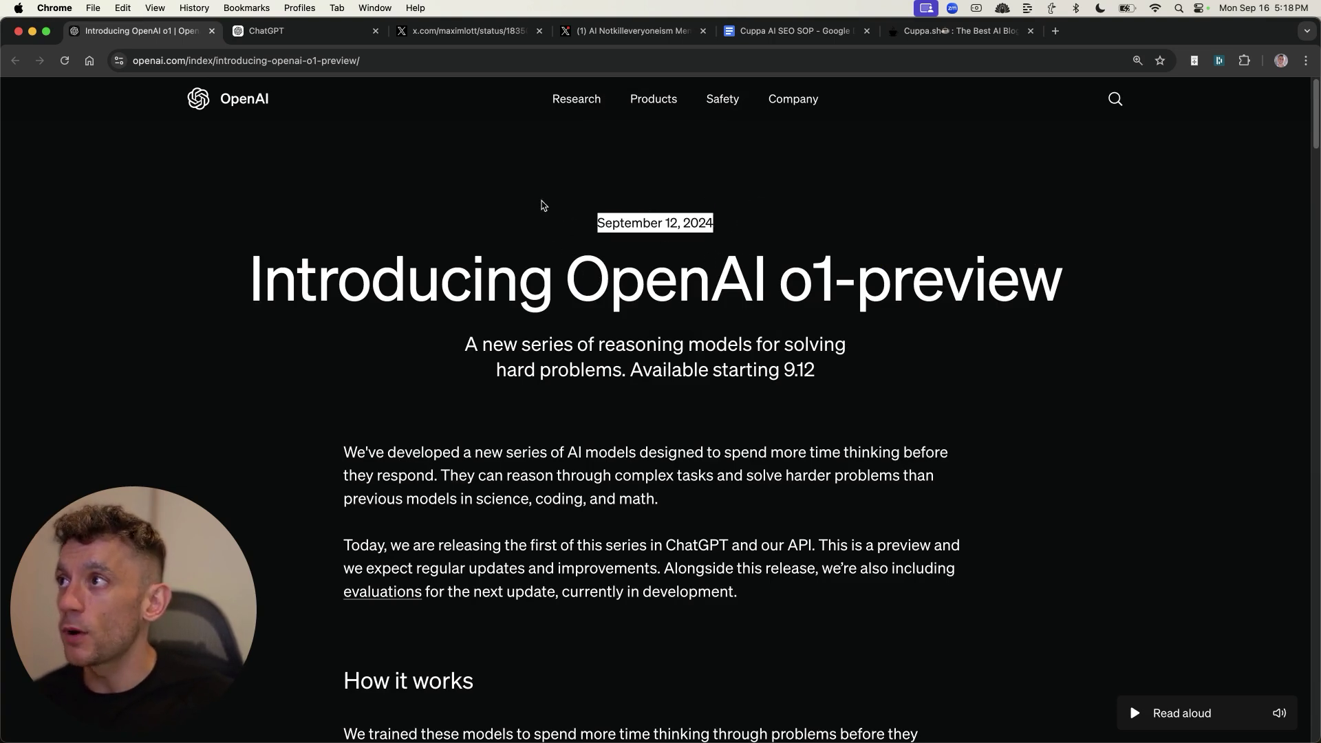
left_click(315, 38)
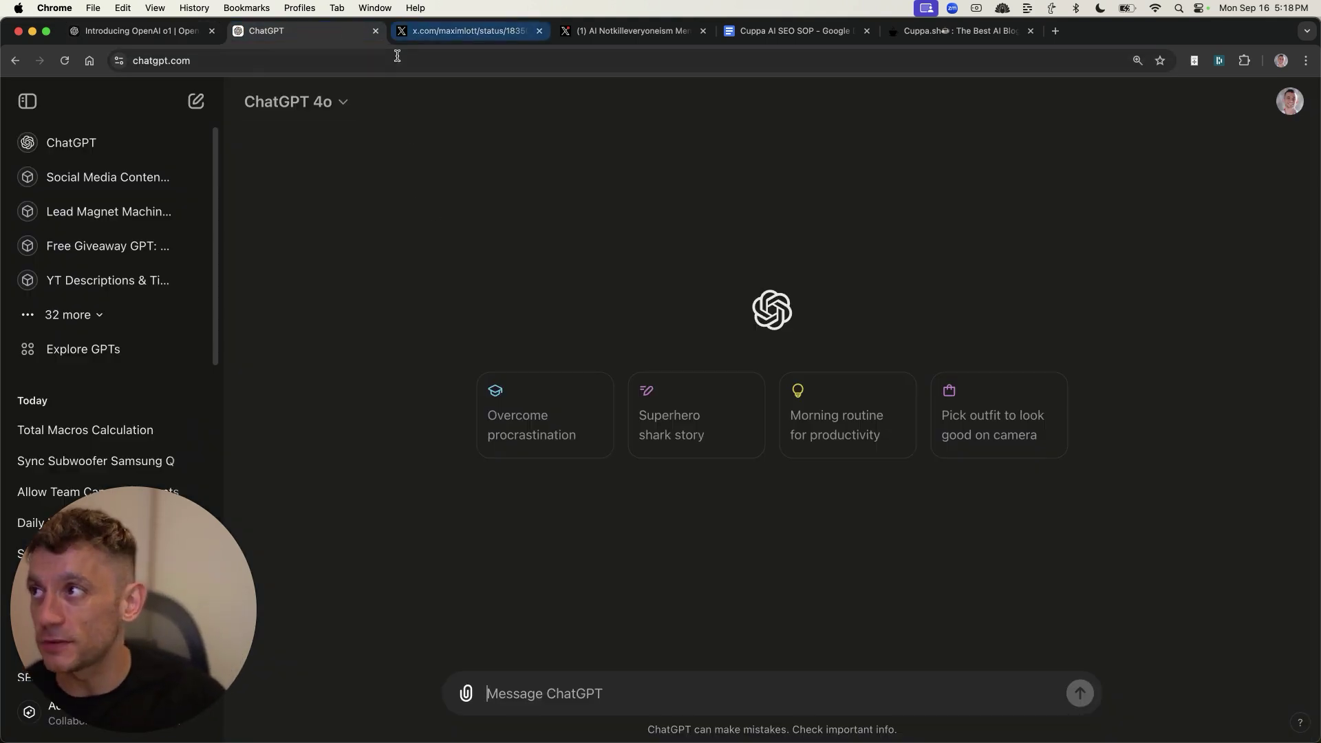
Change the ChatGPT model from 4o to o1-preview, then bring up the X post on IQ results
left_click(340, 100)
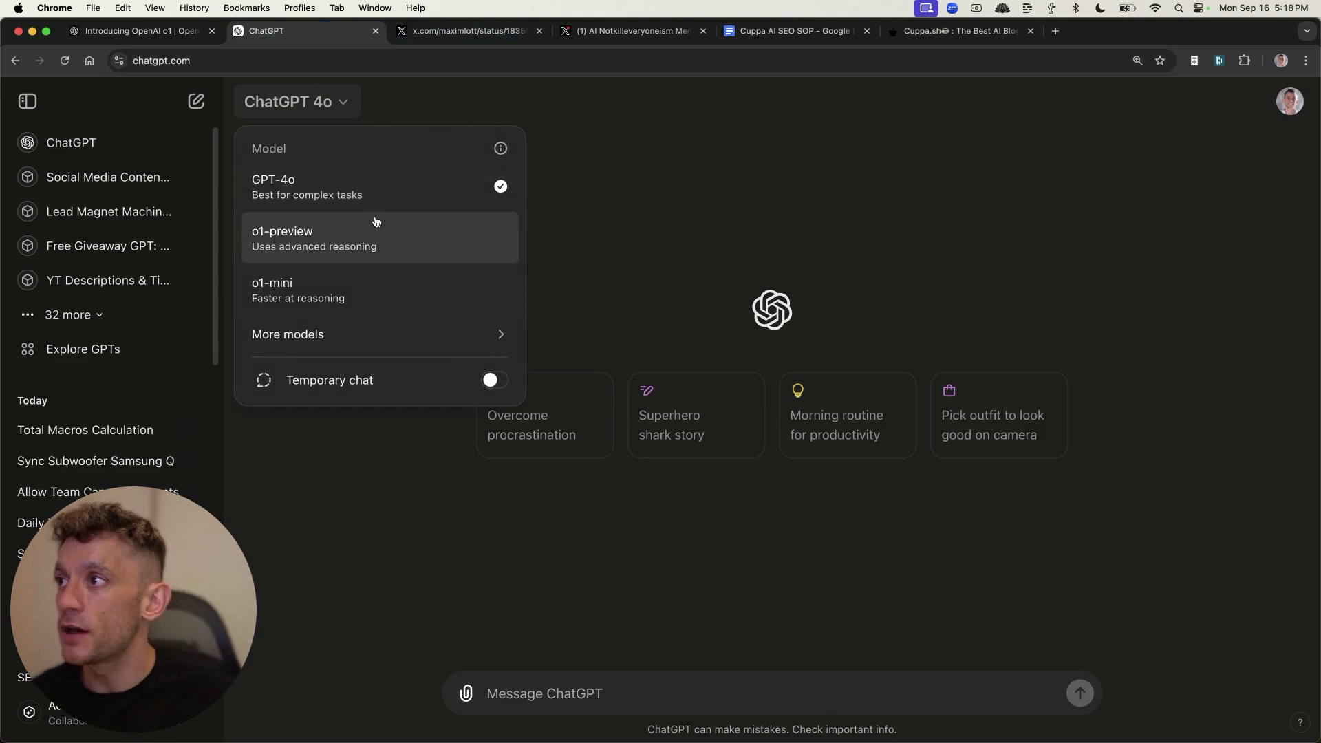
left_click(387, 239)
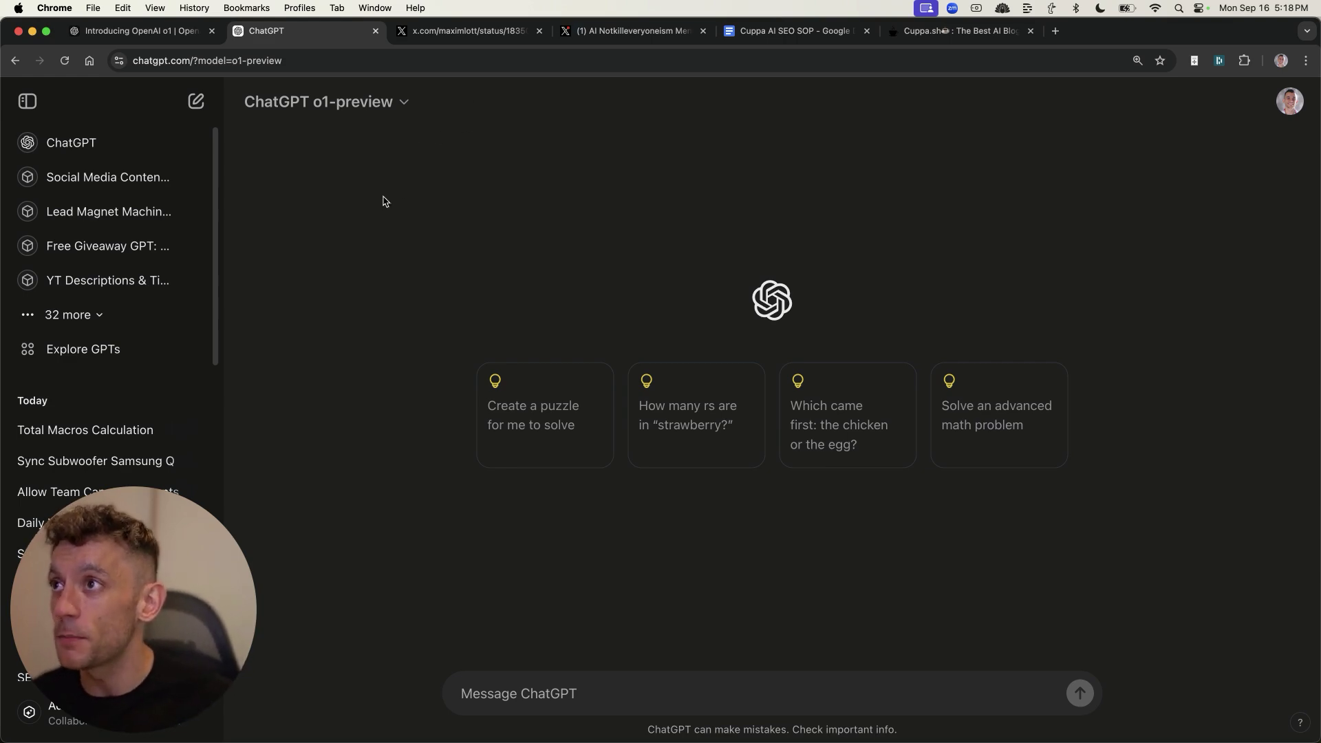
left_click(468, 31)
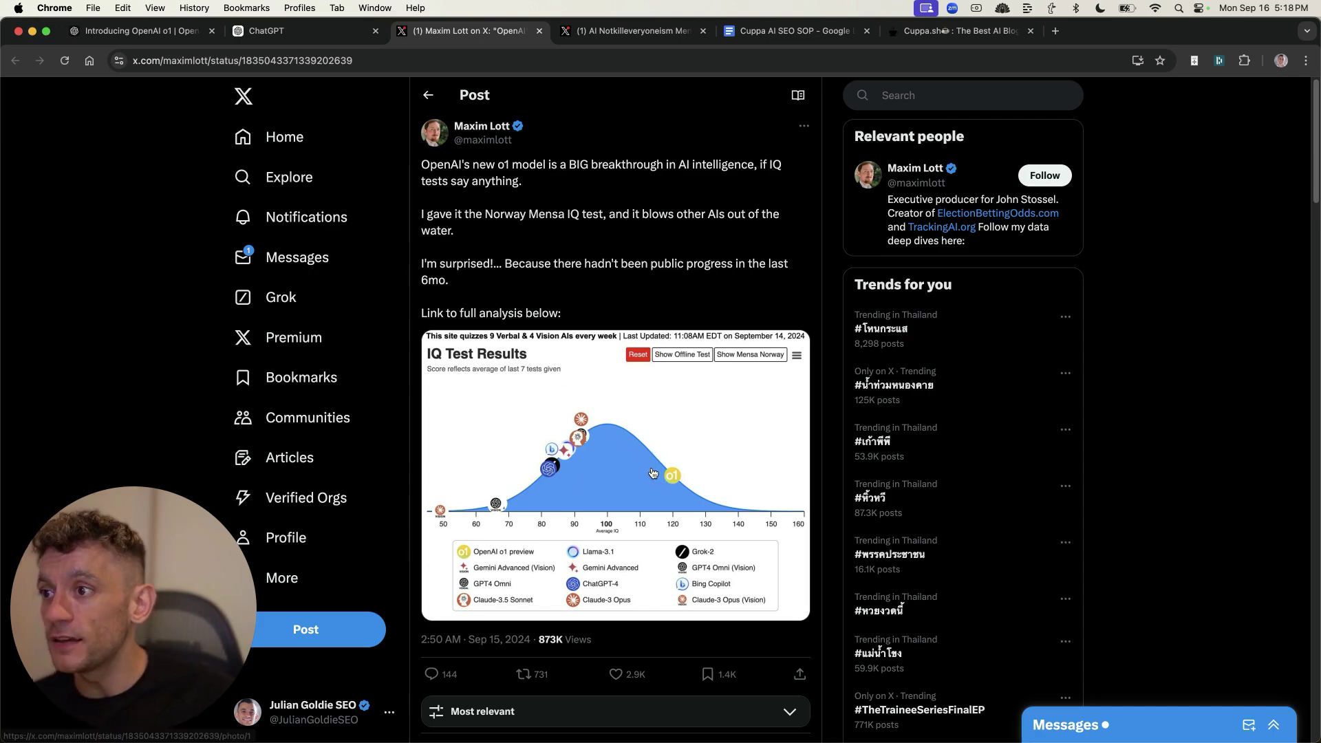
View the IQ test chart full size, highlight the 120 IQ line in the next post, then go to Cuppa
left_click(617, 537)
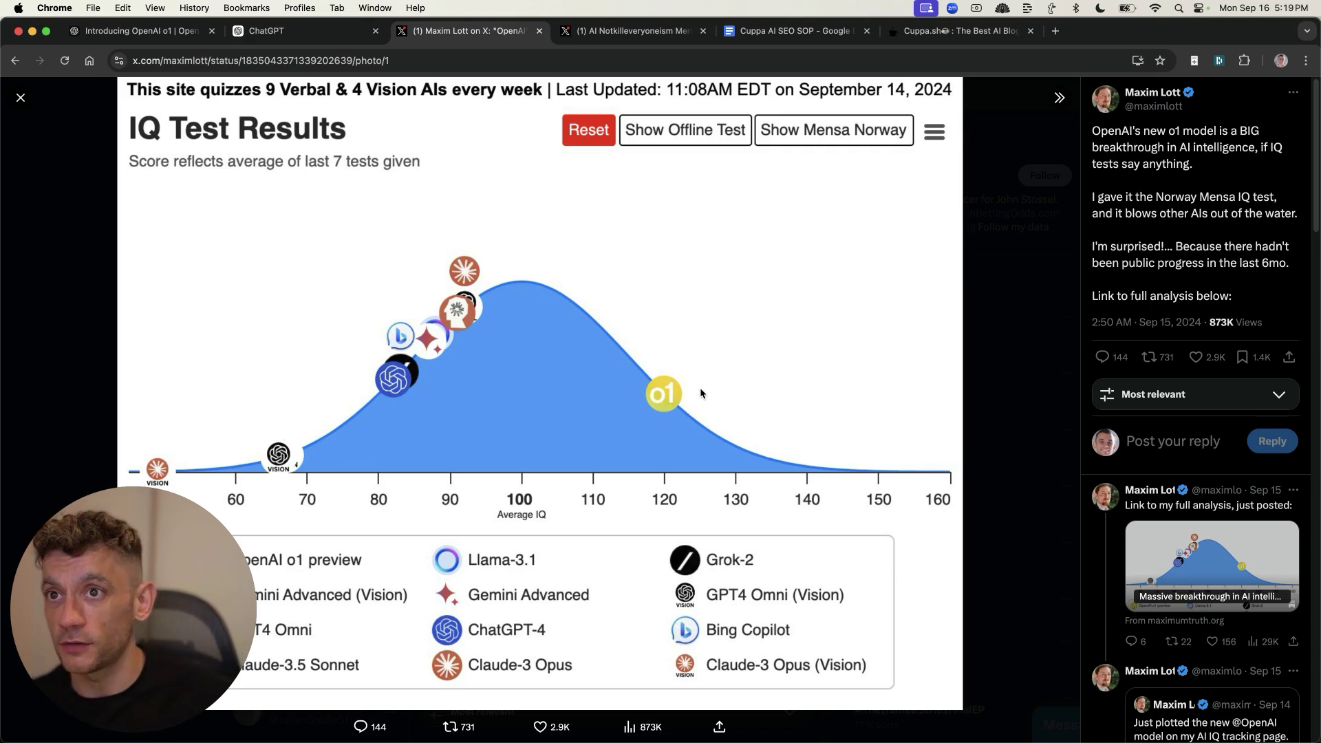
key("ctrl+Tab")
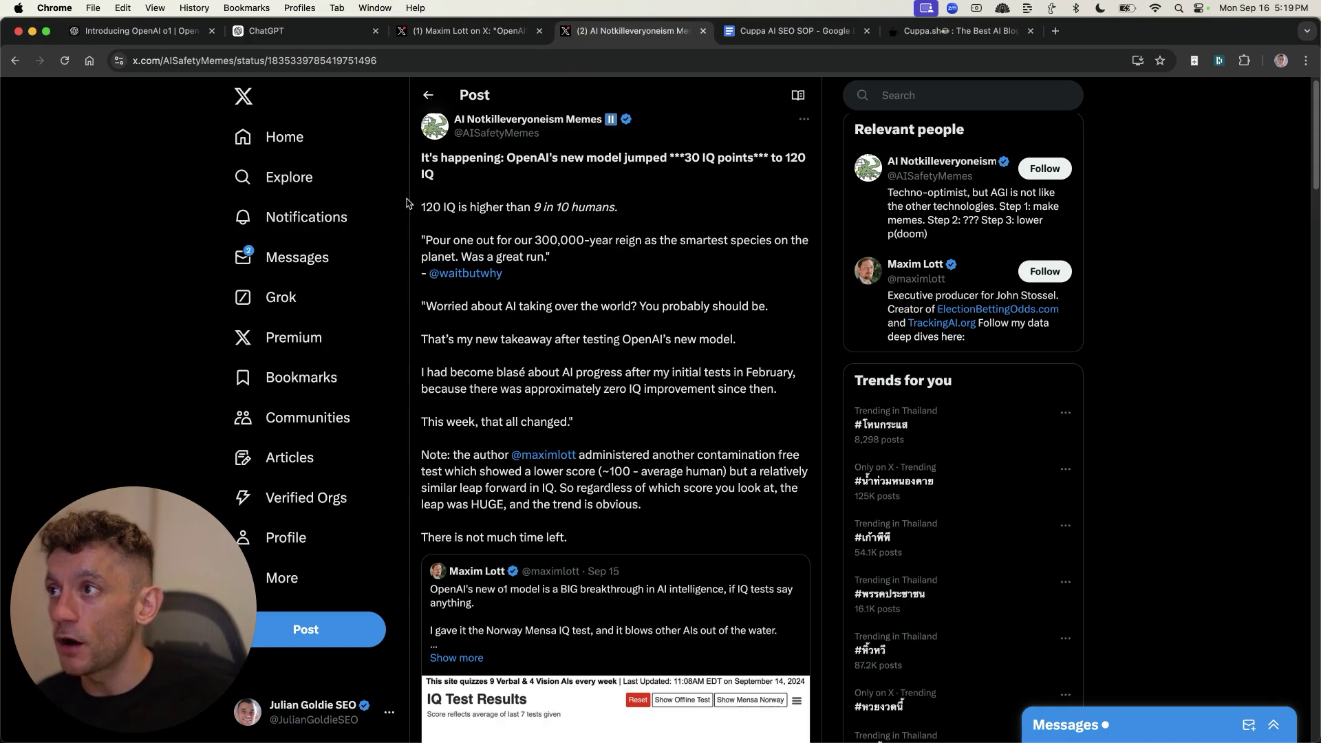
left_click_drag(415, 208, 639, 213)
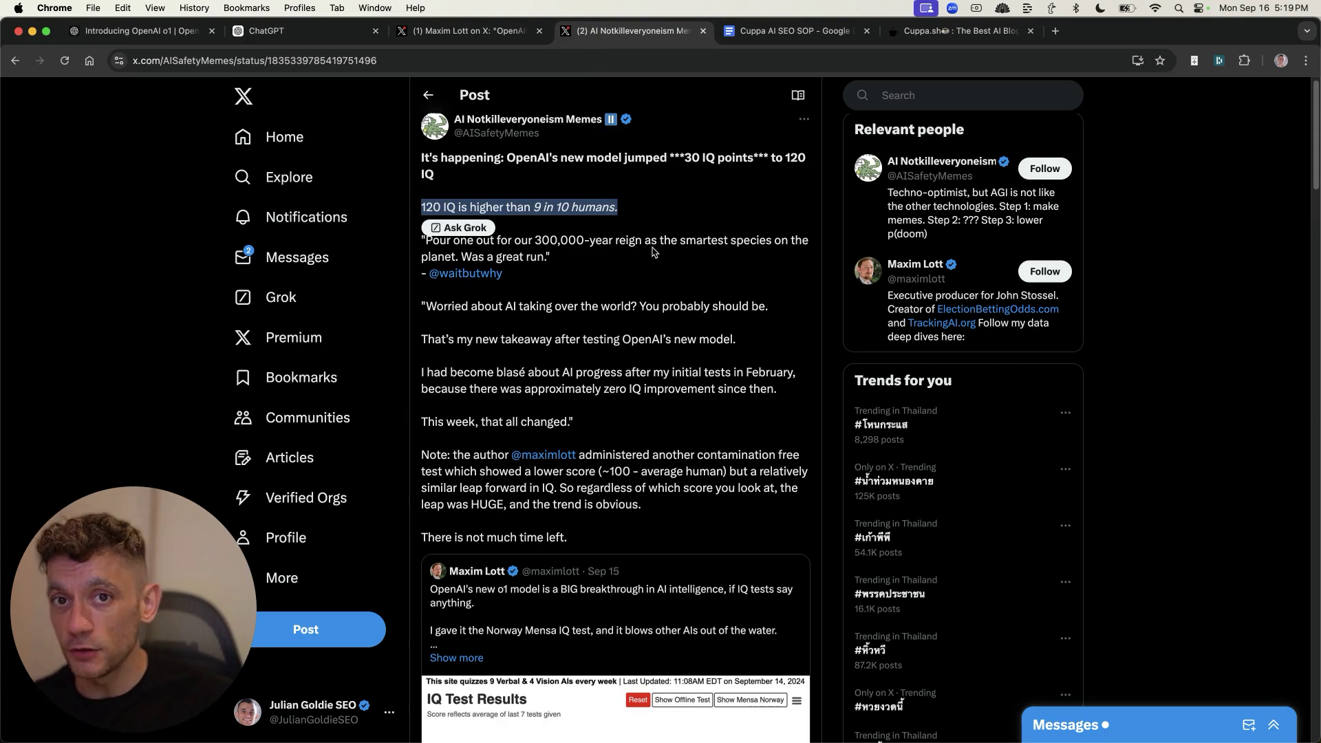
left_click(619, 310)
left_click(956, 31)
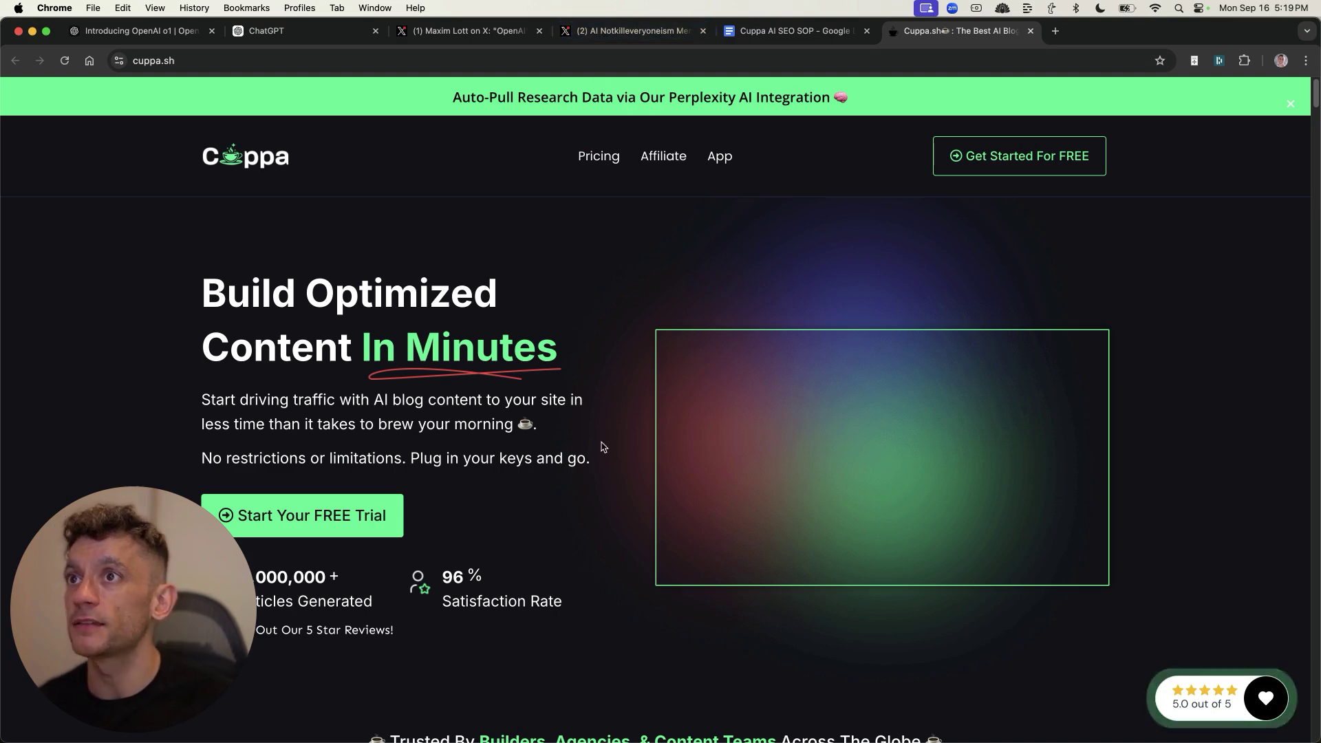
Scroll through the Cuppa marketing homepage and close it
scroll(819, 374, "down", 20)
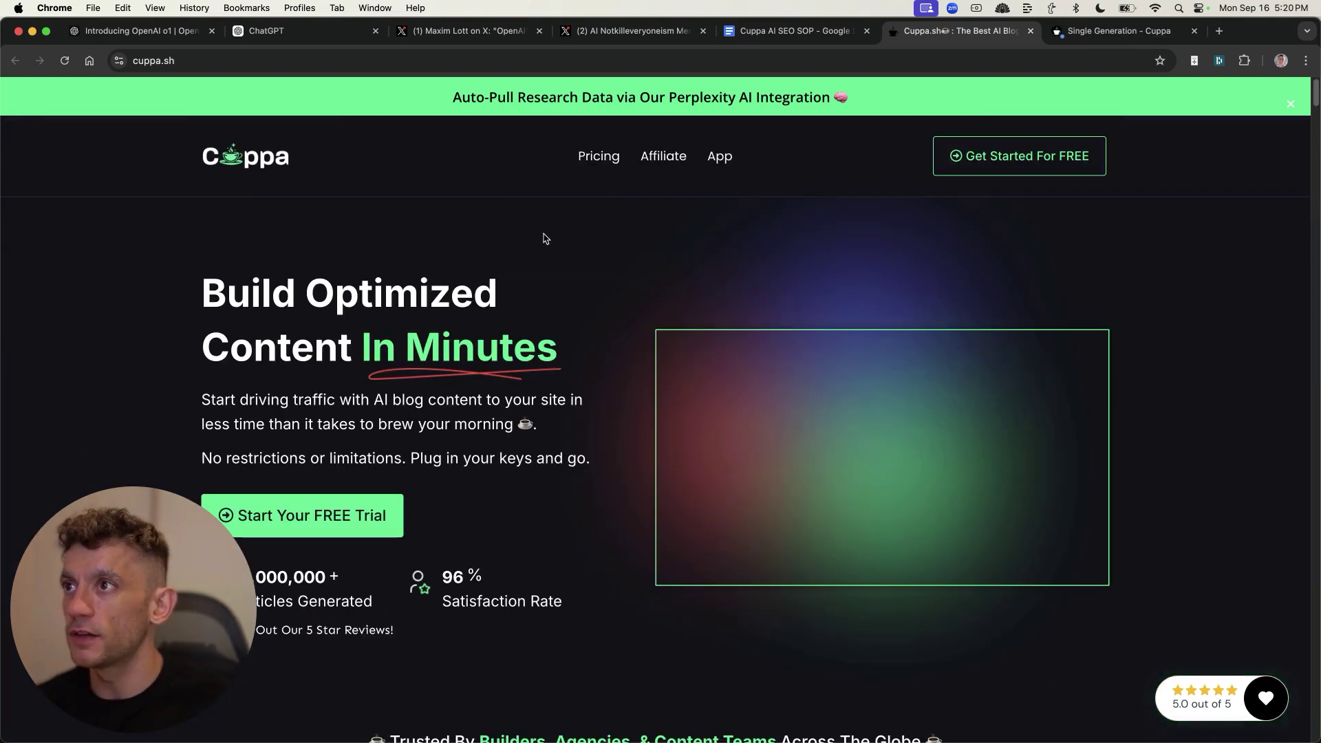
scroll(592, 186, "down", 3)
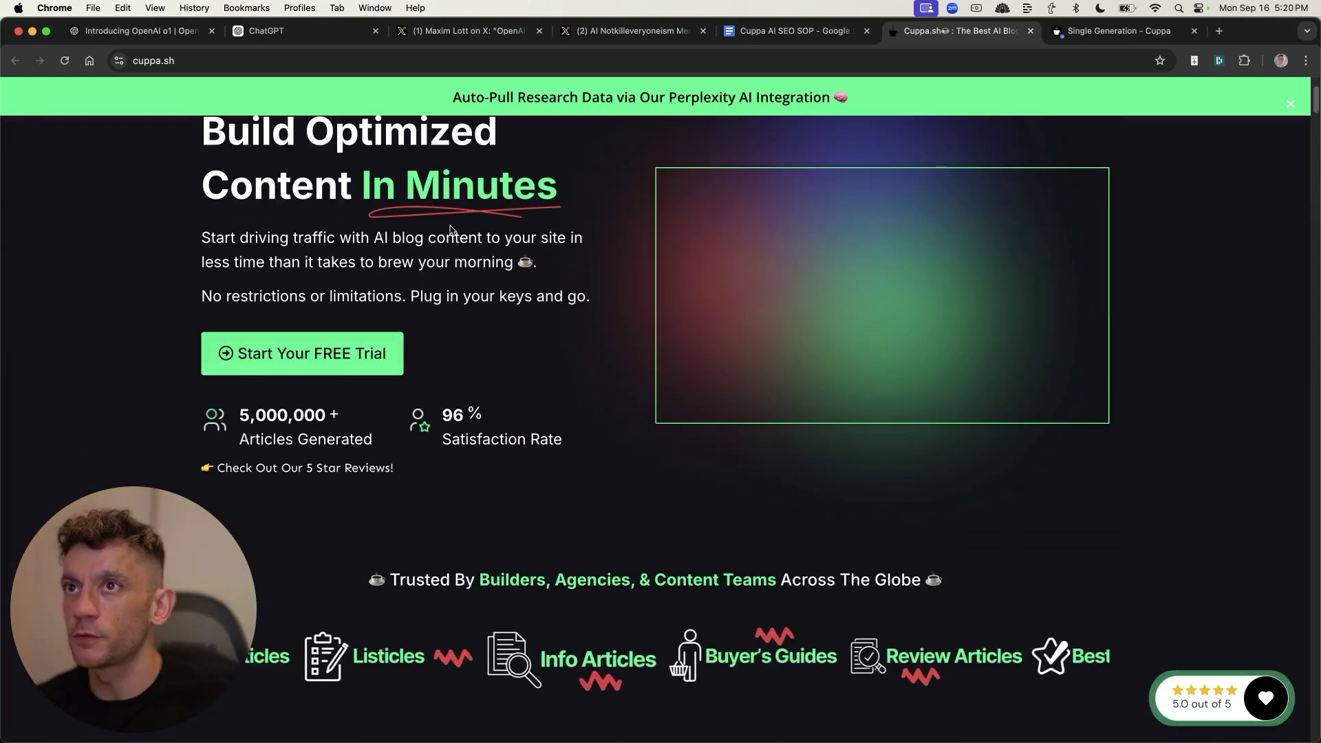
key("super+w")
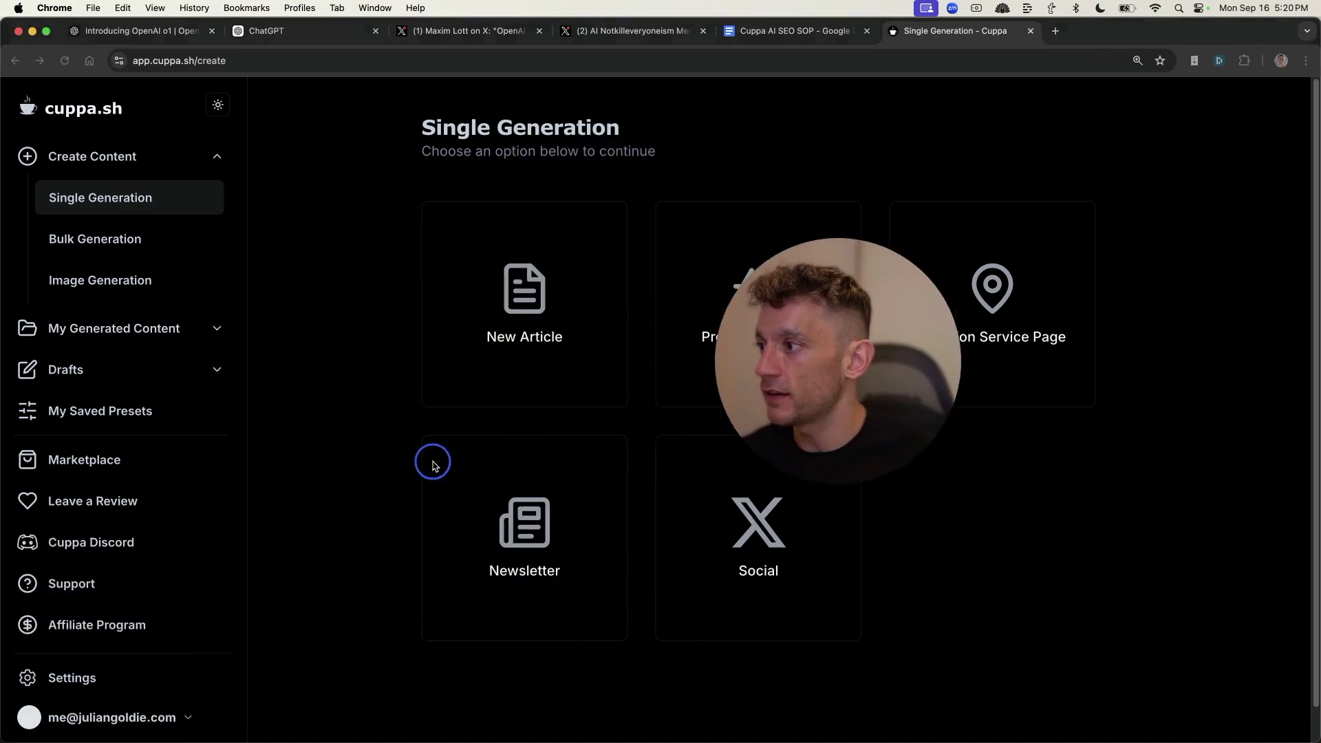
Check the API Keys in Cuppa settings, then return to Profile and Single Generation
left_click(171, 677)
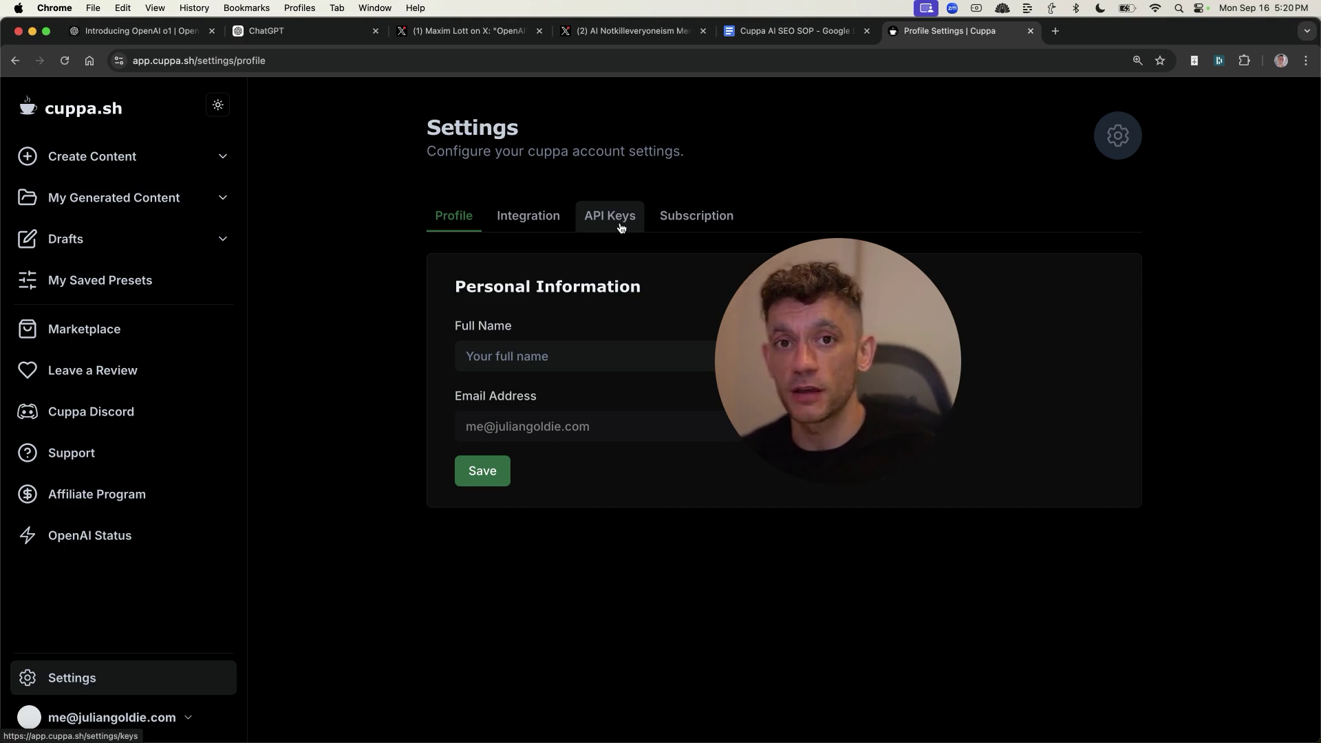
left_click(620, 227)
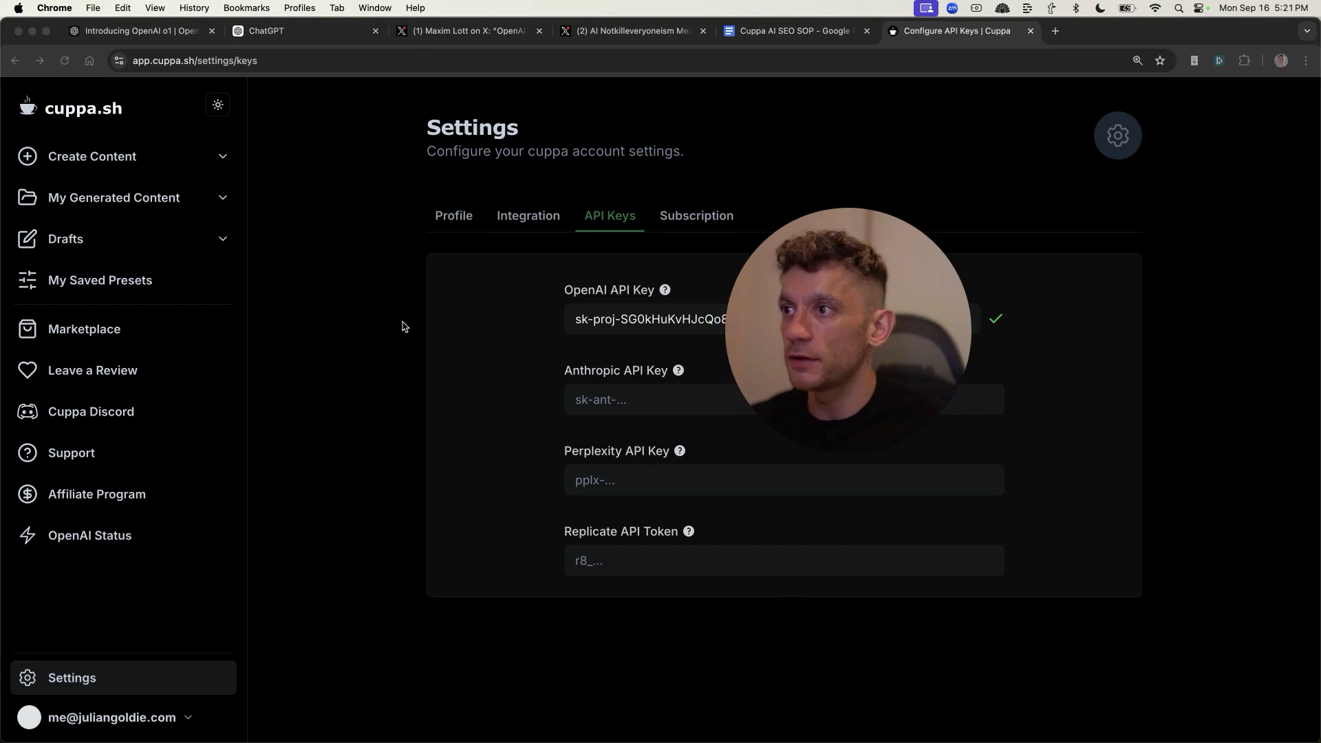
left_click(465, 224)
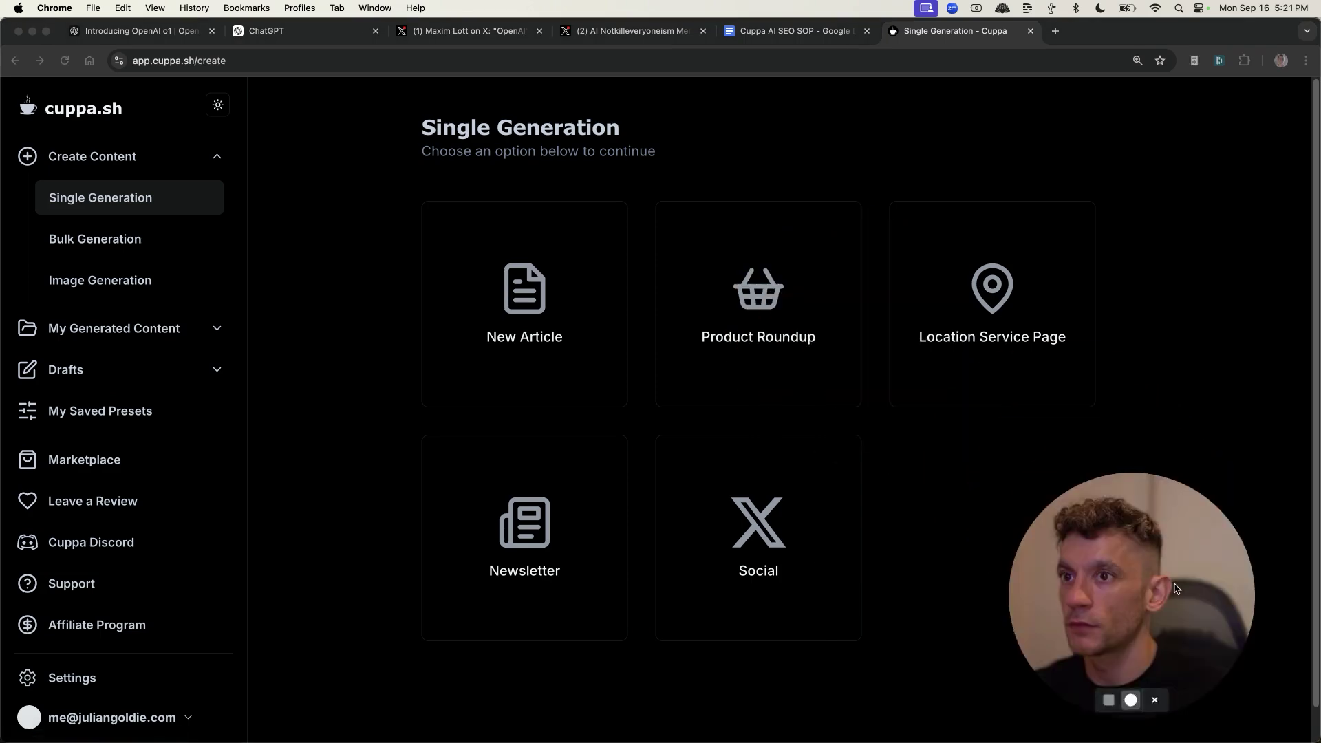
left_click_drag(1276, 552, 251, 561)
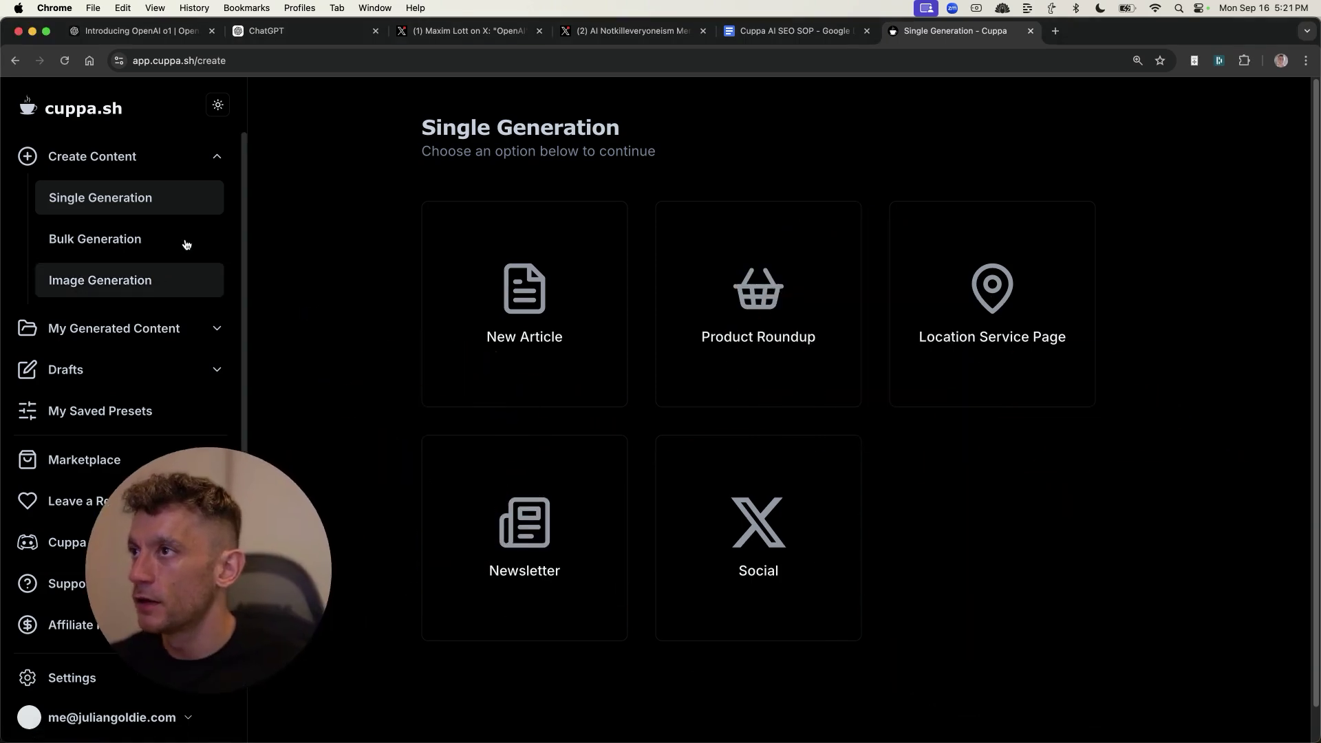
In the Cuppa AI SEO SOP, scroll to STEP 1 and highlight 'Custom Prompts:' through 'AI Images: Don't use.'
left_click(818, 27)
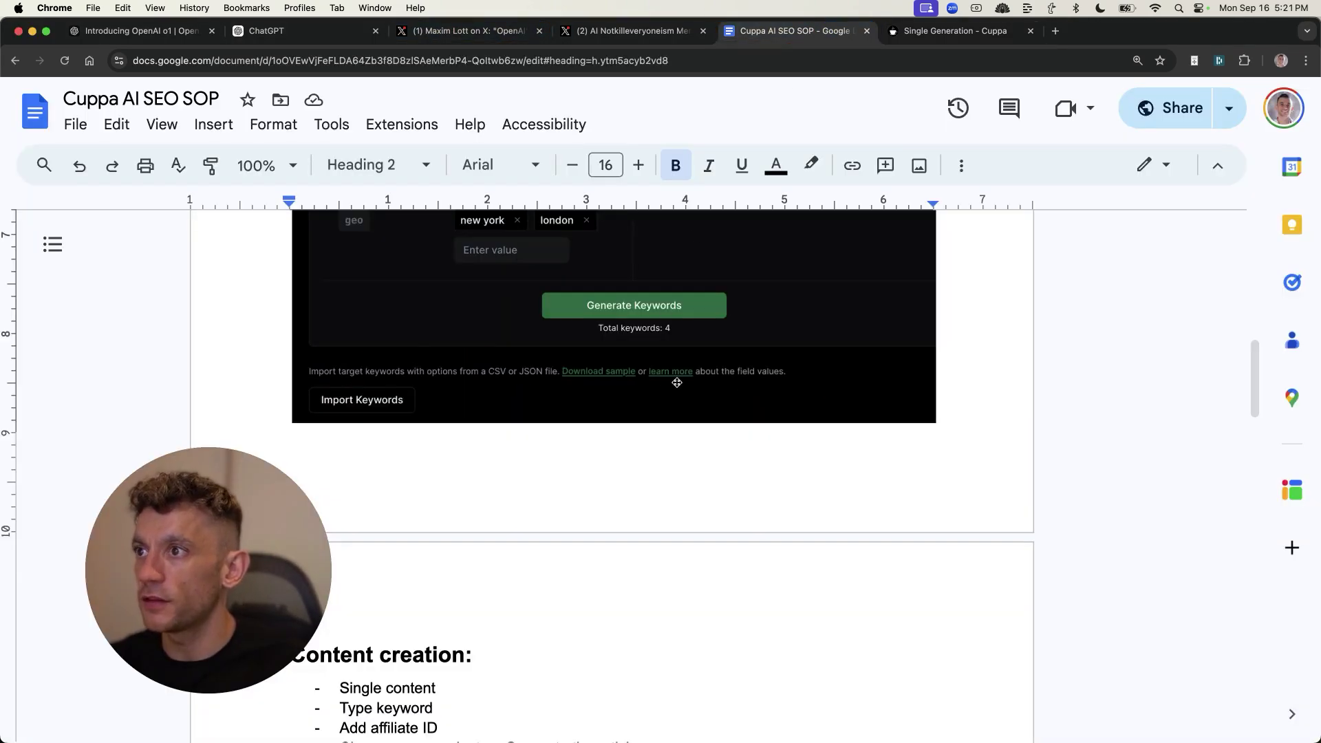
scroll(675, 380, "up", 10)
scroll(575, 413, "down", 1)
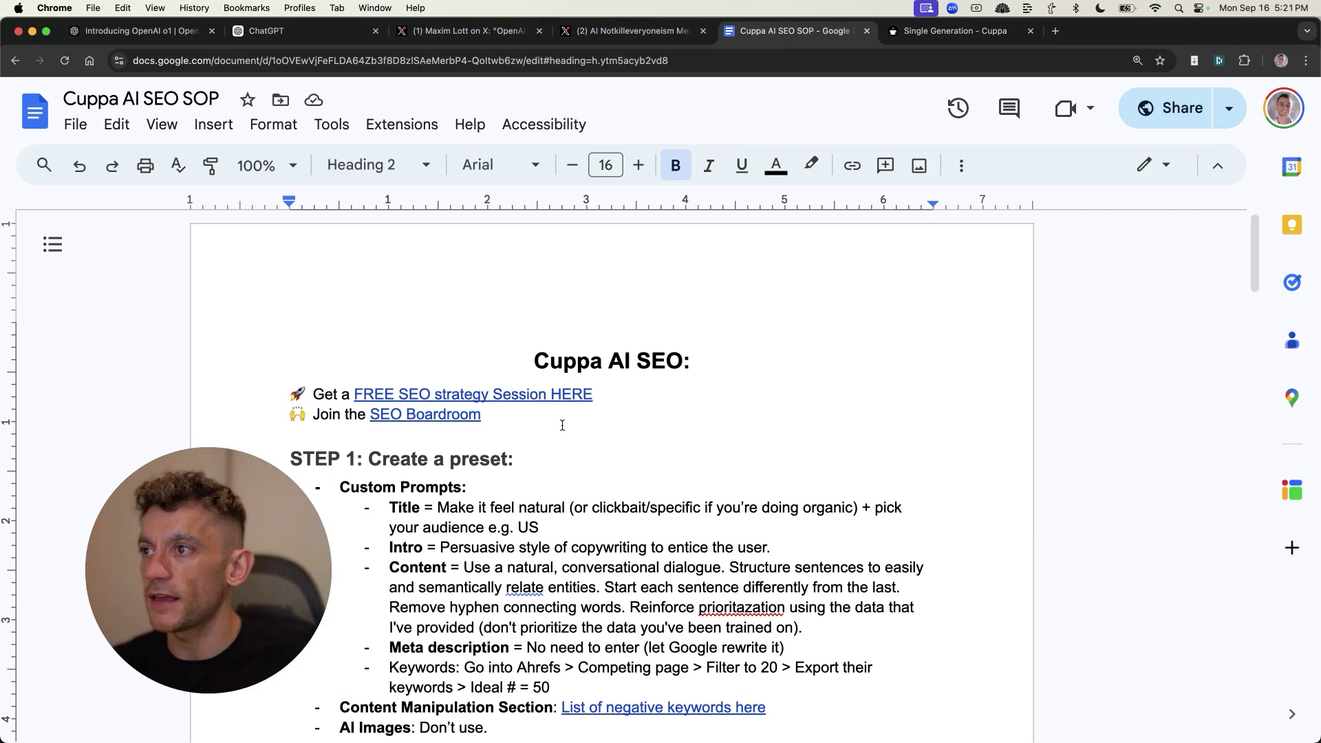
scroll(452, 534, "down", 4)
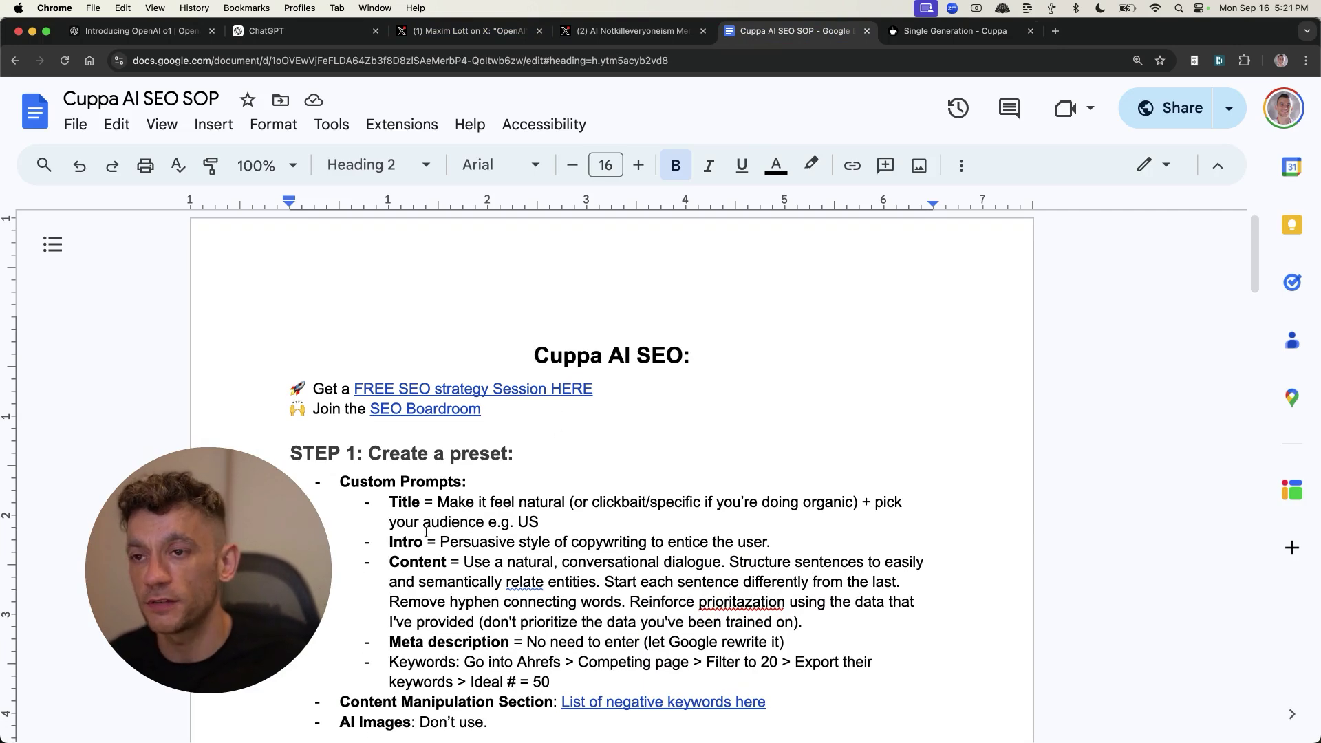
scroll(447, 413, "down", 1)
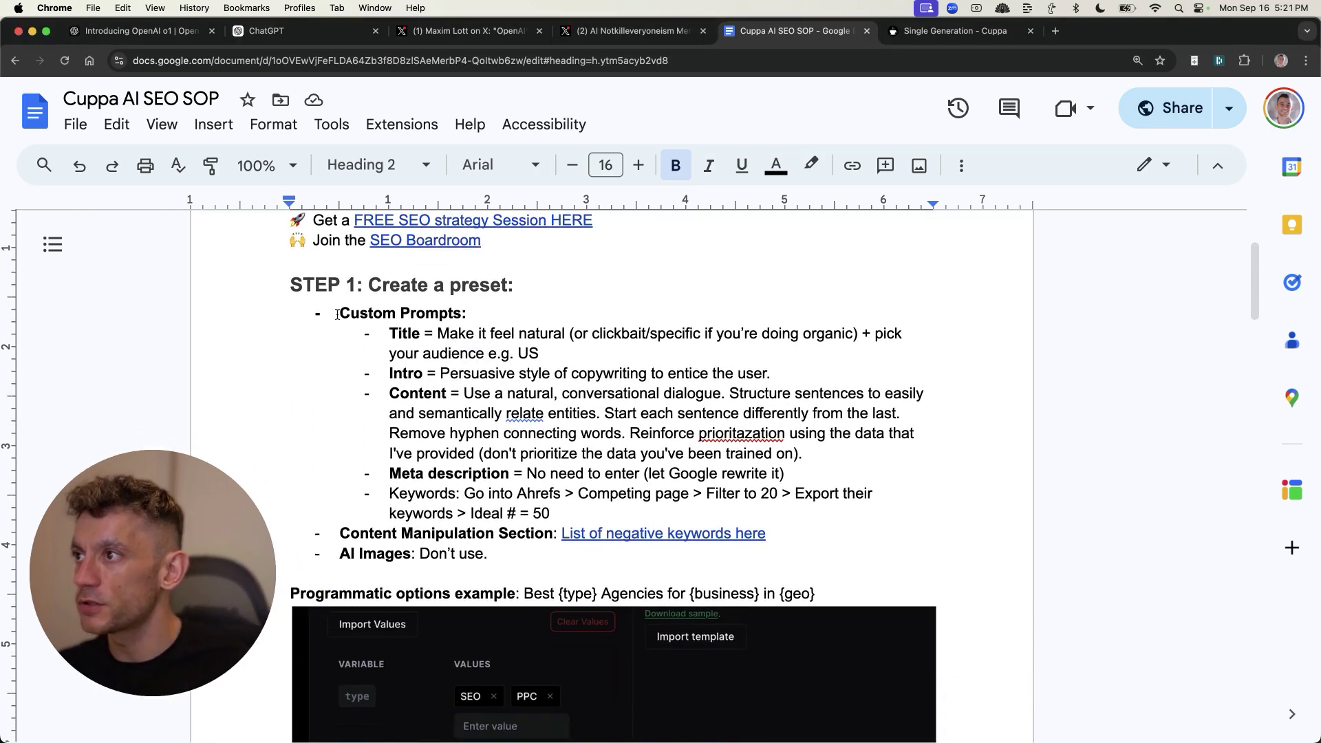
left_click_drag(338, 315, 513, 554)
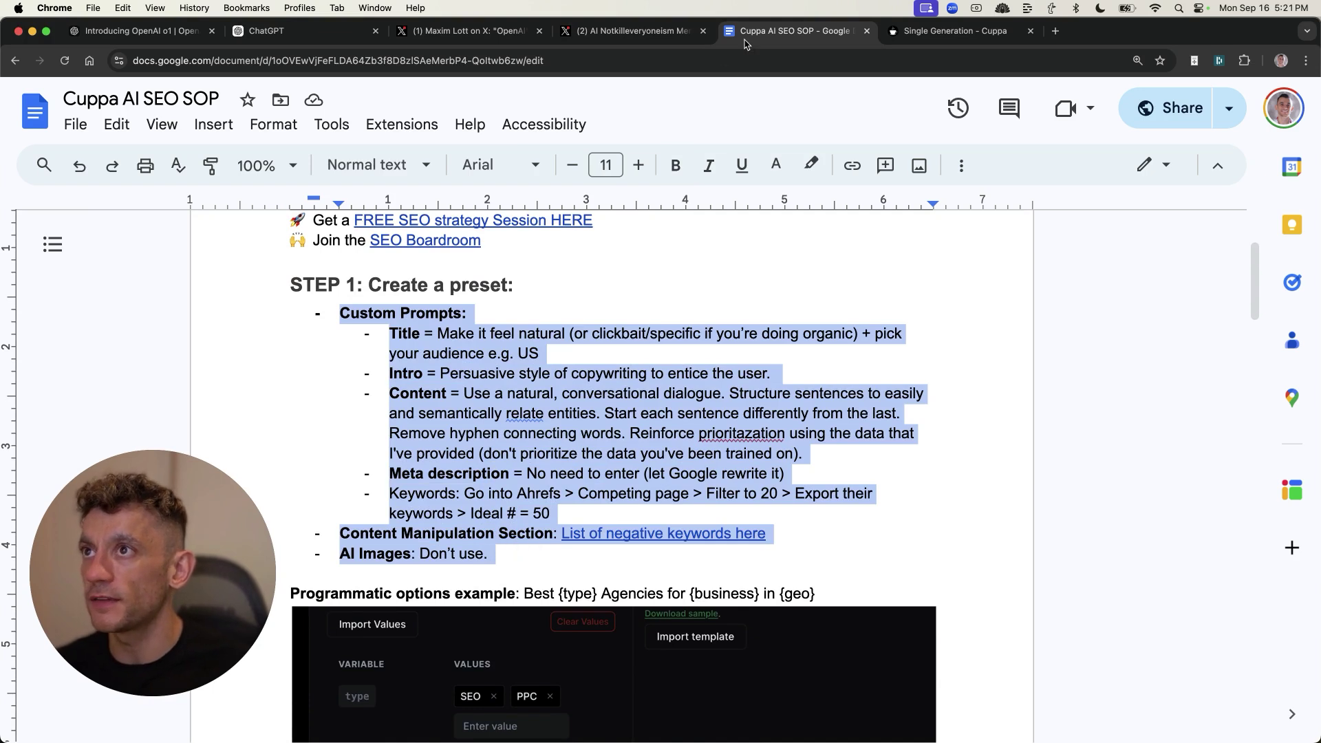
scroll(738, 362, "down", 2)
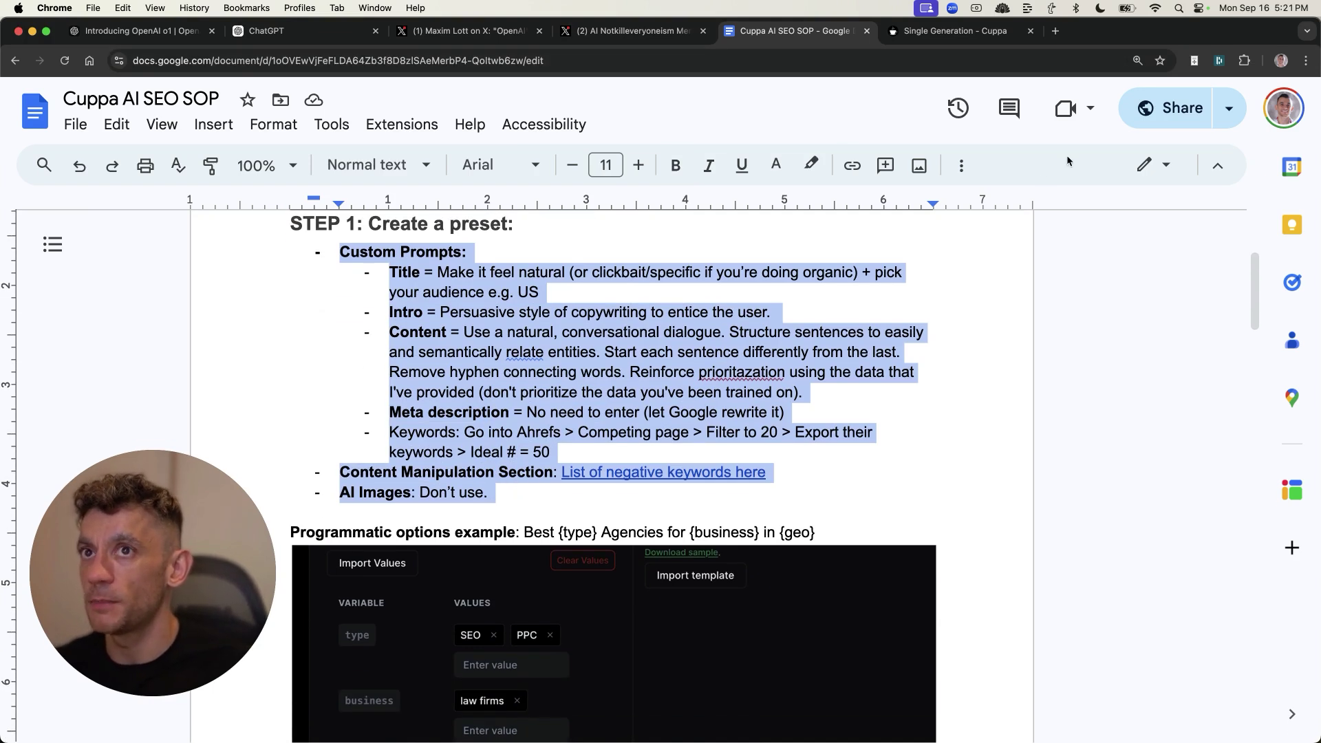
Open the LinkedIn 'Best SEO Speakers' article, dismiss the sign-in prompt and highlight its title
left_click(1300, 64)
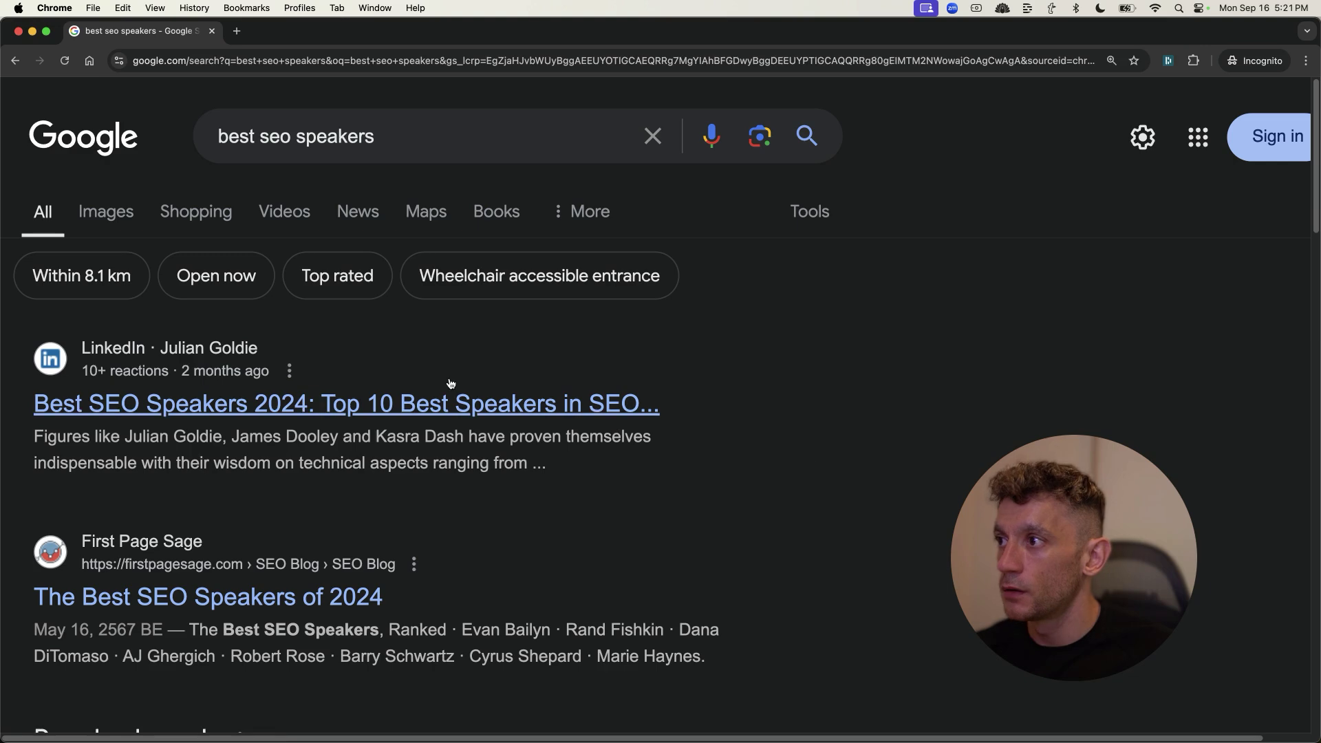
left_click(434, 402, "super")
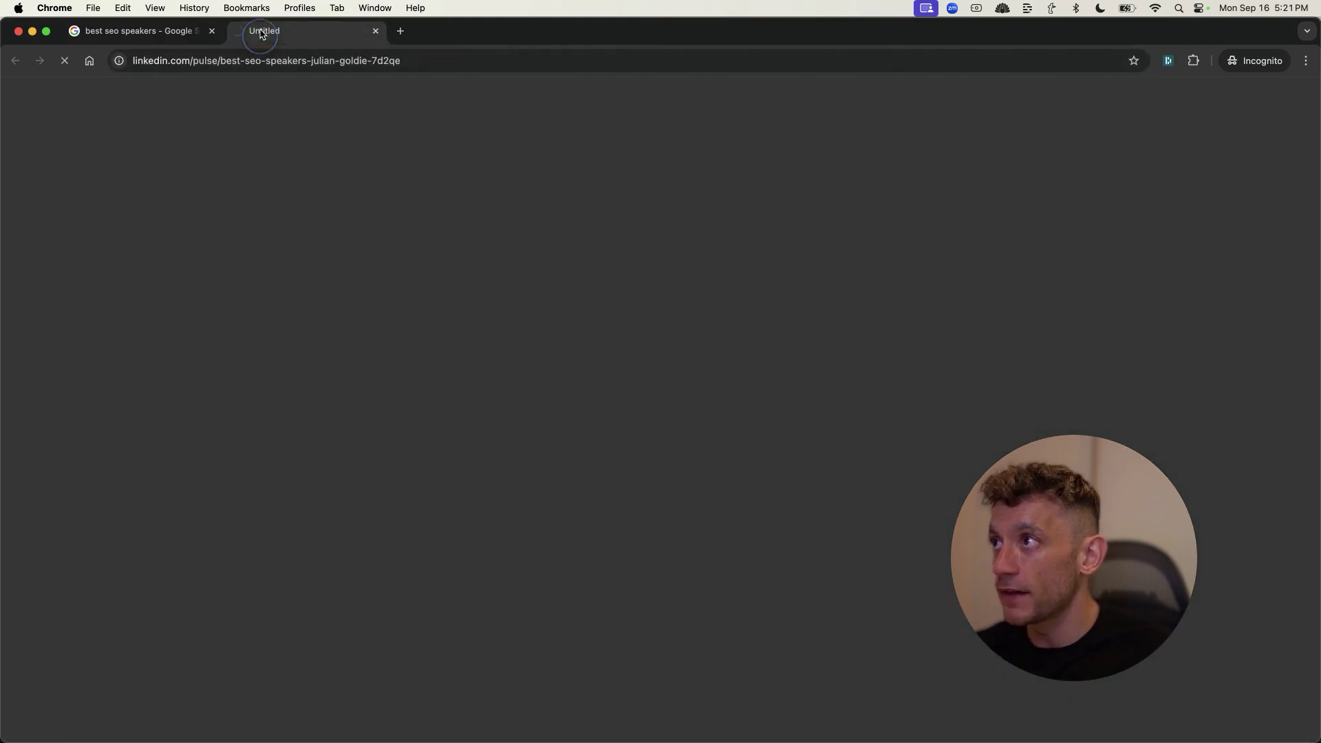
left_click(260, 34)
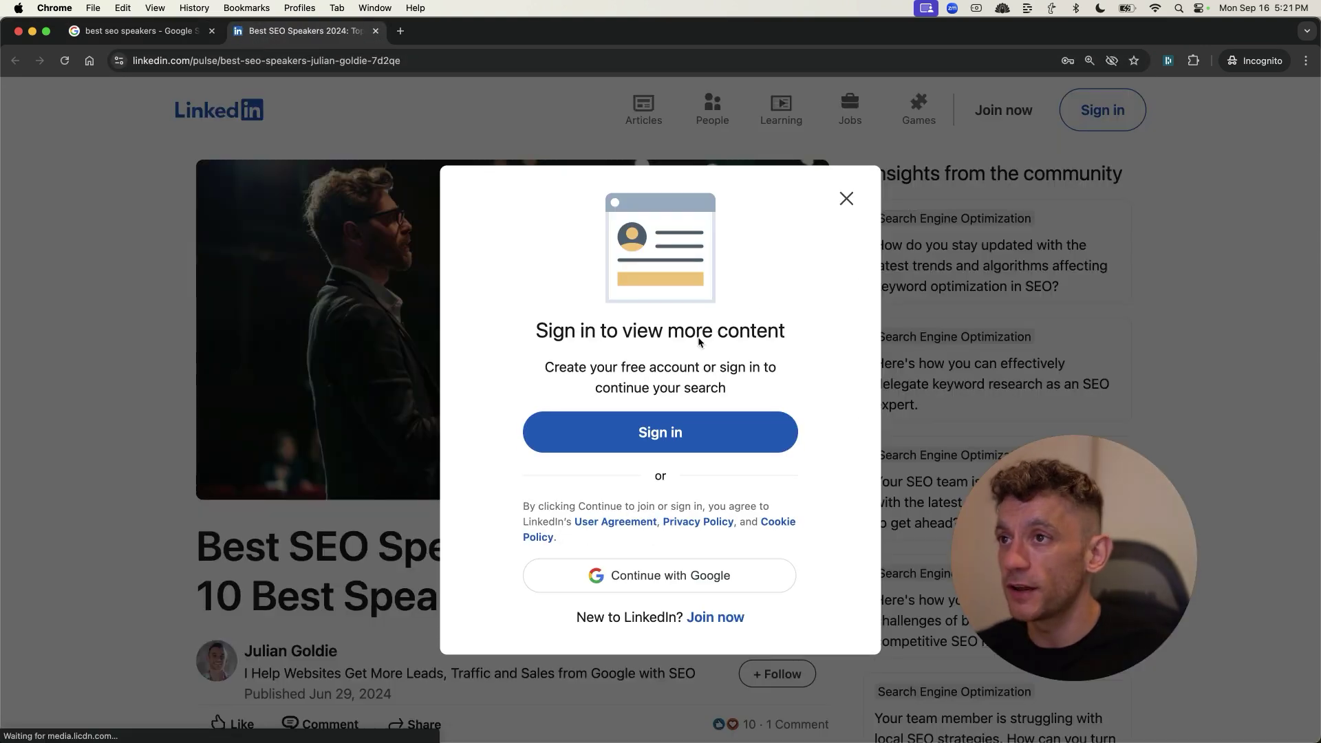
left_click(839, 198)
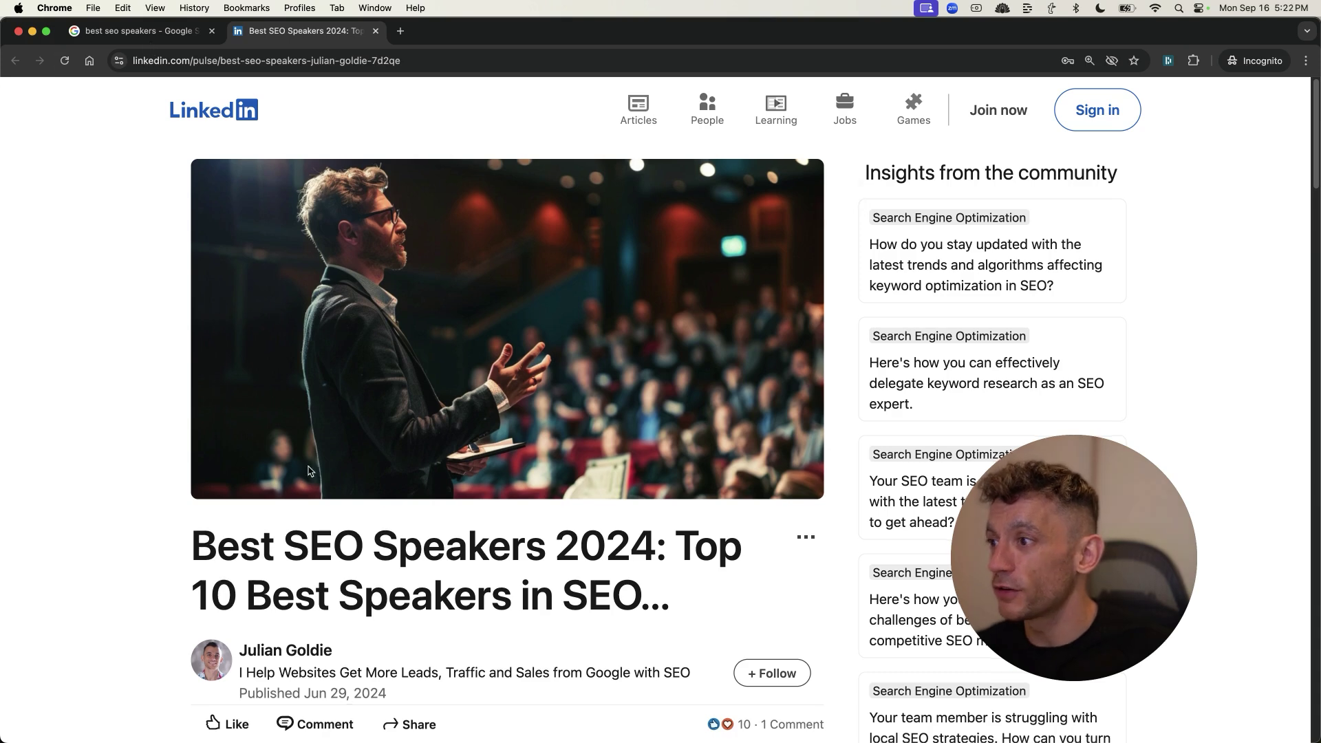
scroll(368, 461, "down", 5)
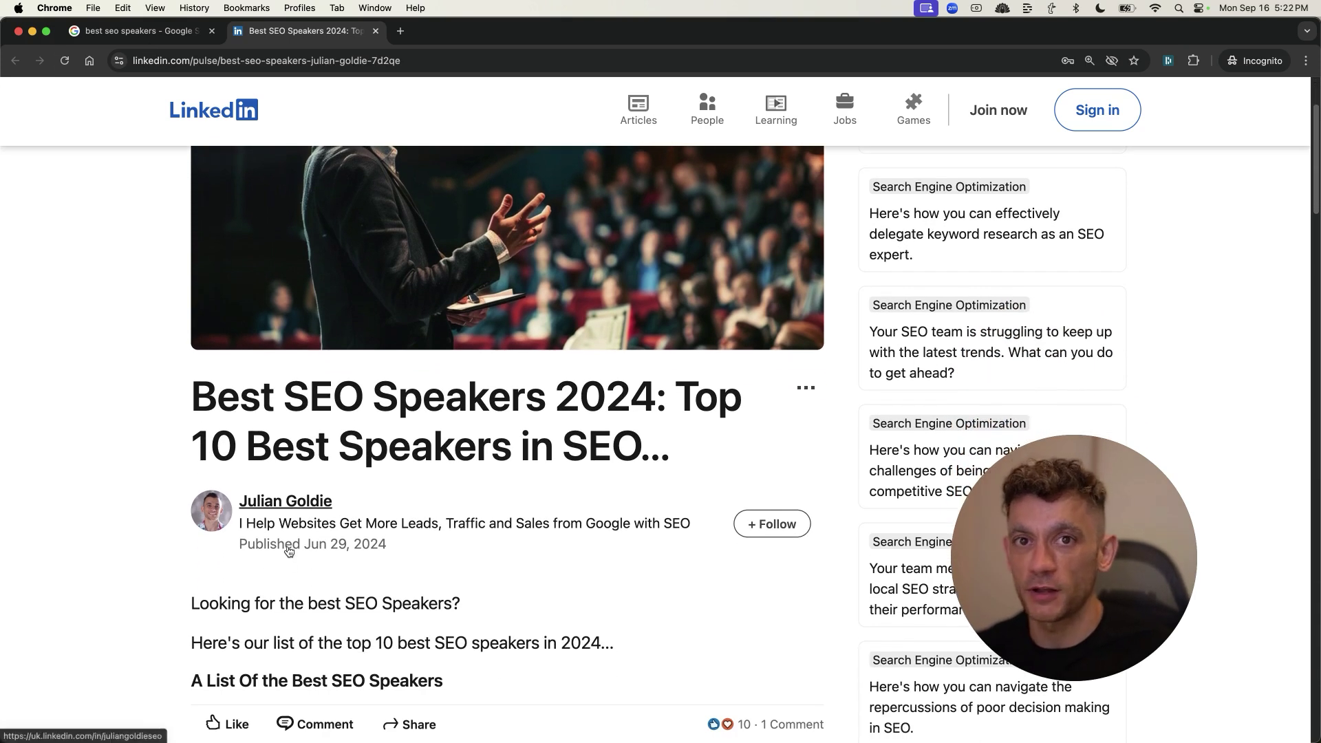
left_click_drag(131, 375, 734, 433)
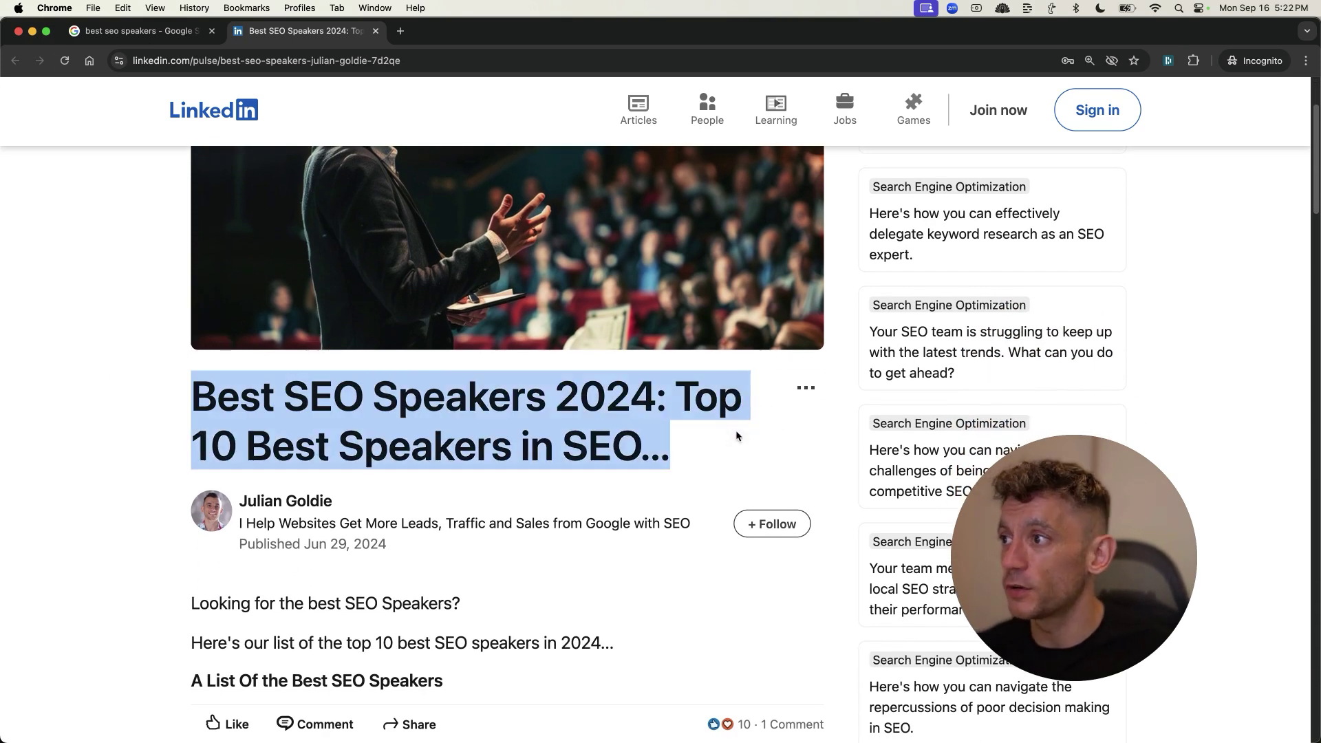
scroll(617, 497, "down", 15)
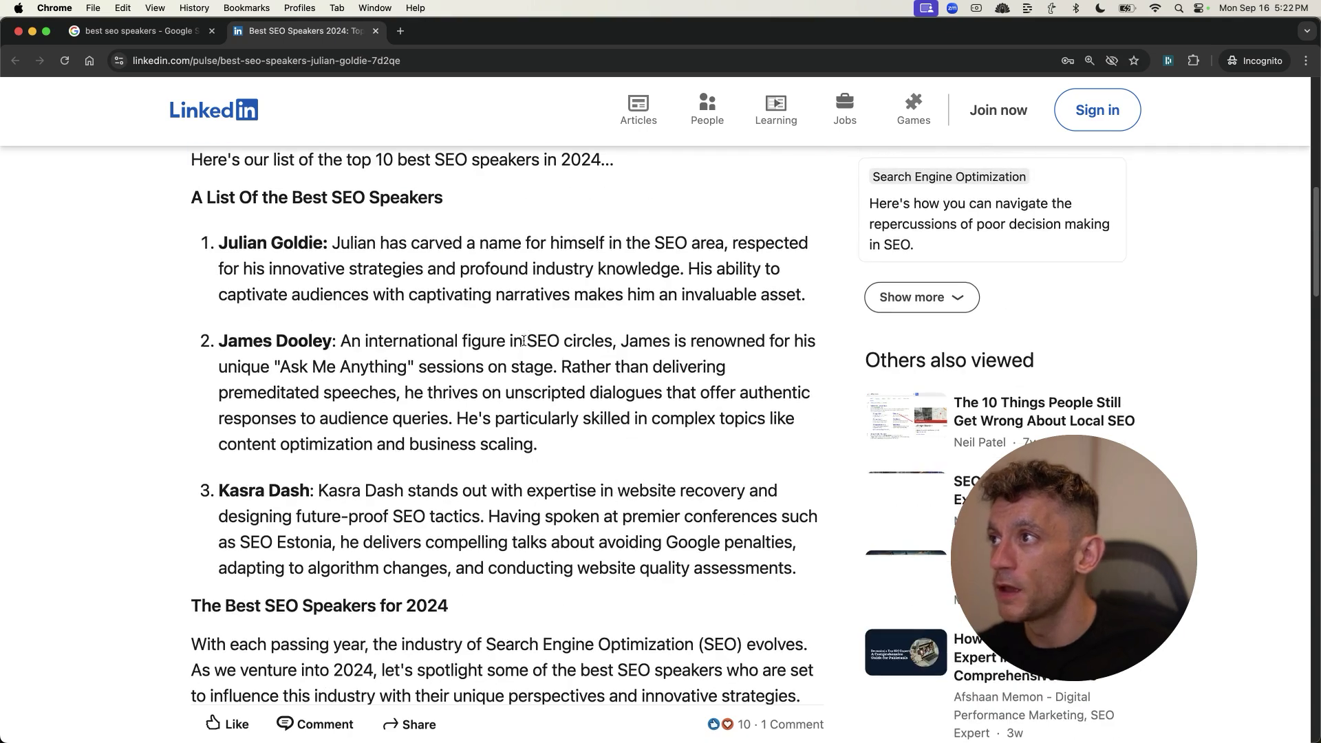
scroll(413, 275, "up", 15)
Glance at the best seo speakers search results, then select the article's URL
left_click(171, 30)
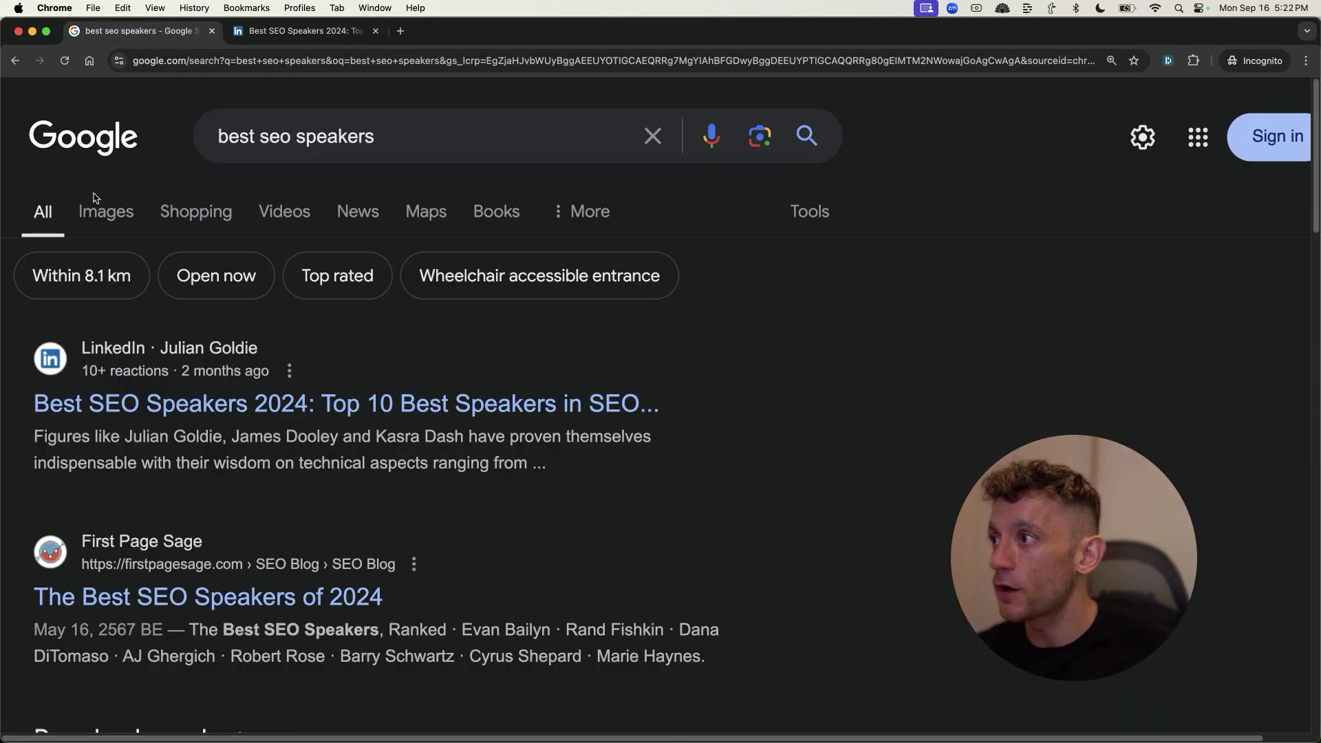
left_click(302, 30)
left_click(654, 582)
scroll(621, 641, "down", 10)
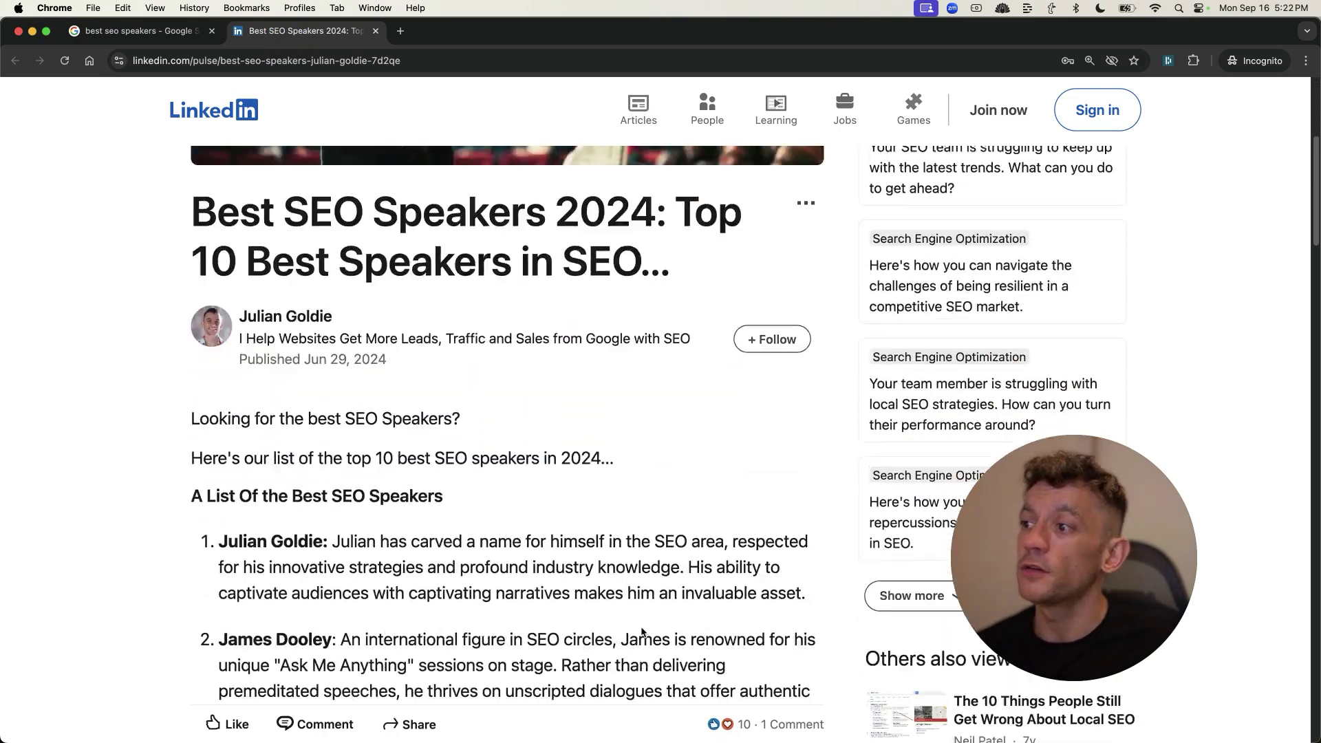
scroll(411, 442, "down", 15)
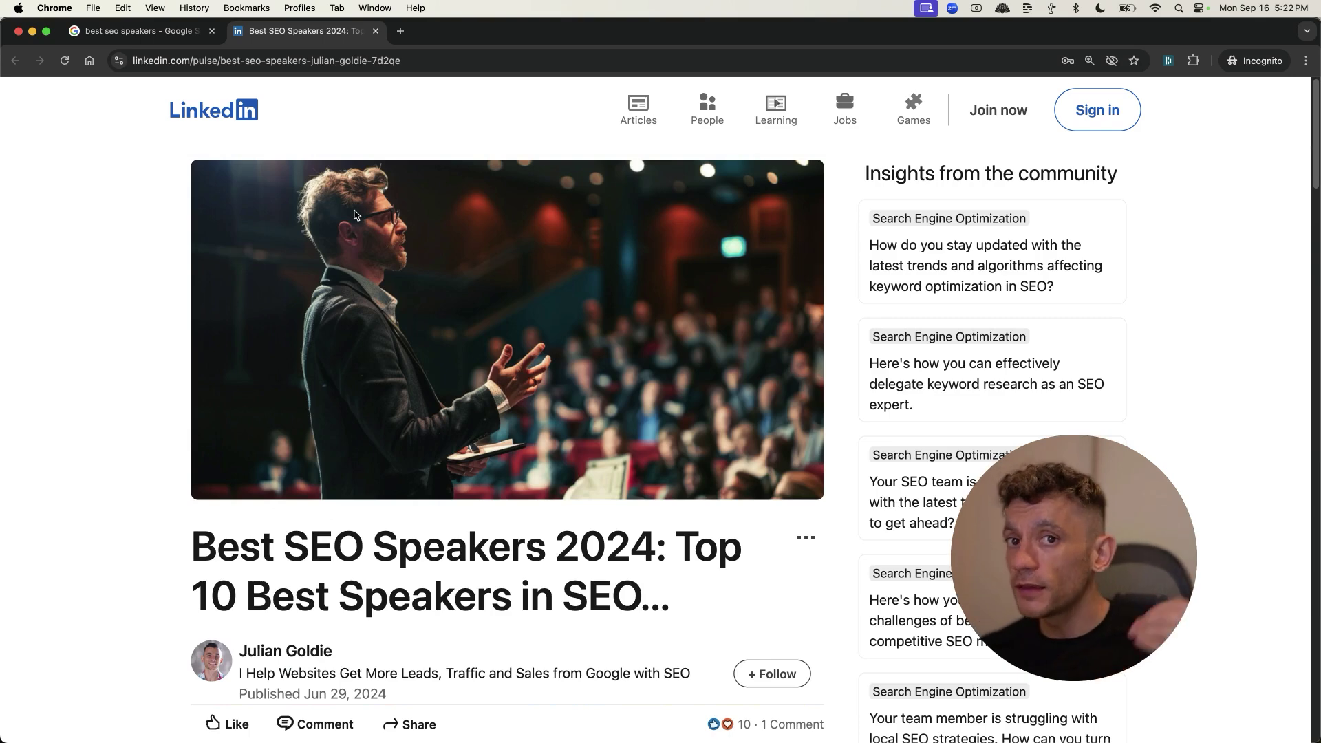
left_click(265, 61)
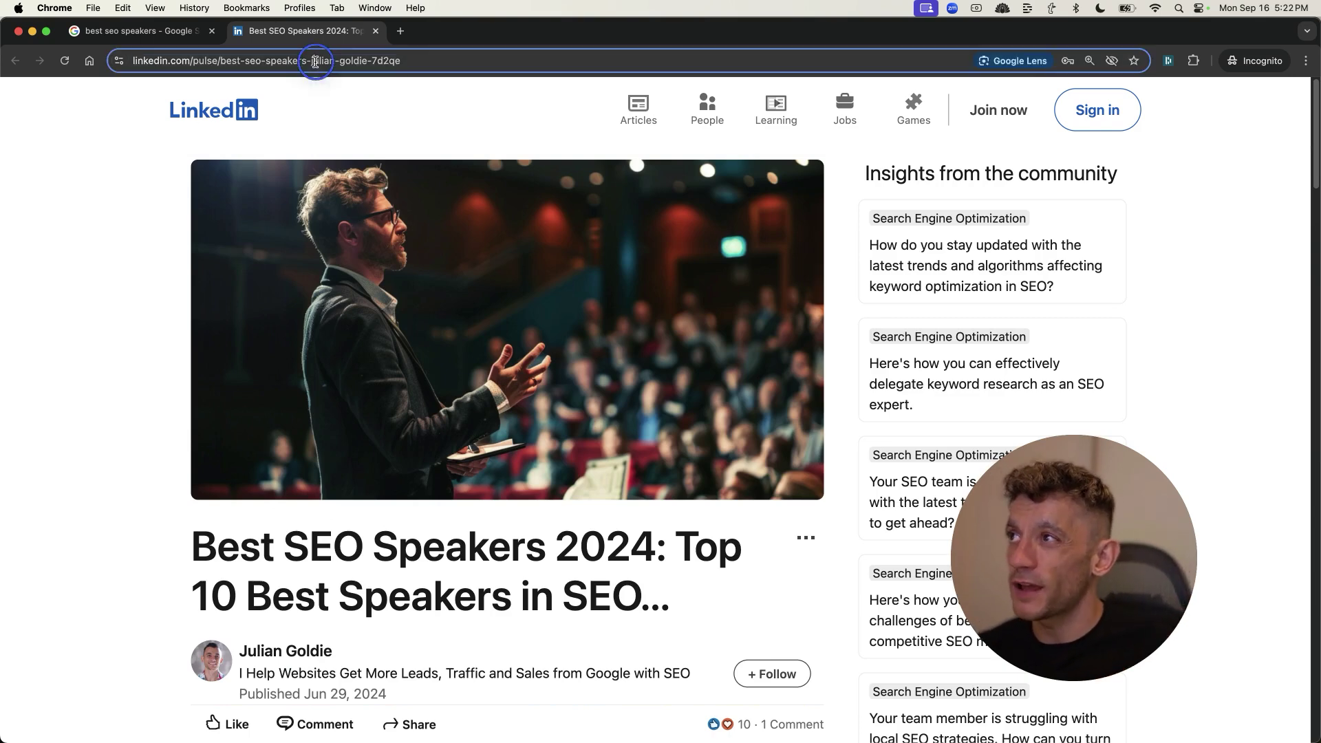
In Ahrefs Site Explorer, review the article's overview (DR 98, traffic 79) and open its 17 keywords
left_click(164, 35)
scroll(493, 407, "down", 15)
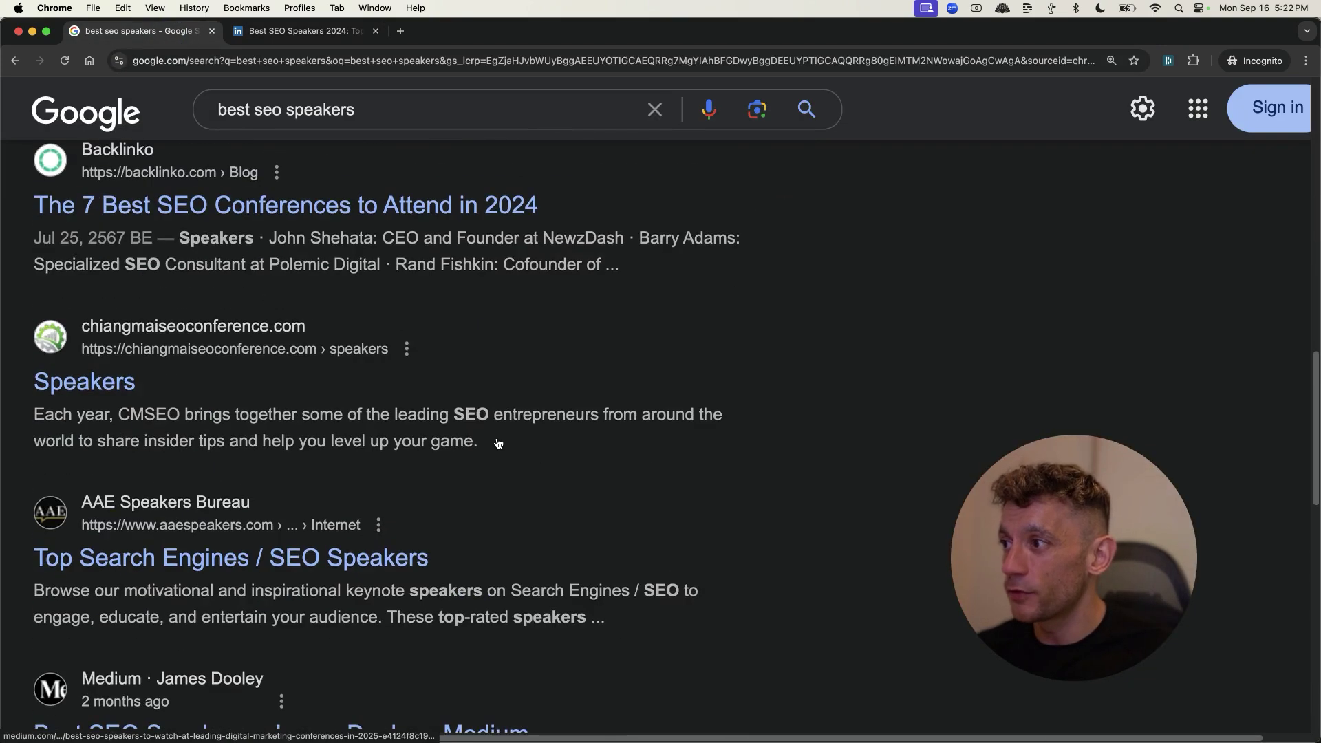
scroll(481, 418, "up", 20)
scroll(220, 454, "up", 1)
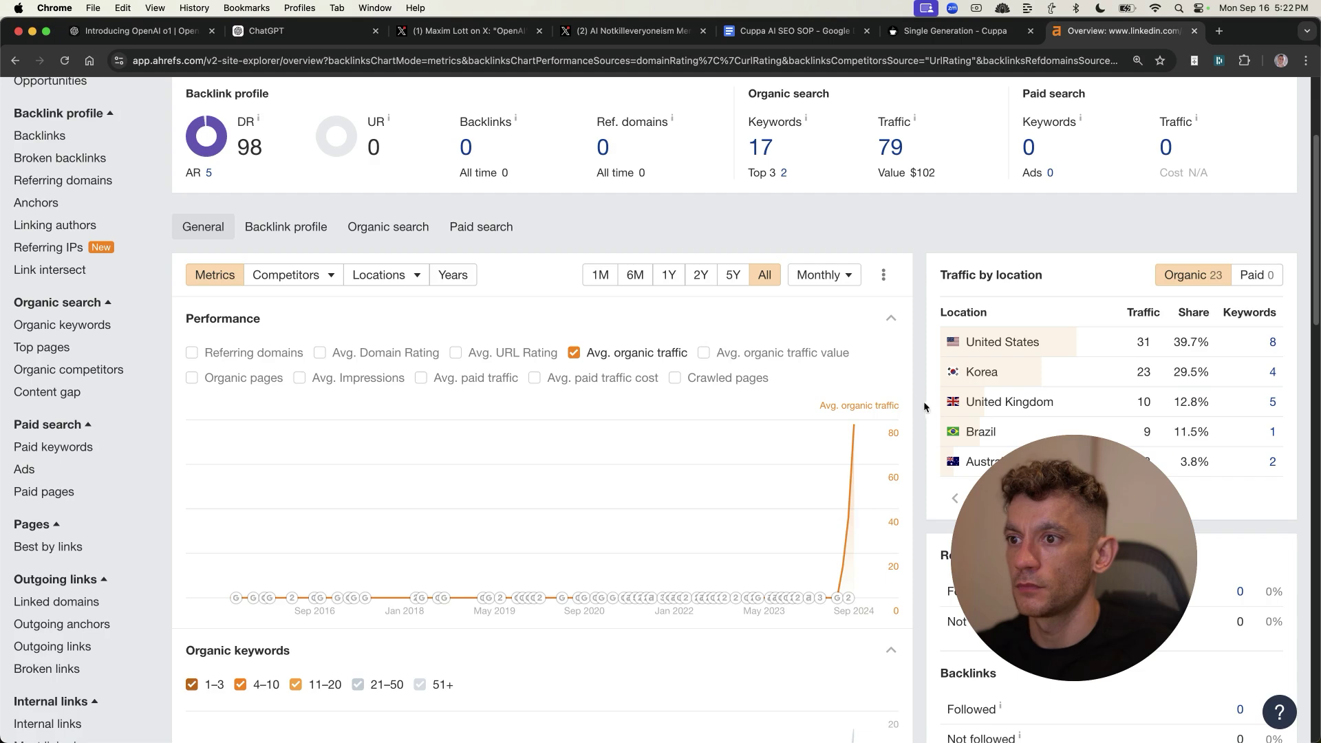
scroll(920, 323, "up", 5)
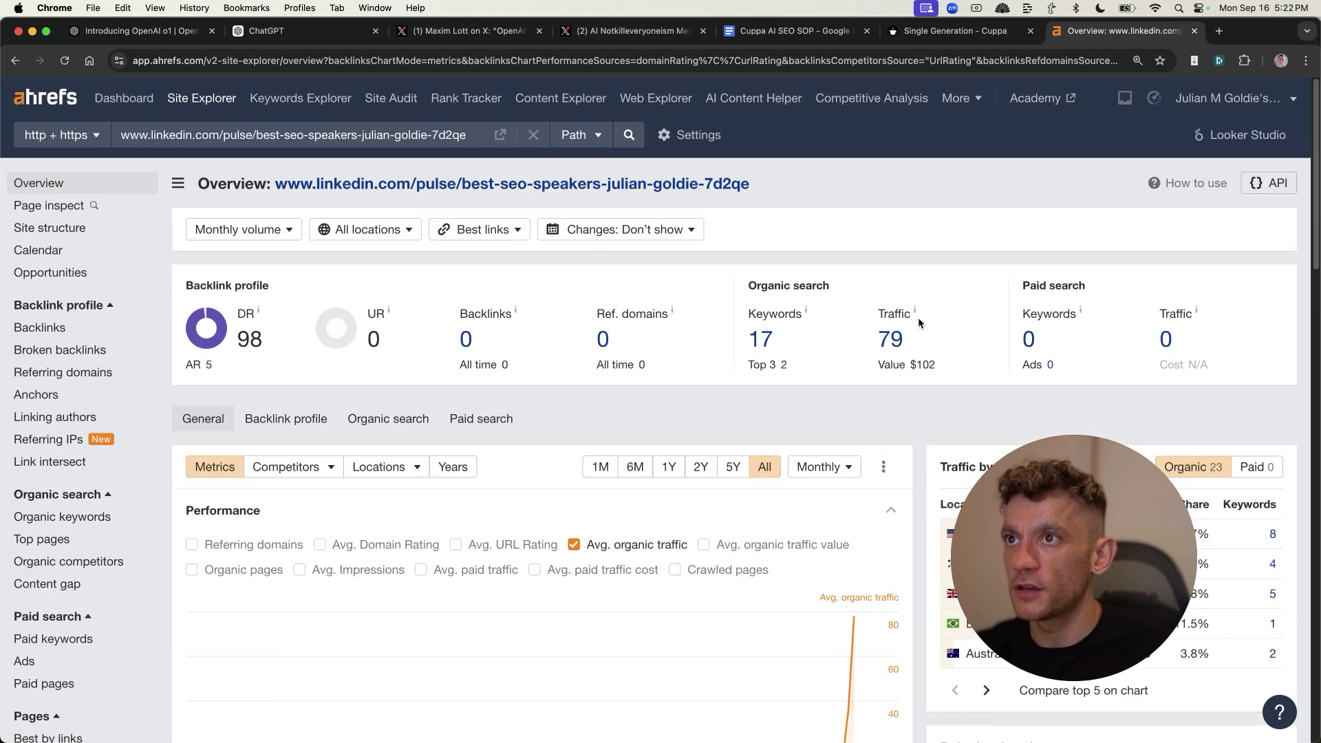
scroll(799, 371, "down", 2)
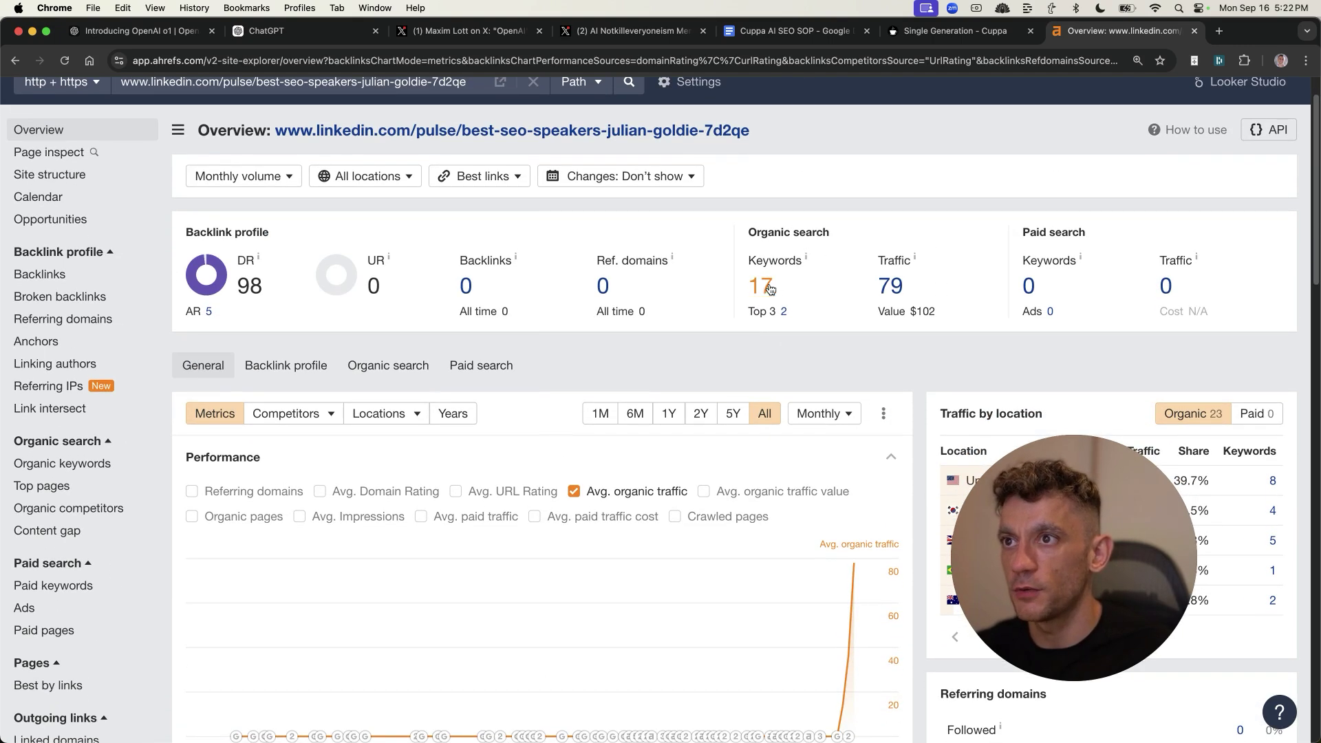
left_click(771, 289, "super")
scroll(871, 377, "down", 2)
scroll(869, 371, "up", 4)
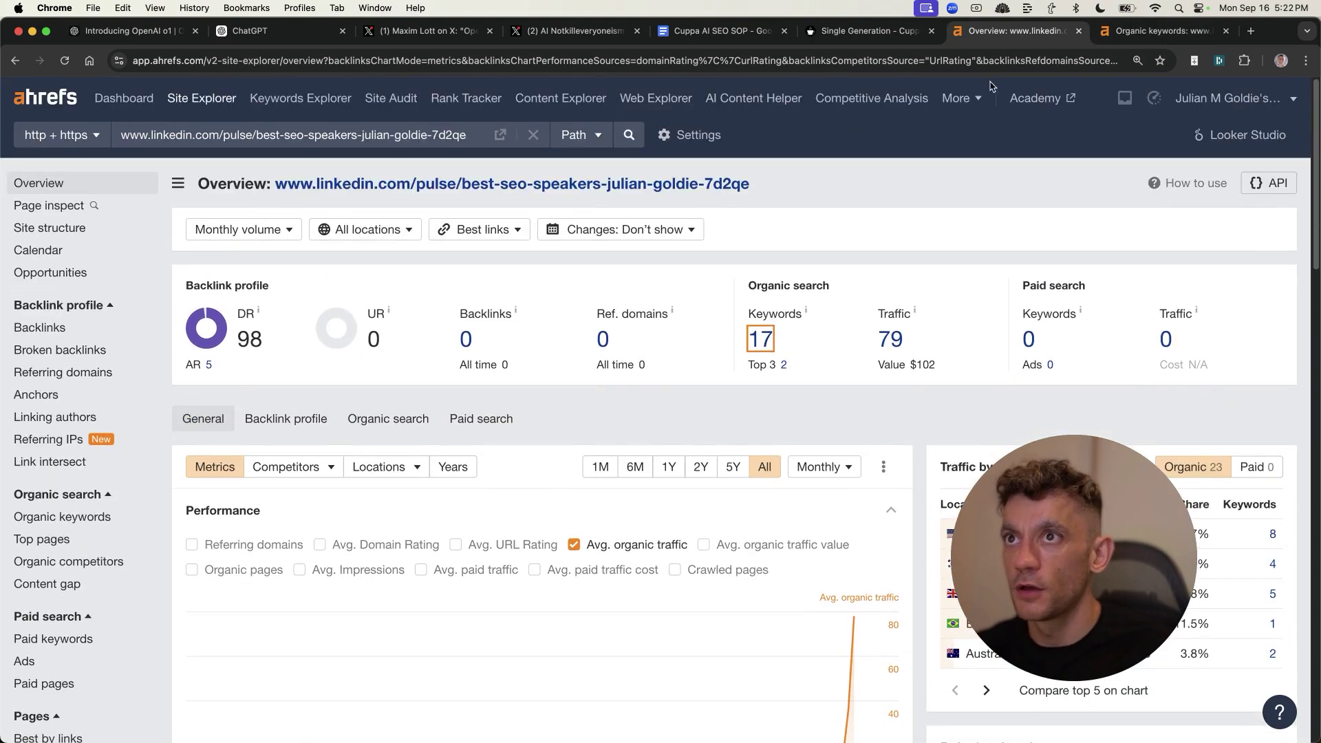
left_click(1159, 30)
Close both Ahrefs pages and start a New Article in Cuppa's Single Generation
key("super+w")
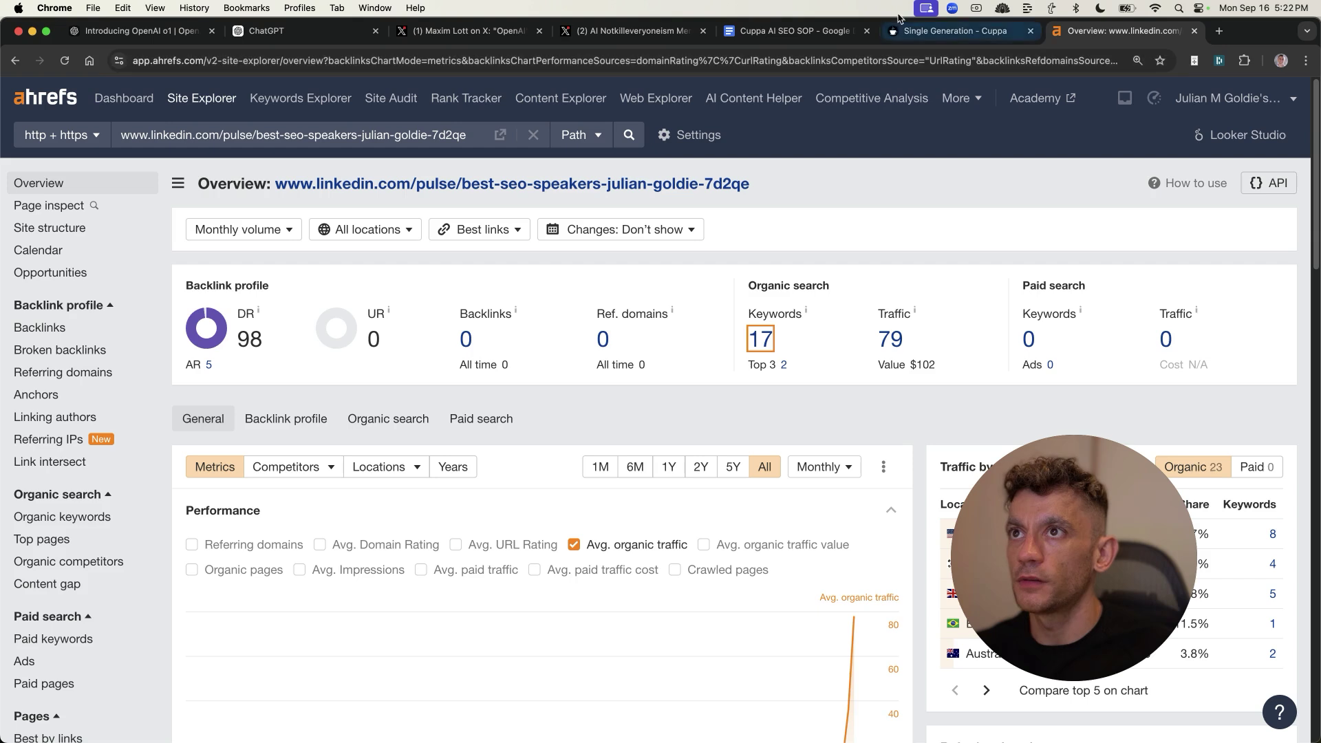
key("super+w")
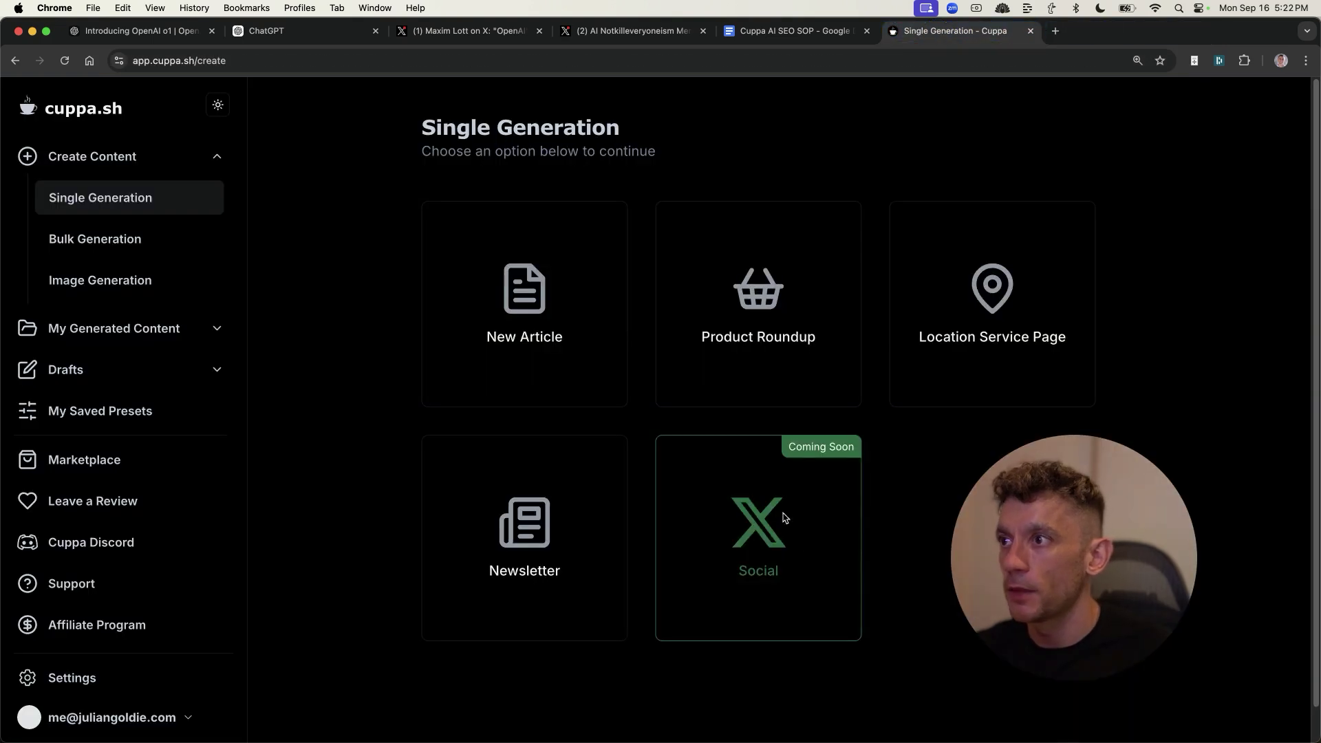
left_click(625, 372)
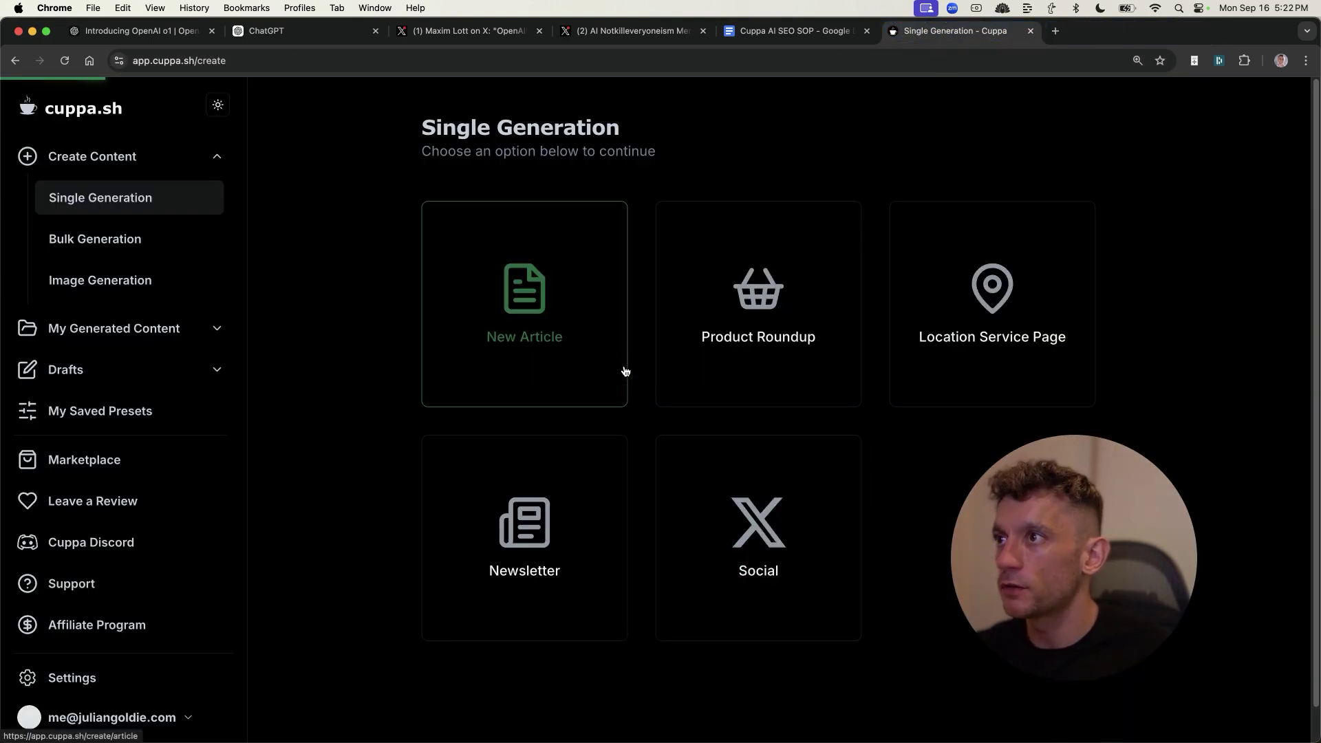
left_click(719, 321)
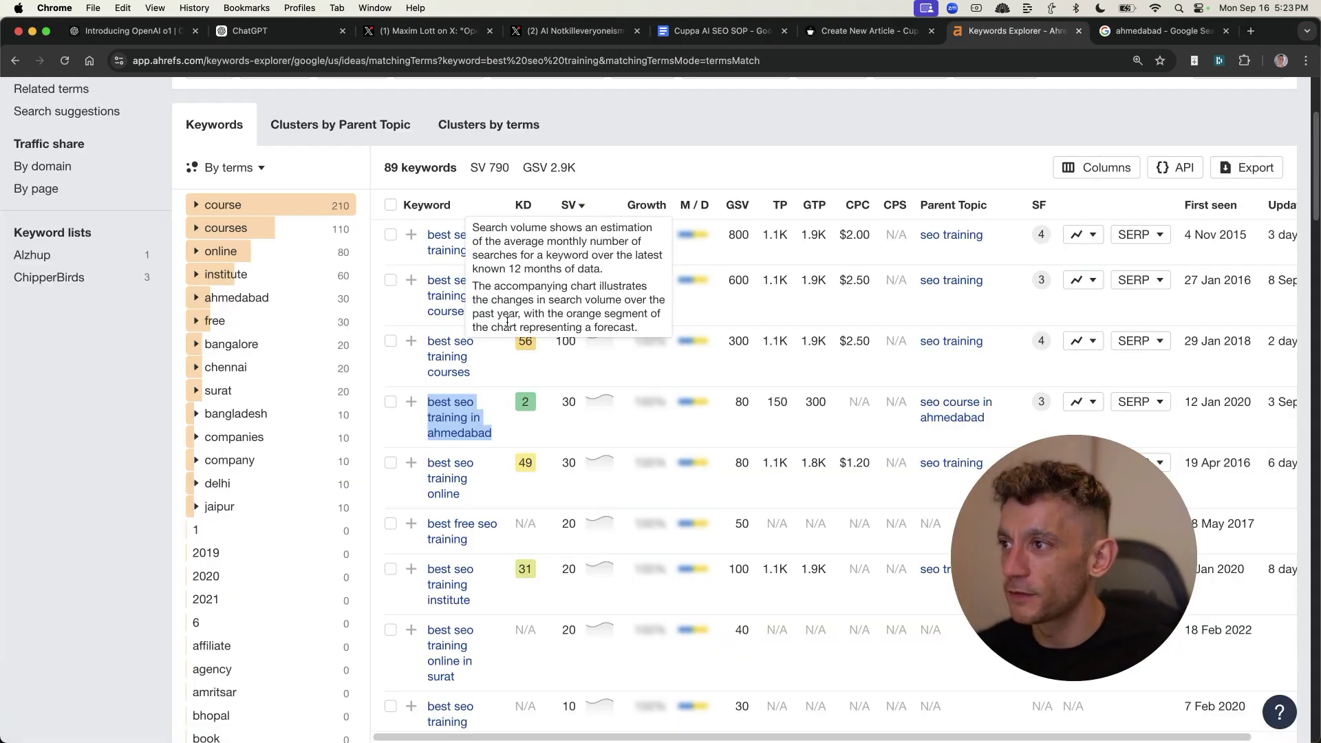
Look over the Ahmedabad Google results heading, then return to the Cuppa New Article form
left_click(1170, 31)
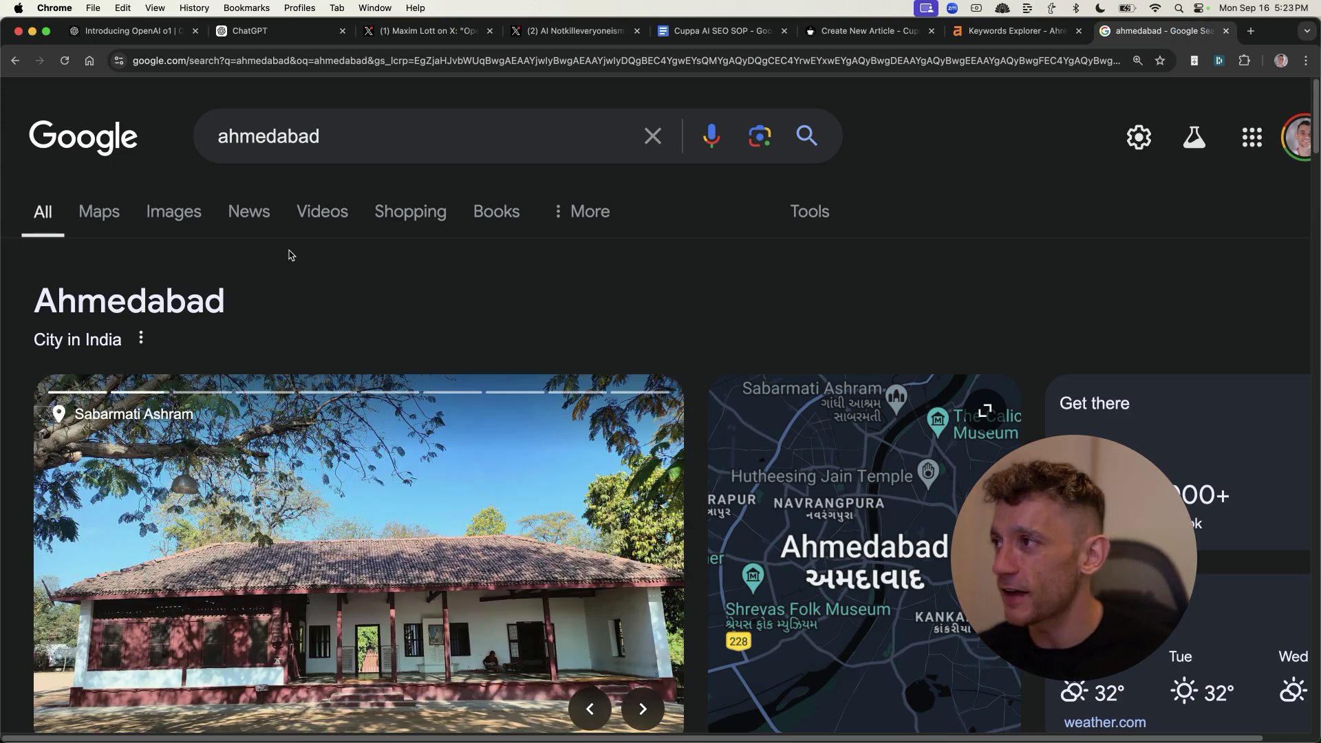
left_click_drag(33, 298, 367, 336)
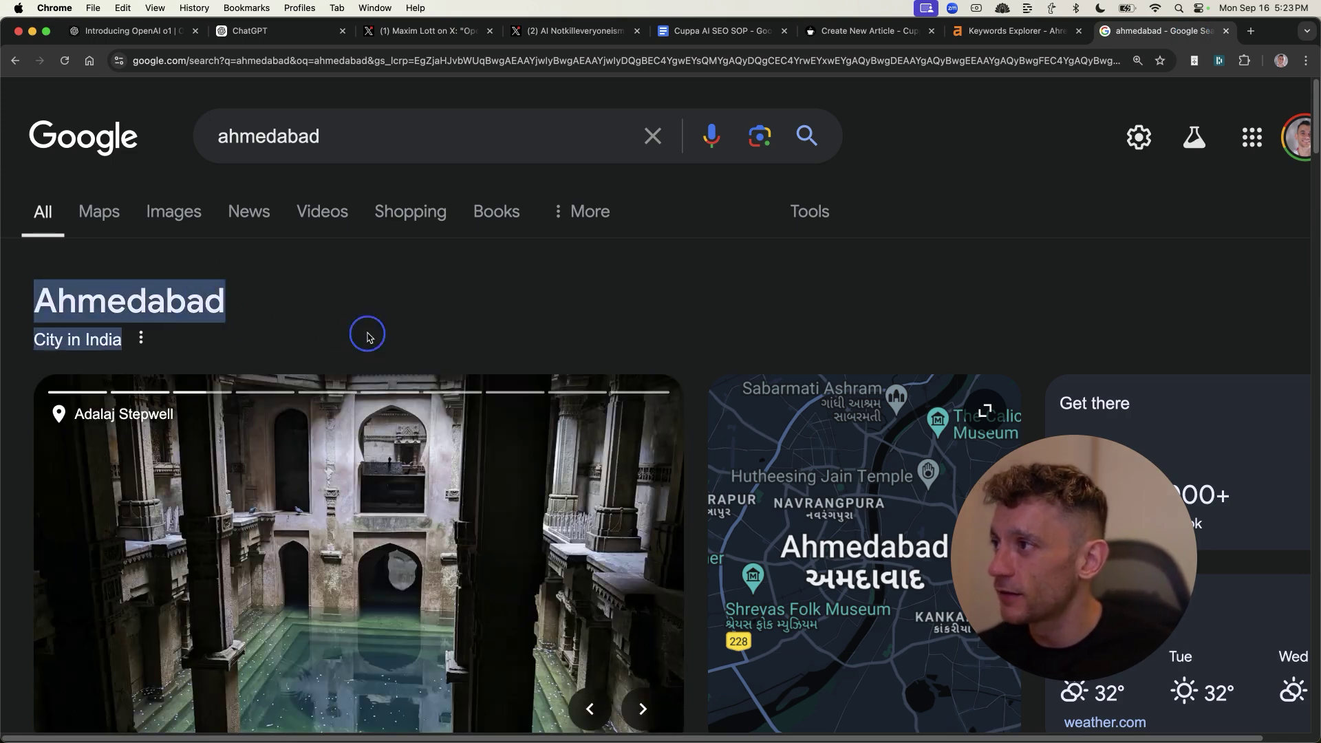
left_click(367, 335)
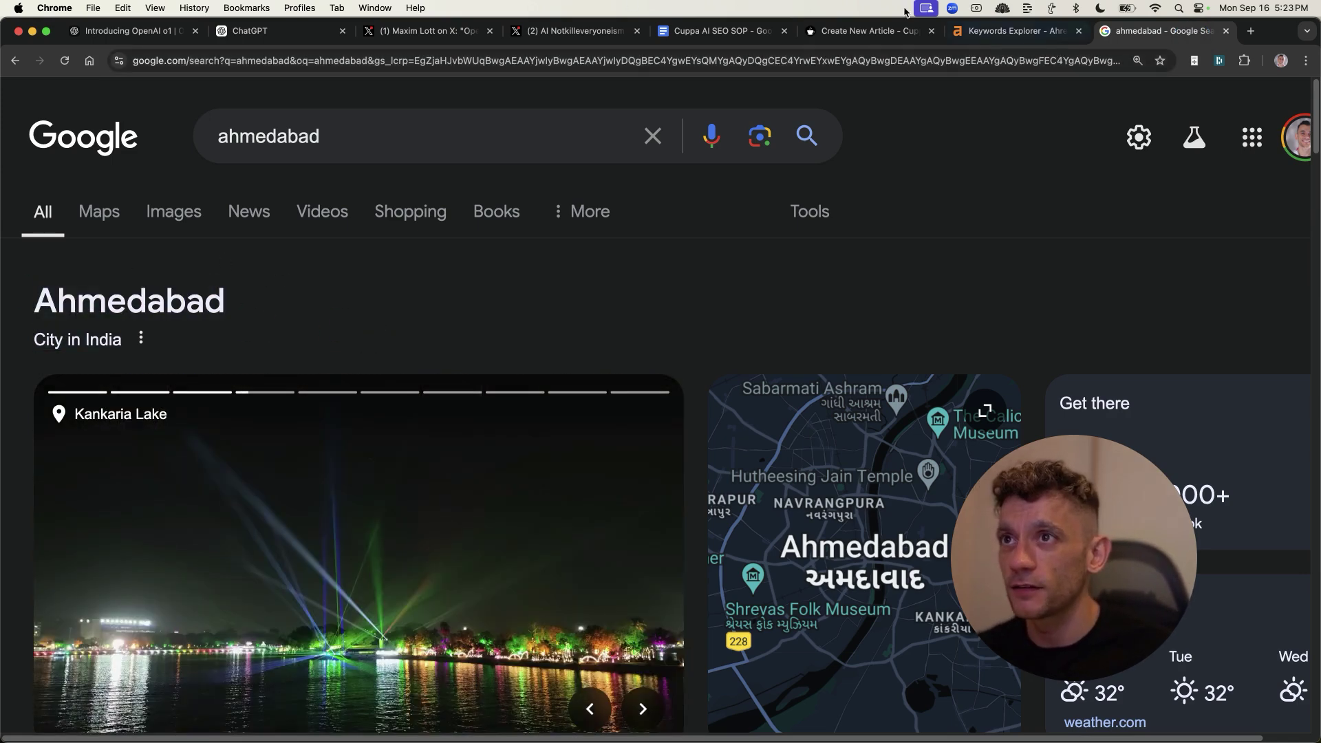
left_click(873, 30)
Paste 'best seo training in ahmedabad' as the target keyword (United States, English US) and submit it
left_click(1226, 30)
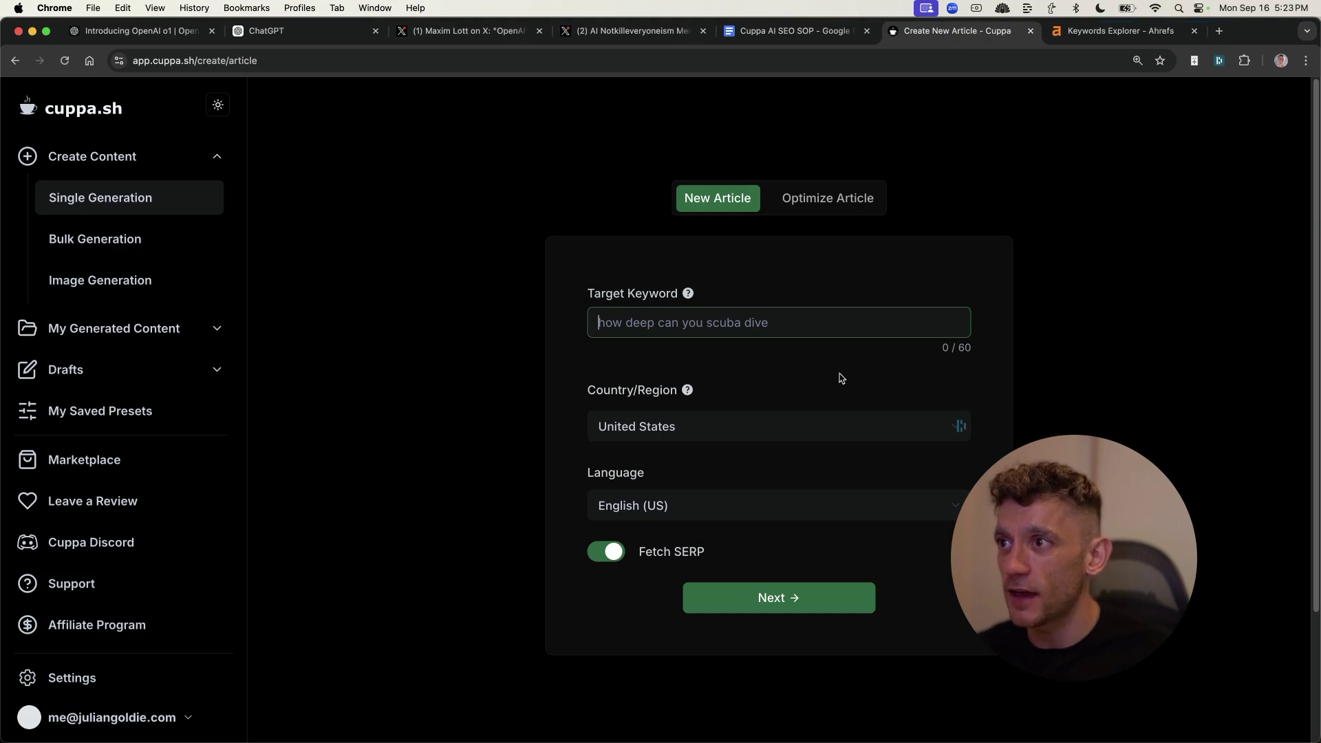
left_click(811, 336)
type("best seo training in ahmedabad")
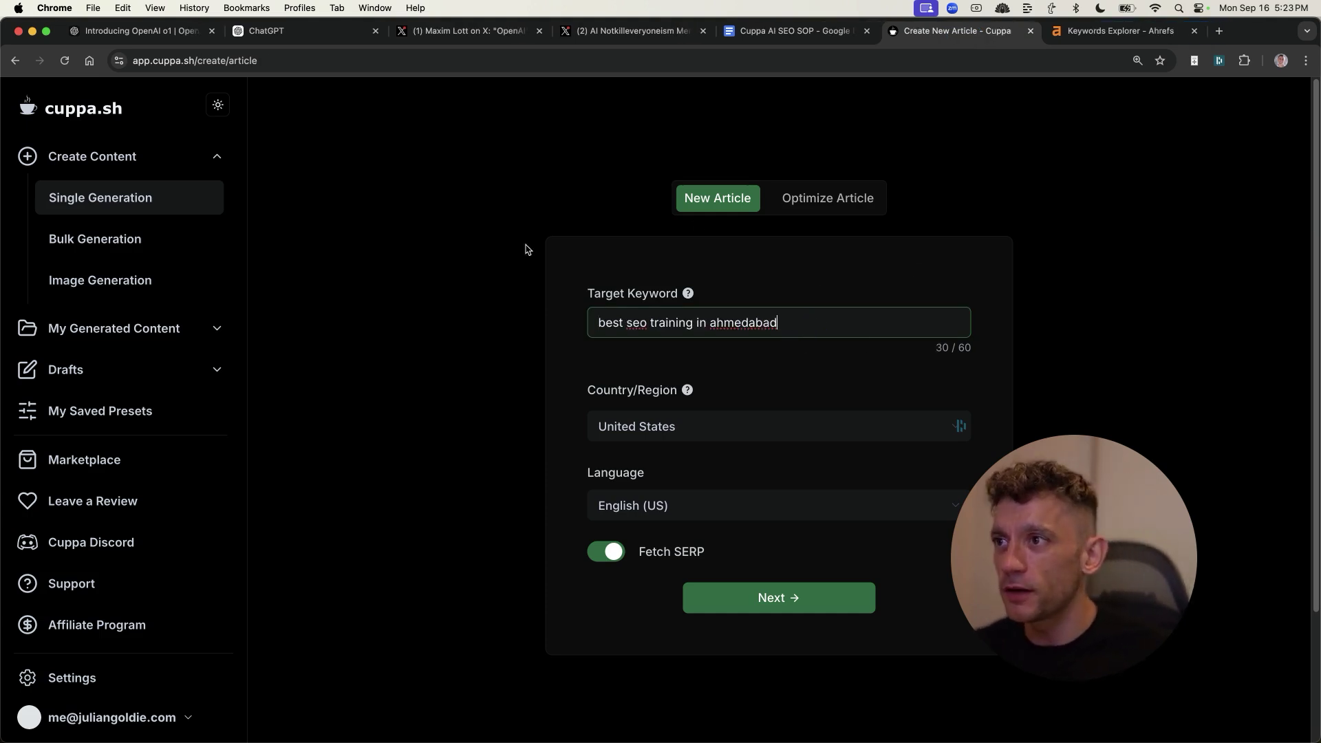
left_click(864, 260)
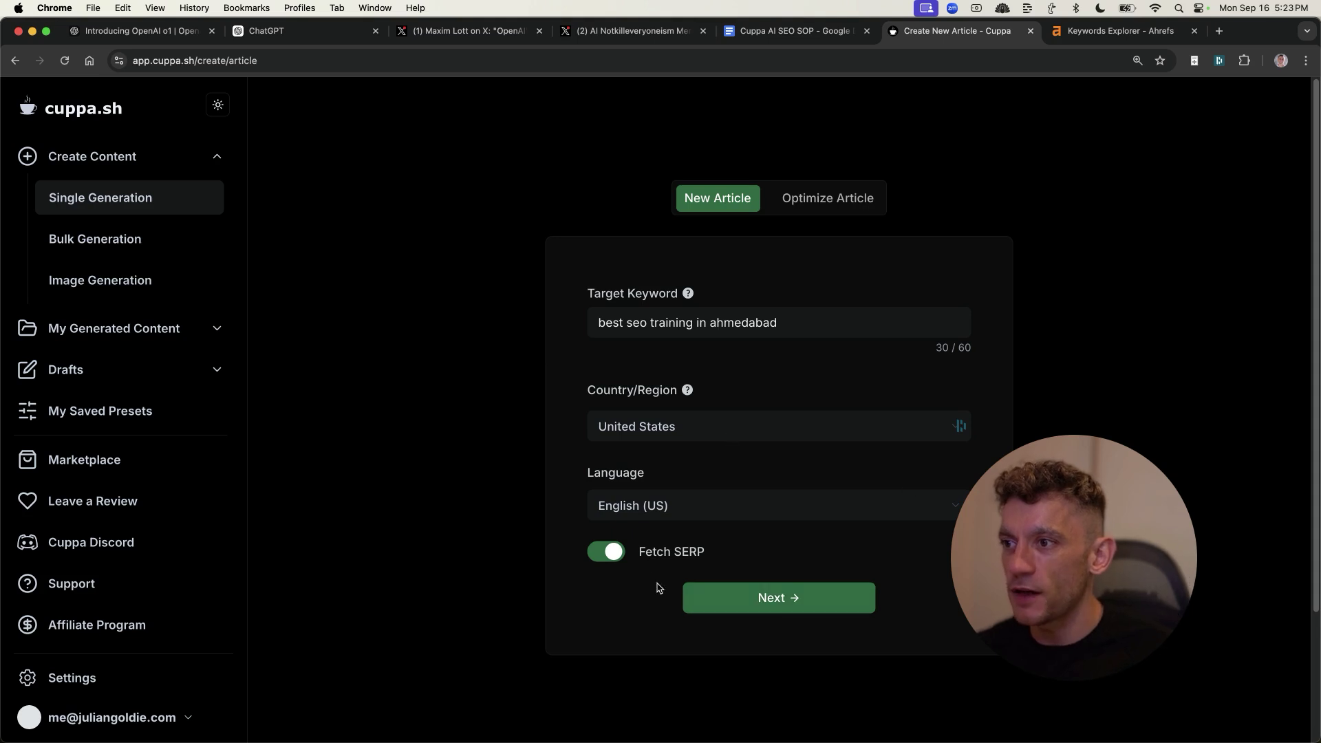
left_click(795, 603)
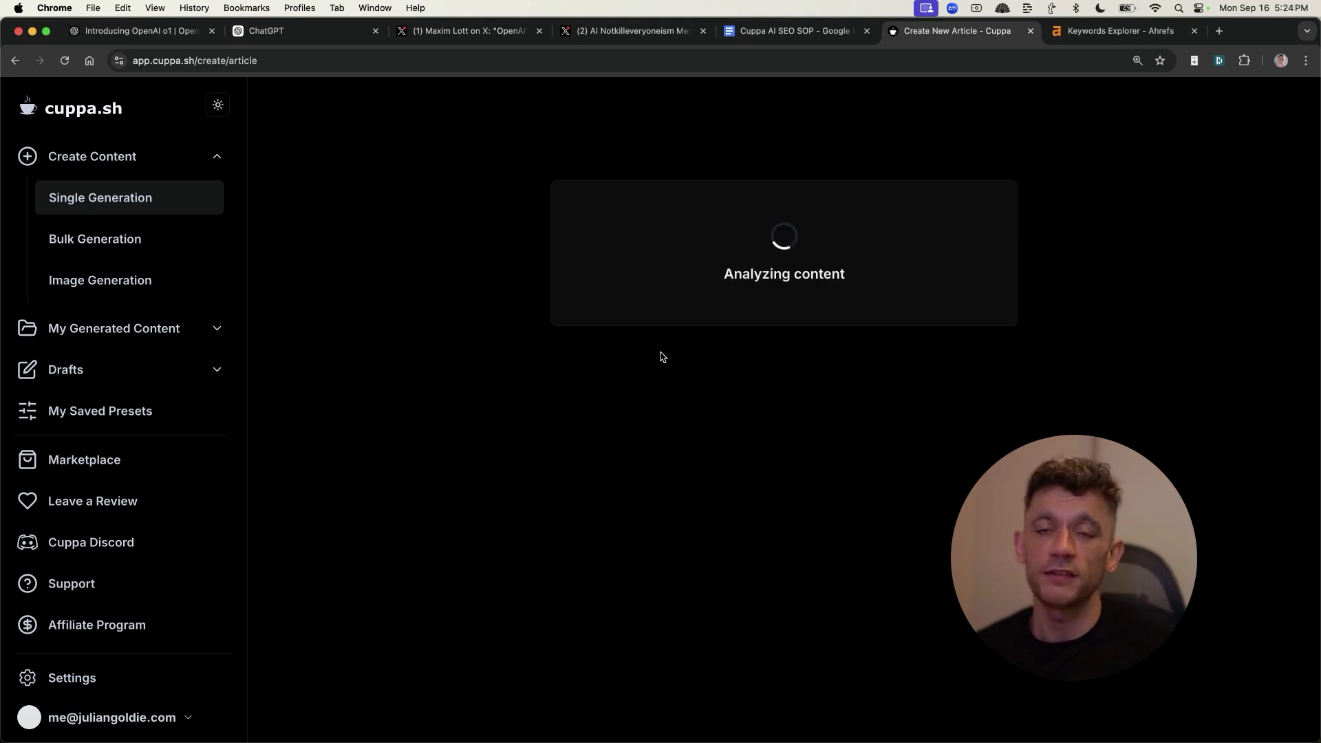
Highlight the SOP's STEP 1 custom prompt instructions and check on Cuppa's analysis progress
left_click(792, 31)
left_click(637, 445)
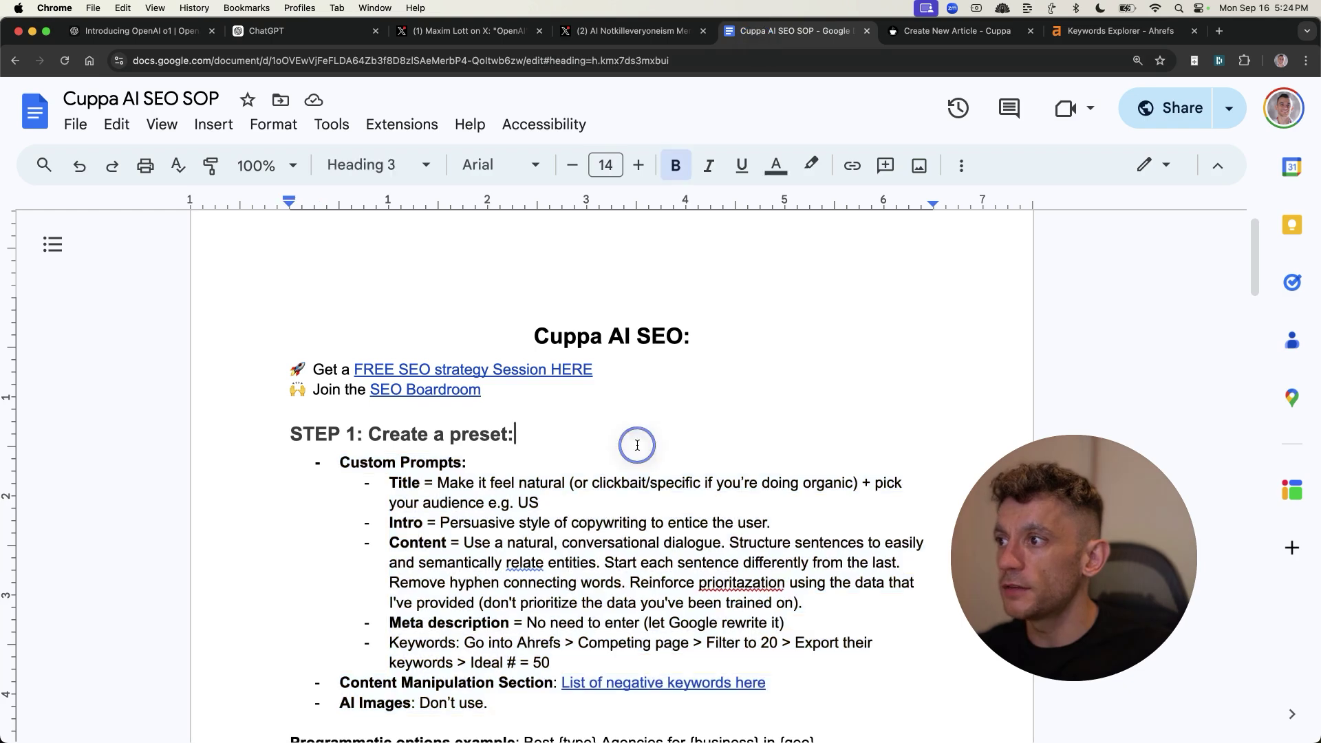
scroll(637, 445, "down", 5)
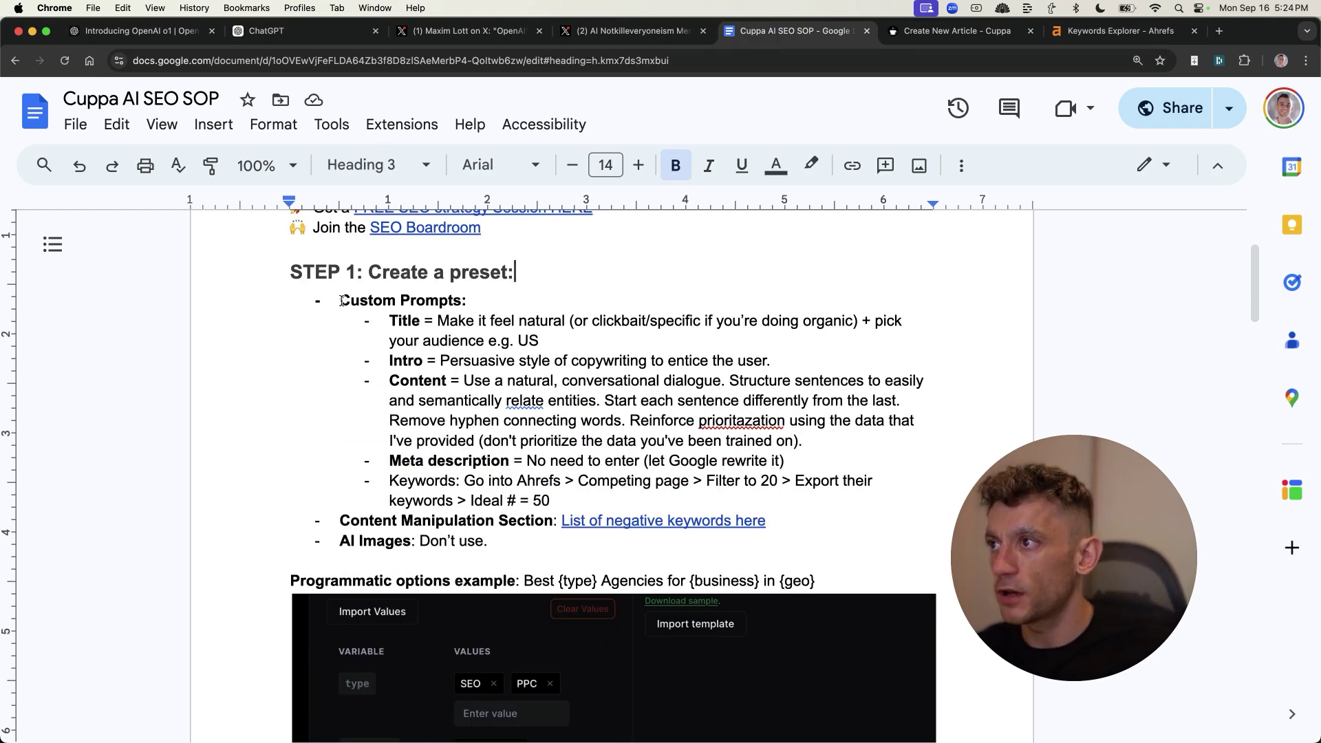
left_click_drag(342, 301, 733, 439)
left_click(735, 441)
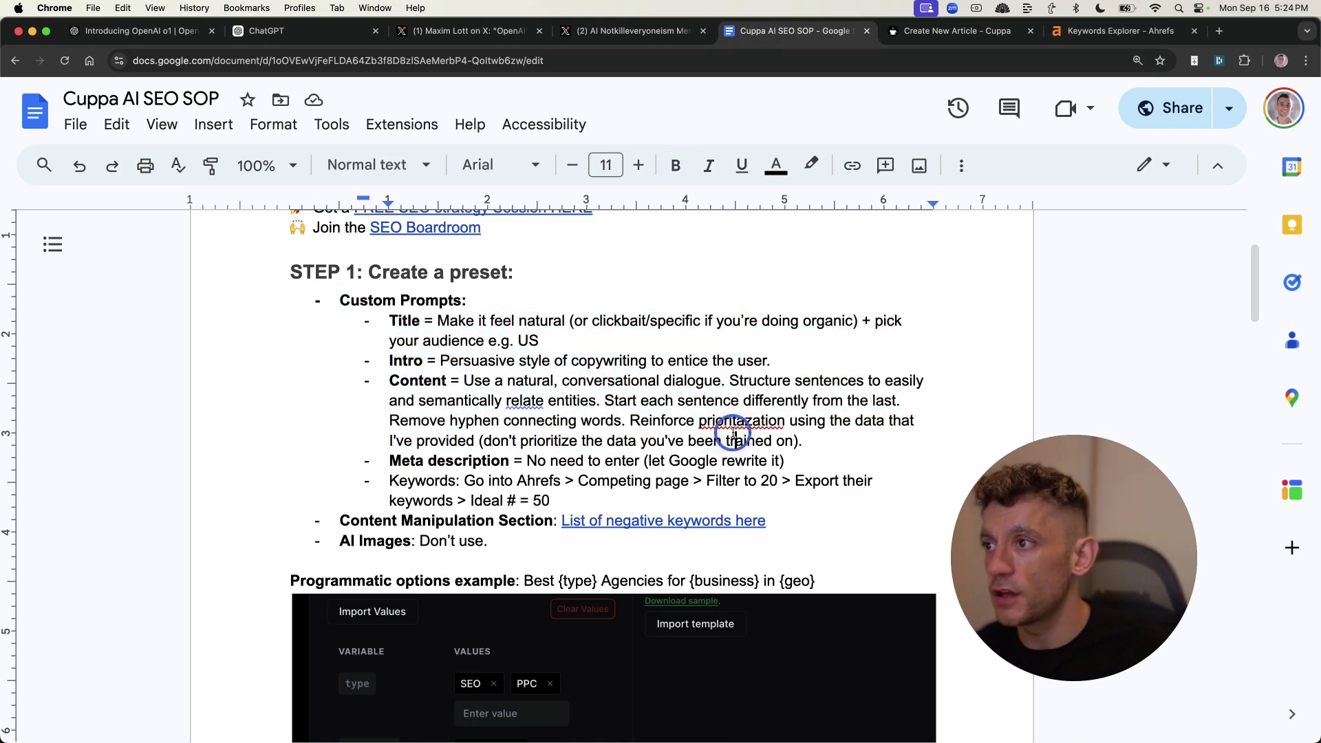
left_click(904, 30)
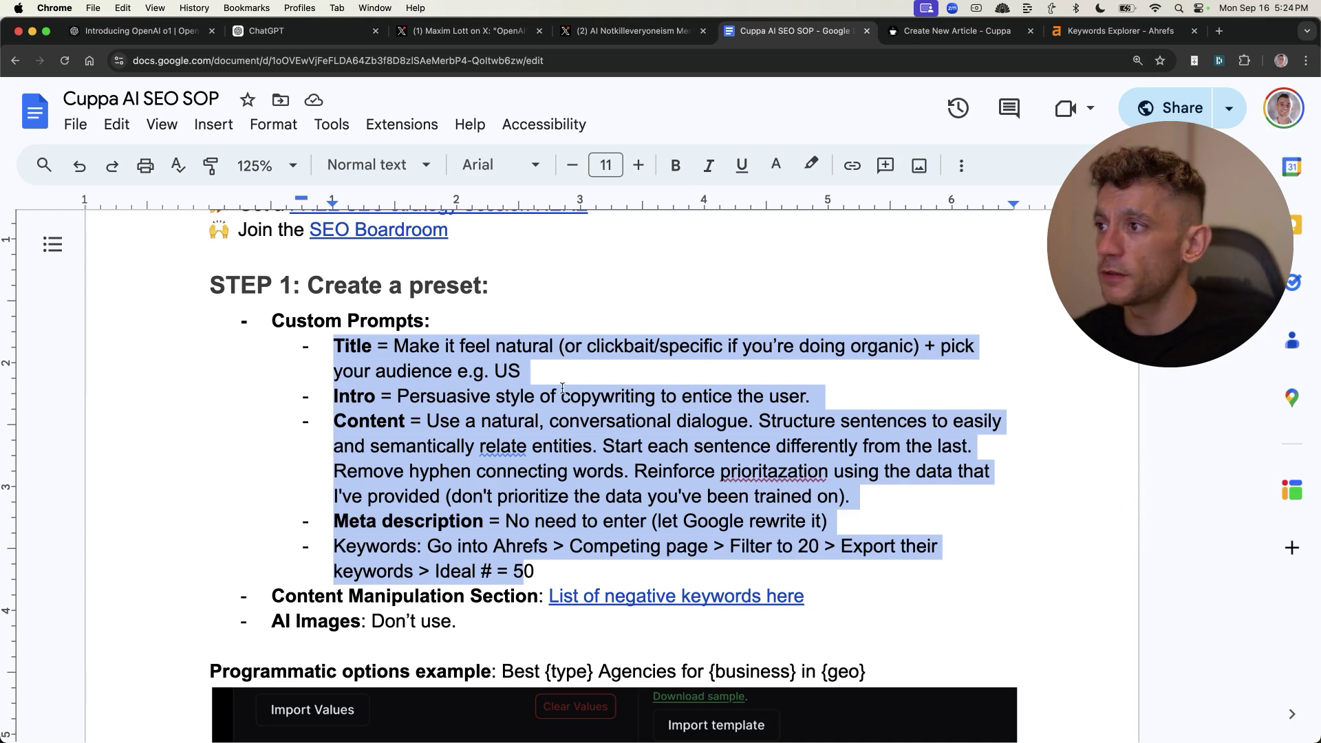
left_click(474, 398)
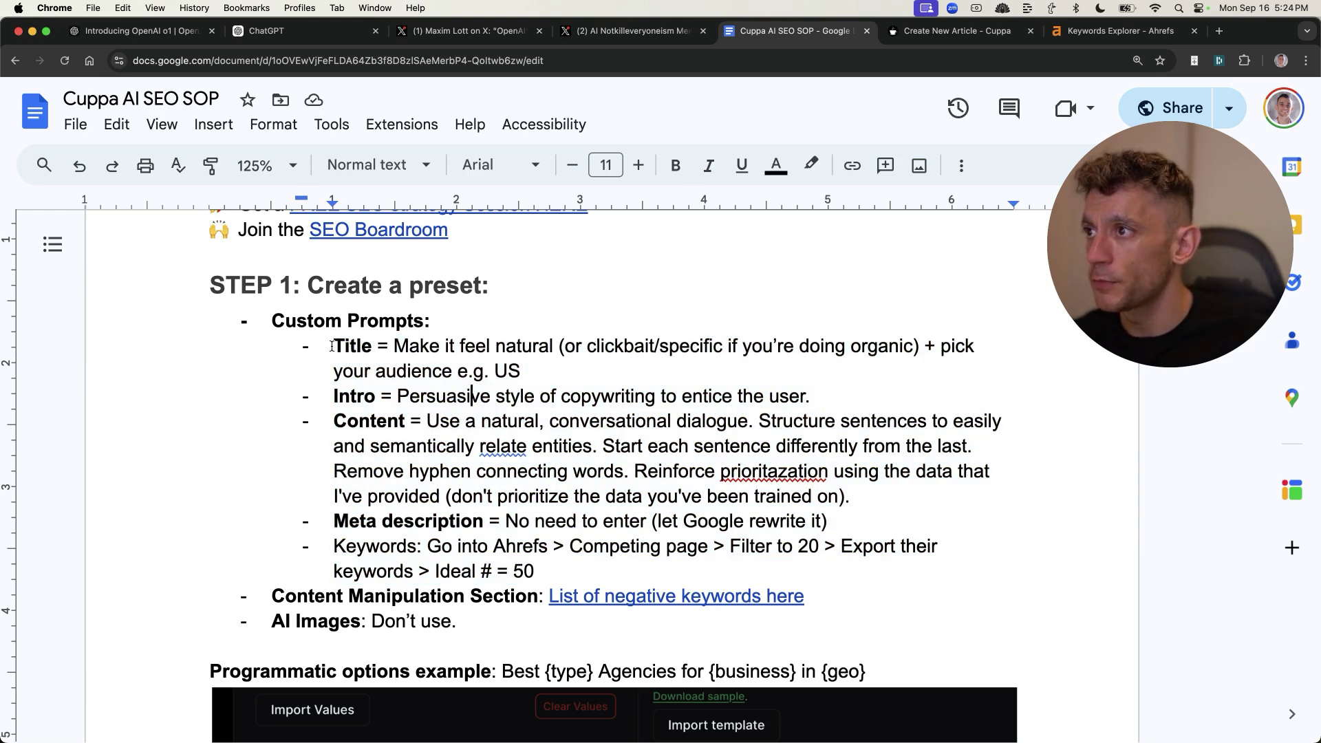
Highlight the Title, Intro and Content prompts, then the whole block down to 'Ideal # = 50'
left_click_drag(332, 346, 947, 347)
left_click(411, 396)
left_click_drag(332, 397, 819, 397)
left_click(684, 421)
left_click_drag(349, 422, 834, 472)
left_click(834, 472)
left_click(351, 522)
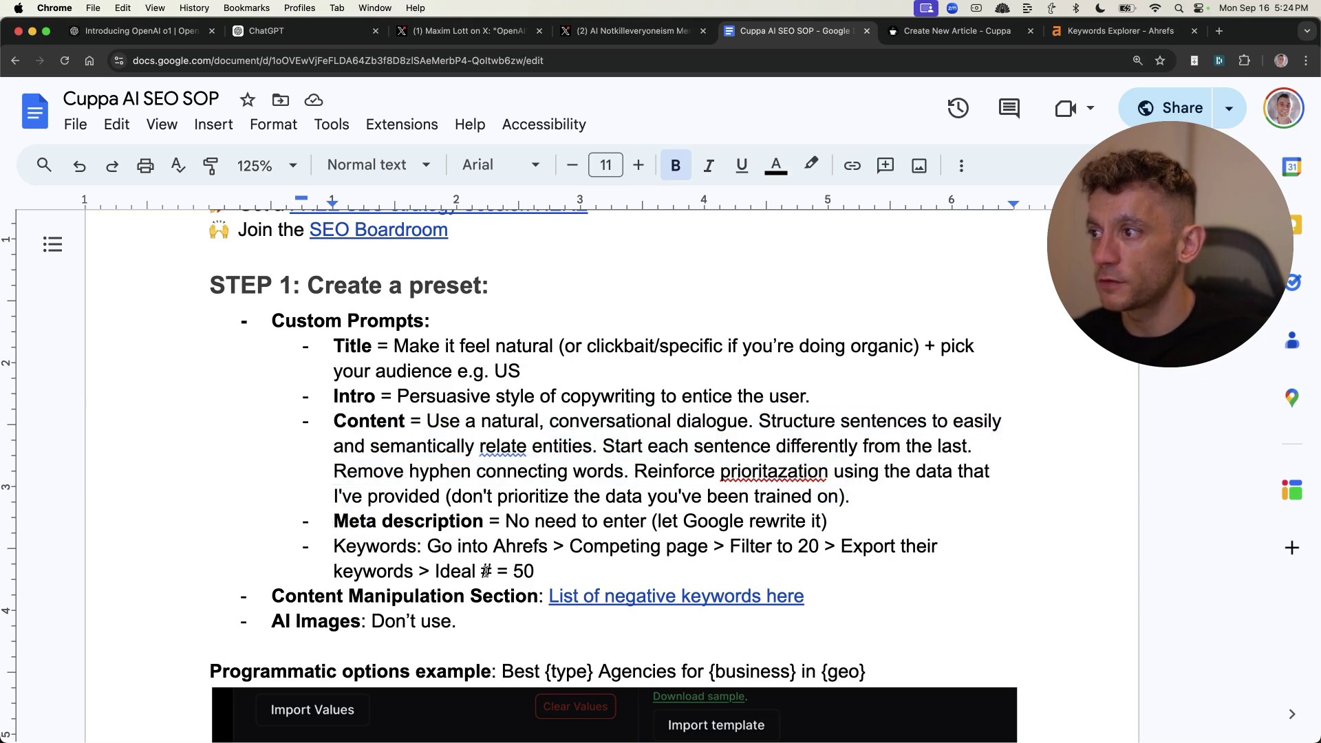
left_click_drag(571, 572, 338, 356)
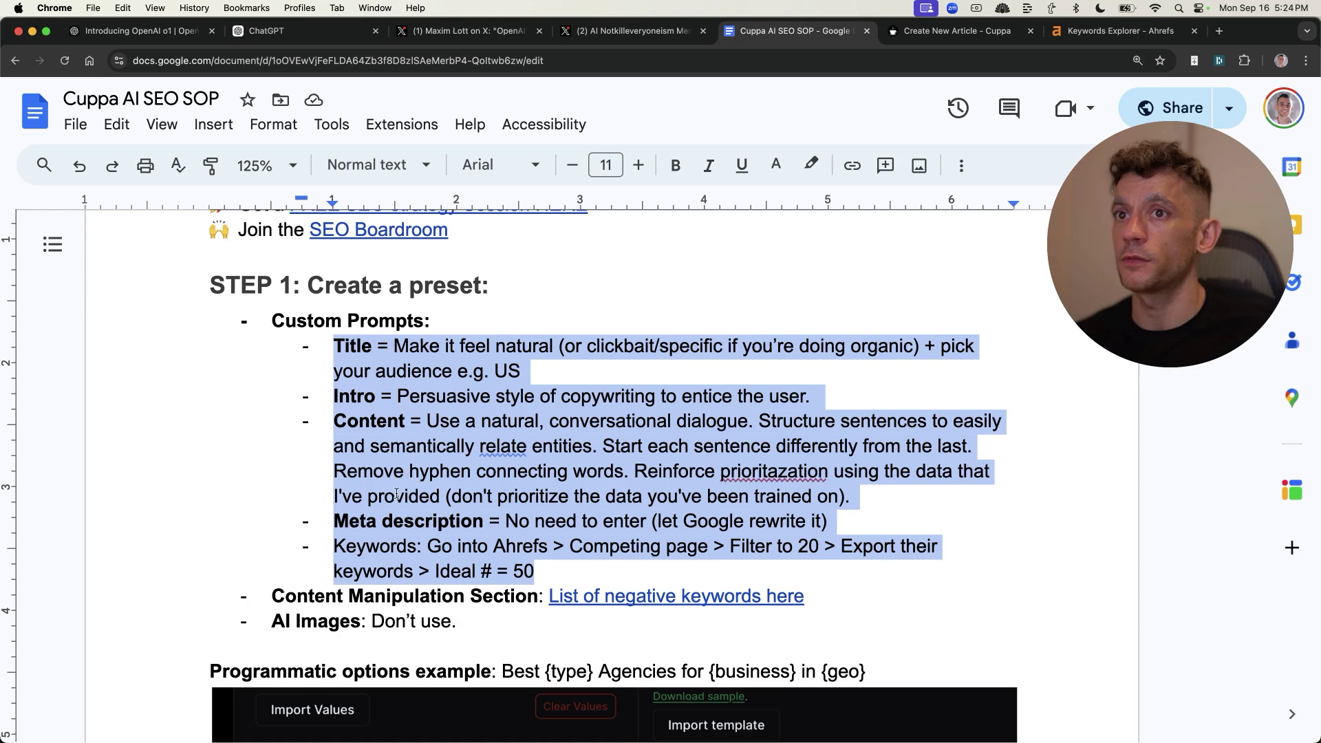
Select the Content Manipulation Section line and preview its 'List of negative keywords here' link
scroll(619, 481, "down", 3)
triple_click(785, 470)
left_click(382, 456)
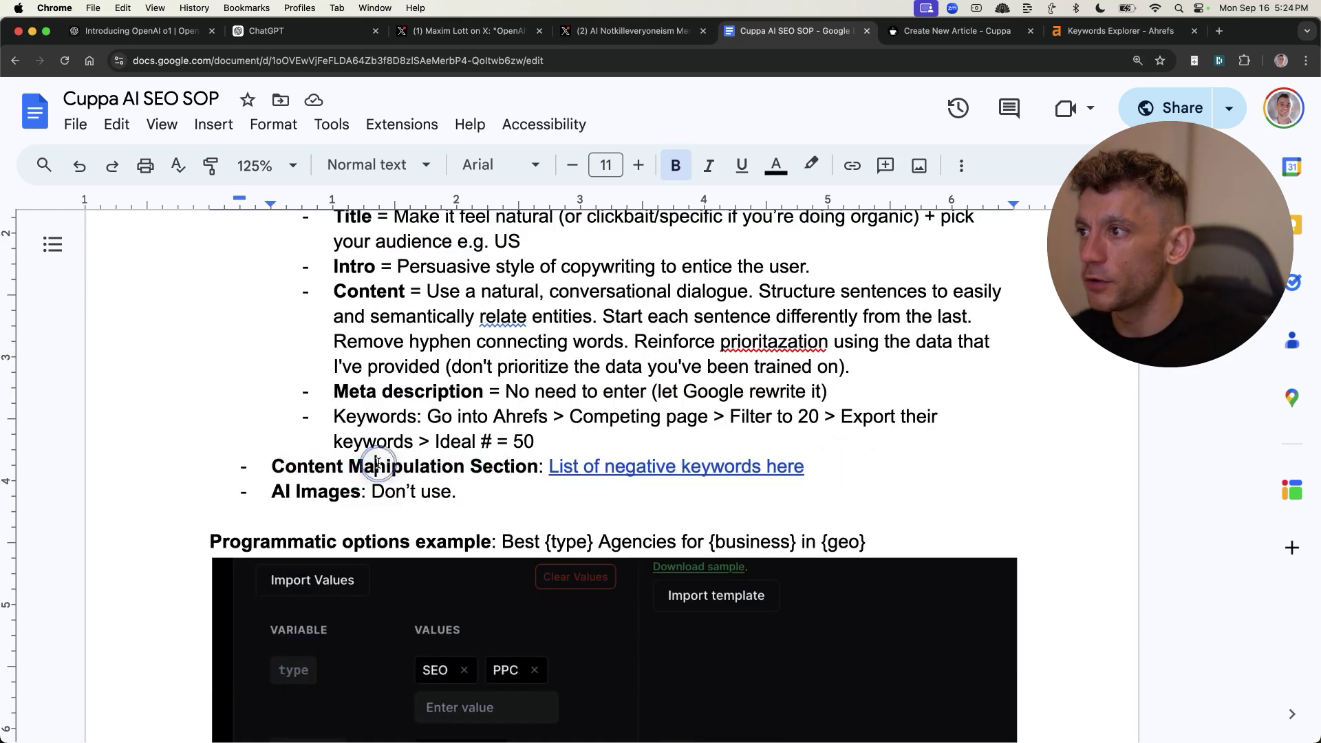
left_click(662, 467)
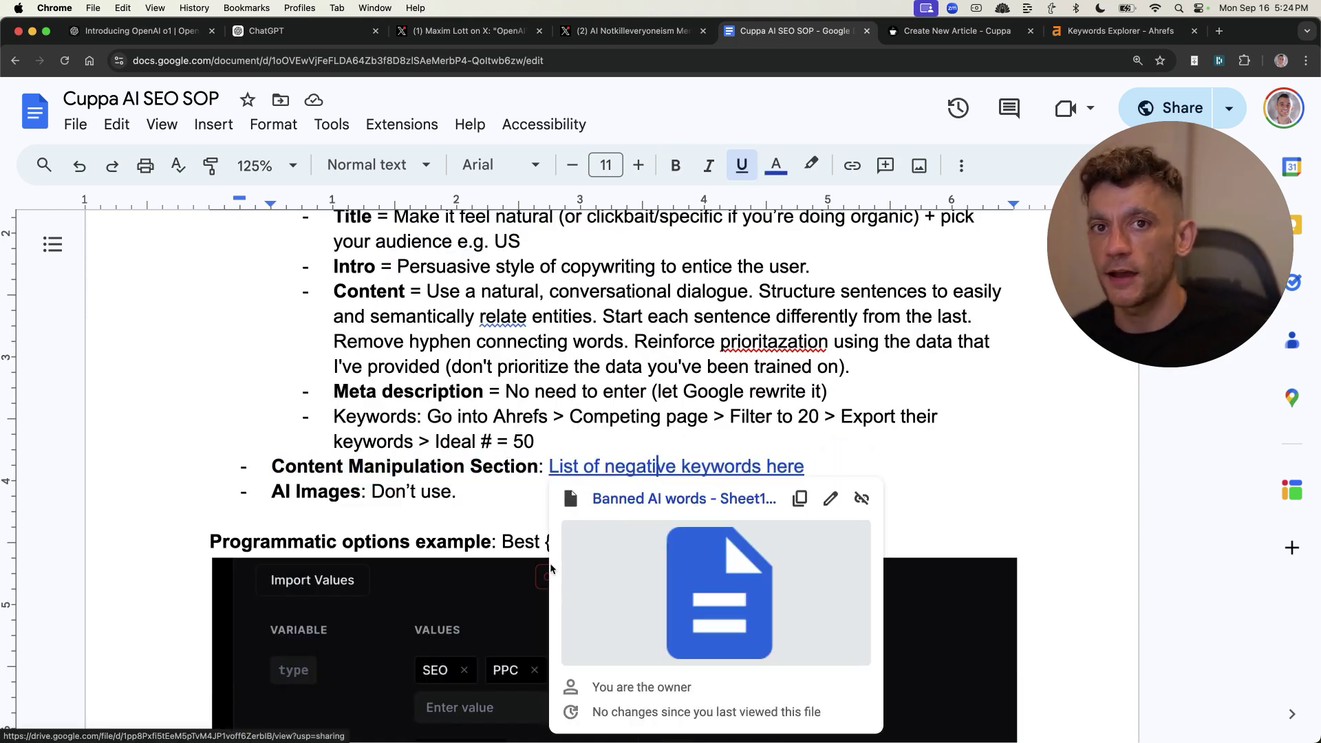
key("ctrl+Tab")
Set the Cuppa draft's writing model to OpenAI o1-mini
scroll(264, 395, "up", 1)
left_click(83, 360)
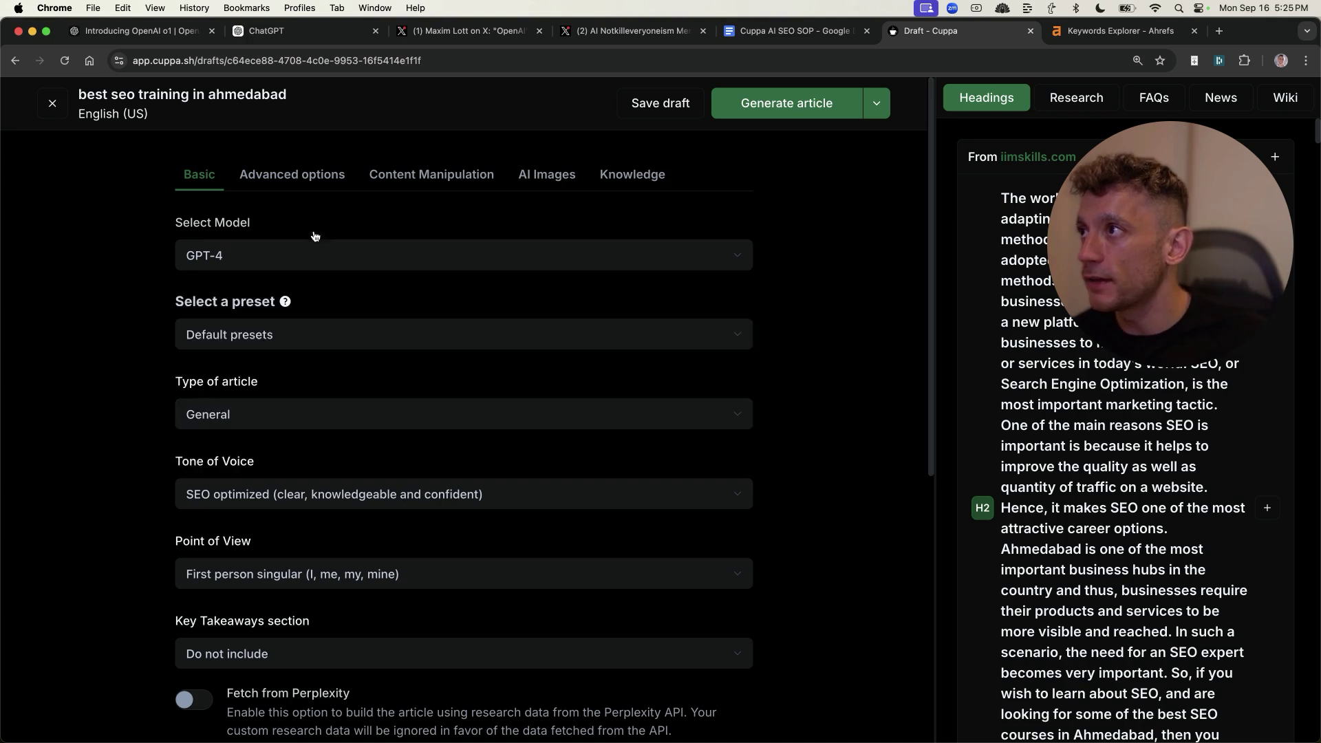
left_click(288, 262)
scroll(280, 433, "down", 1)
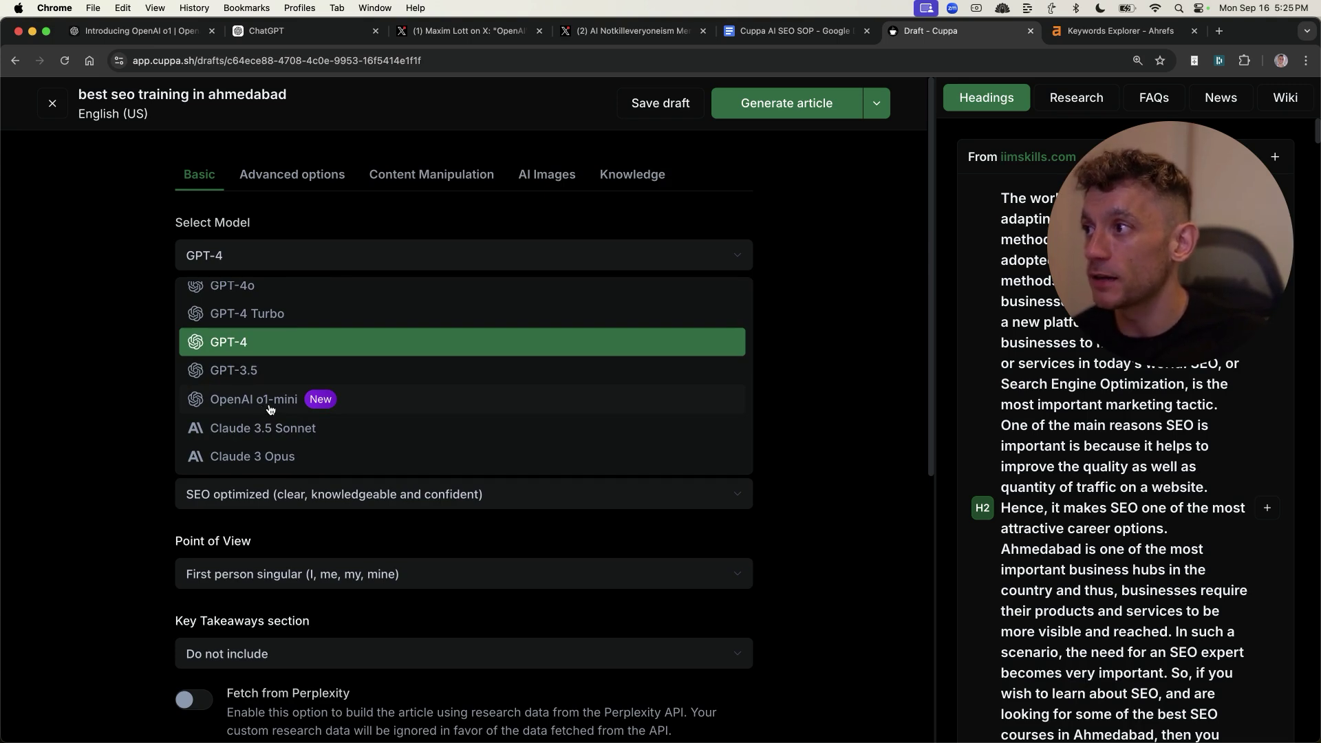
scroll(272, 405, "up", 1)
scroll(272, 406, "down", 1)
left_click(281, 402)
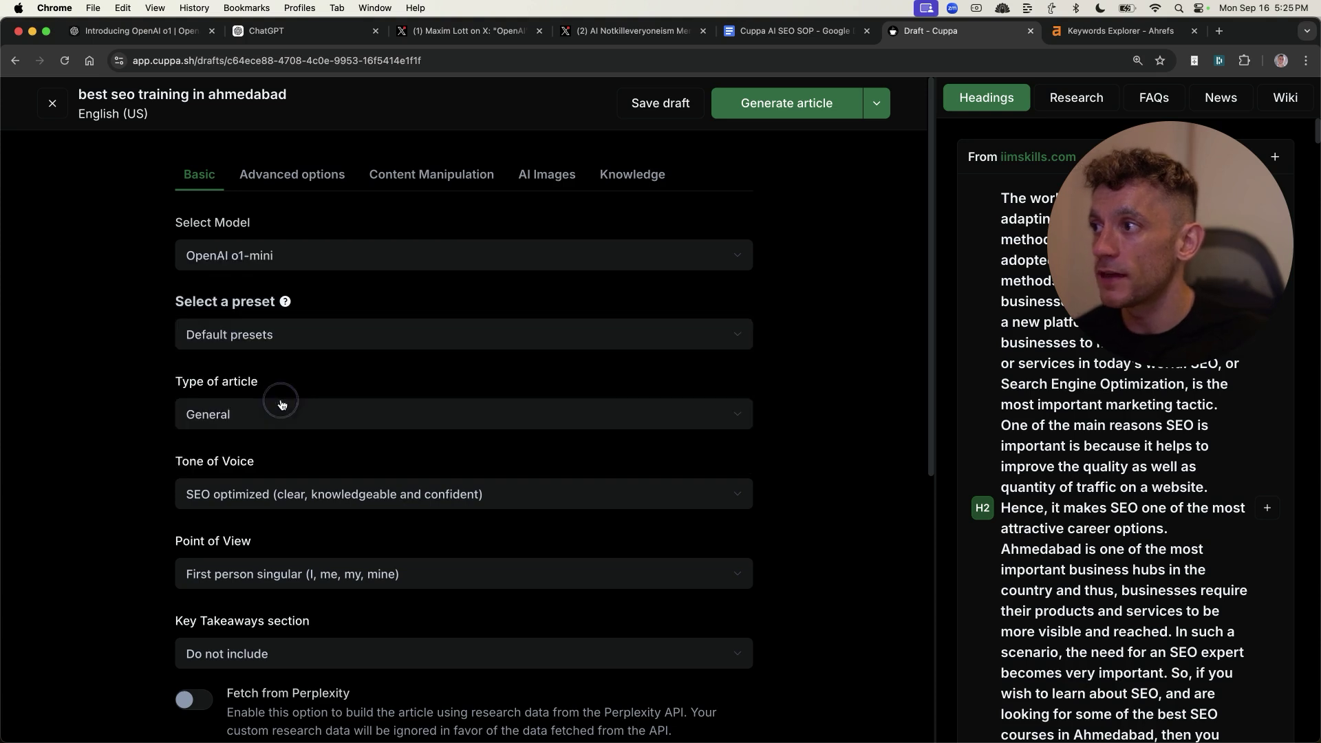
left_click(227, 256)
scroll(247, 364, "up", 2)
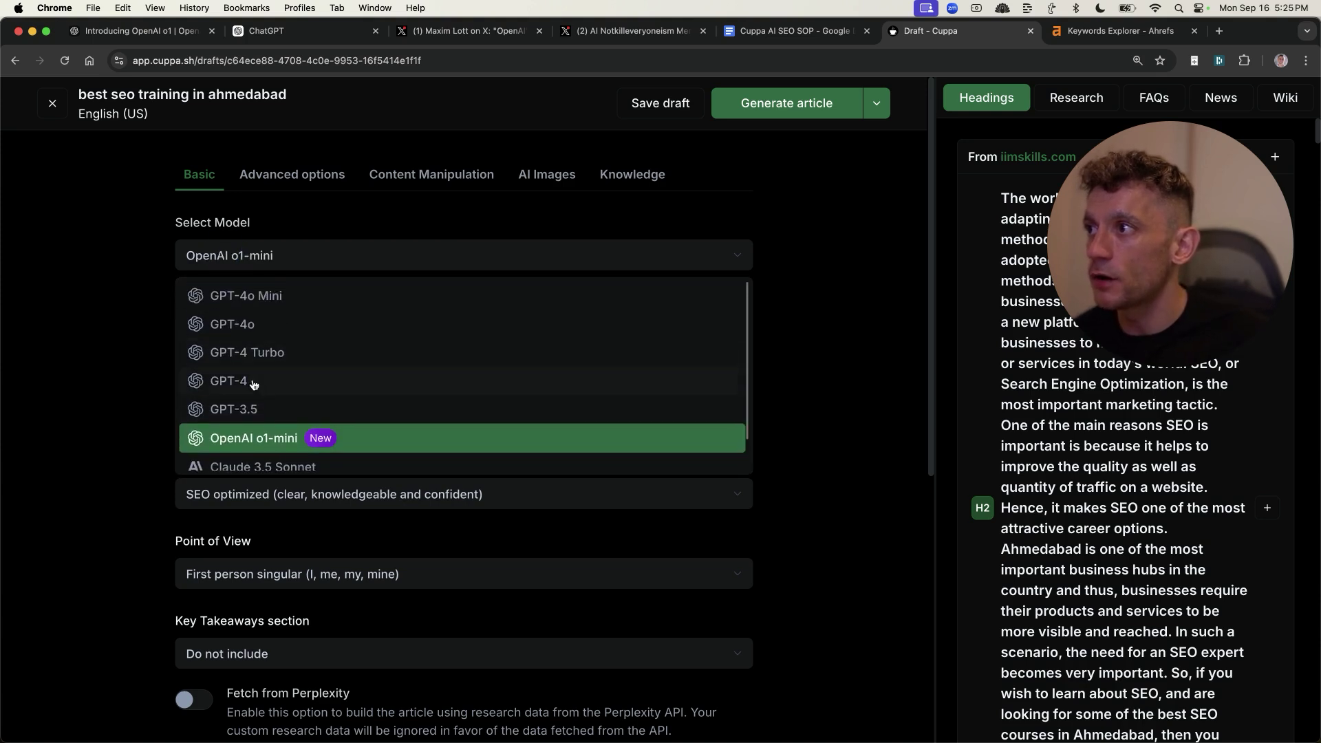
scroll(241, 371, "down", 1)
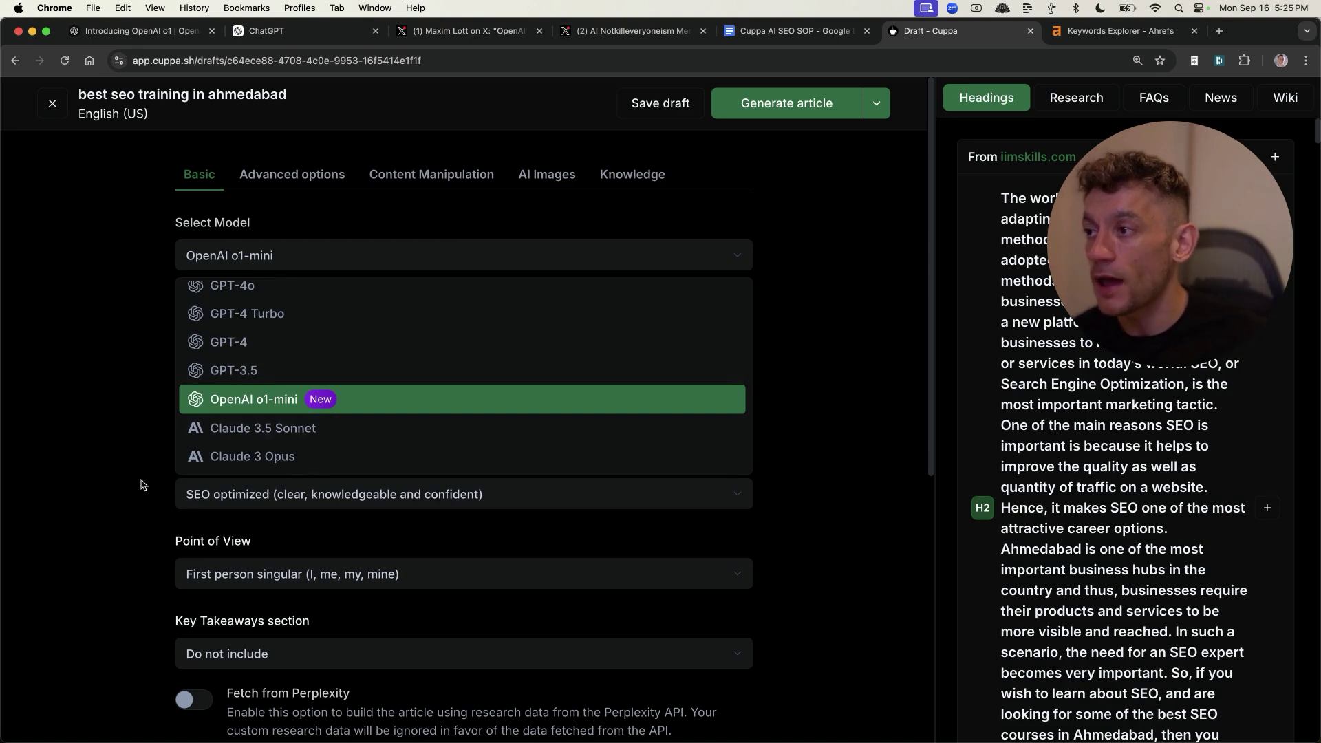
left_click(61, 439)
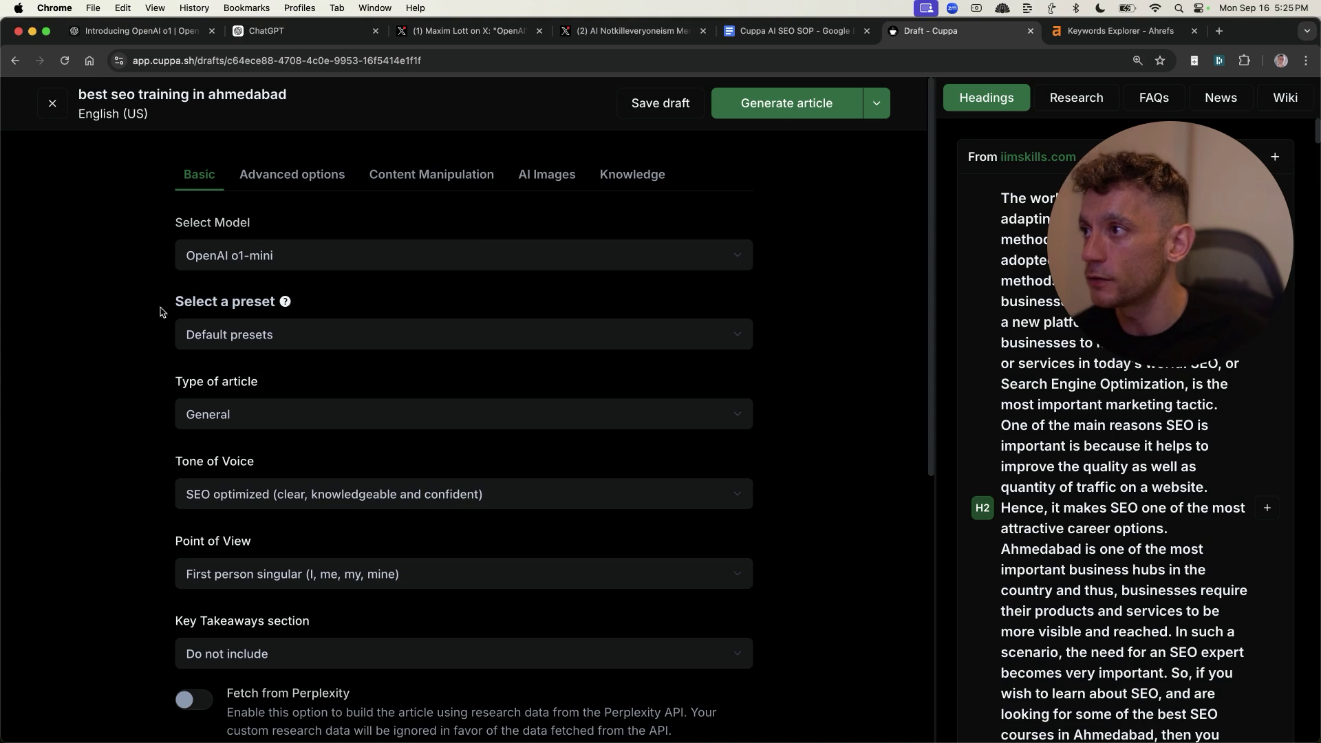
Apply the Example preset and review its title, introduction and content prompts
left_click(263, 324)
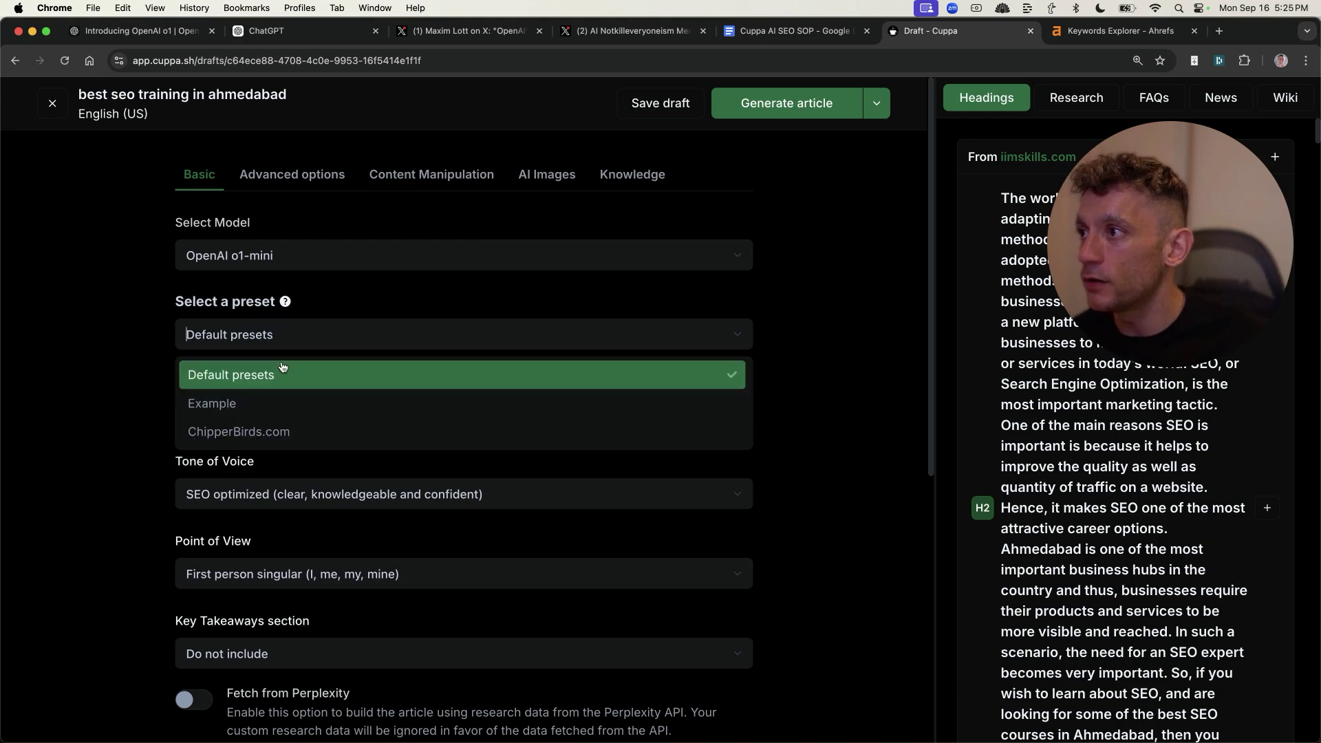
left_click(269, 406)
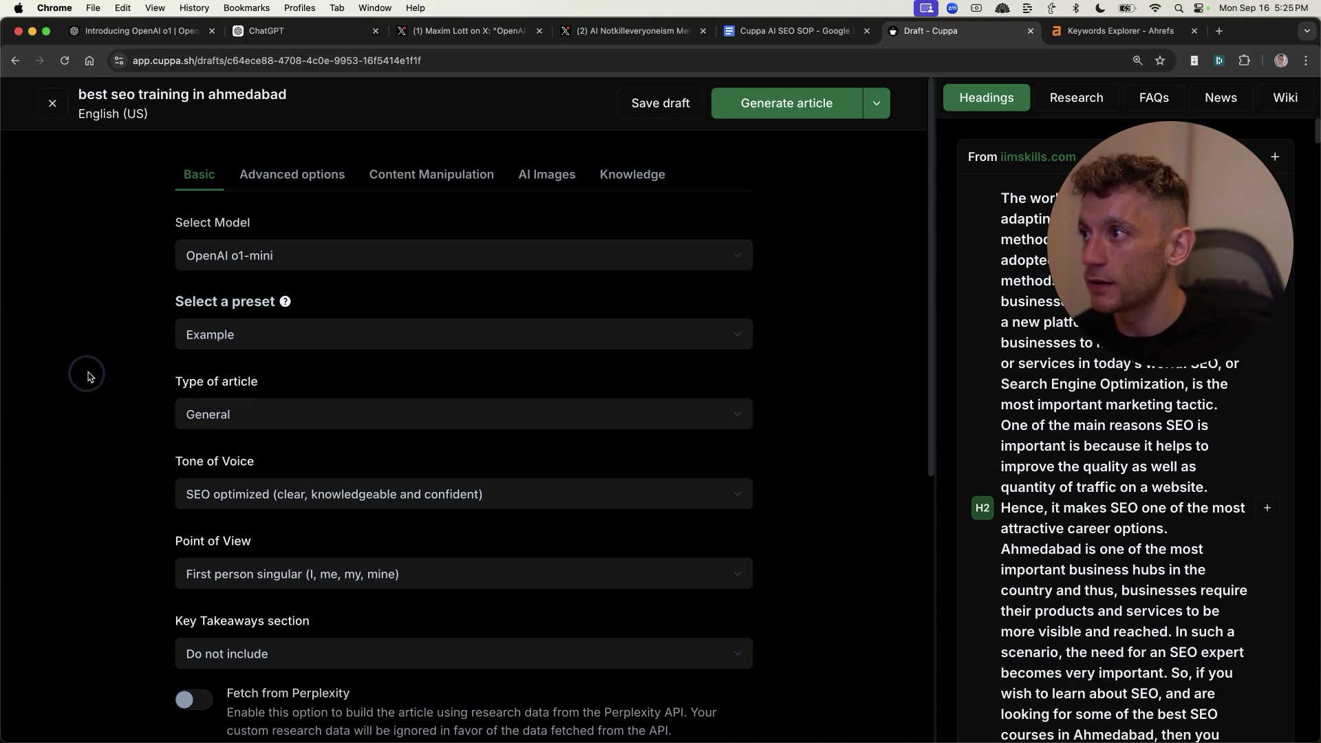
scroll(206, 440, "down", 3)
scroll(301, 556, "down", 3)
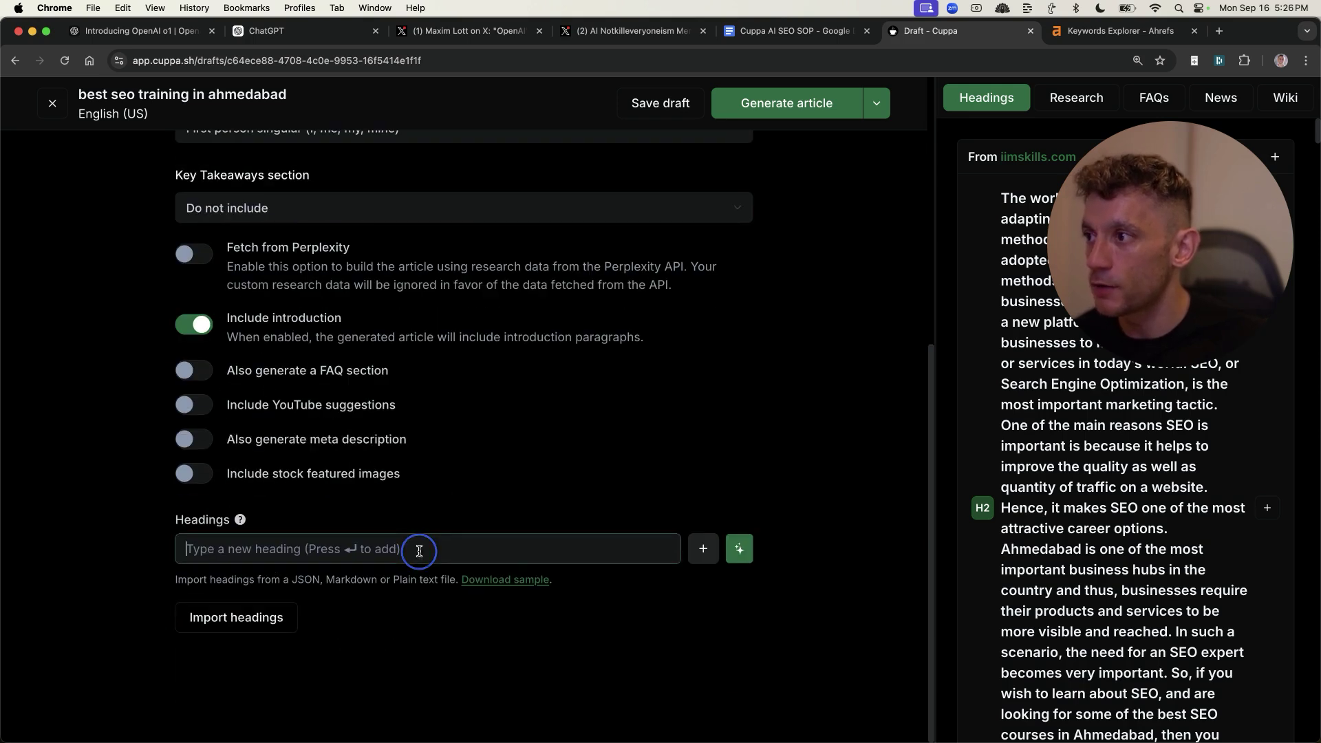
scroll(1154, 358, "down", 2)
scroll(1155, 358, "up", 2)
scroll(1132, 318, "down", 10)
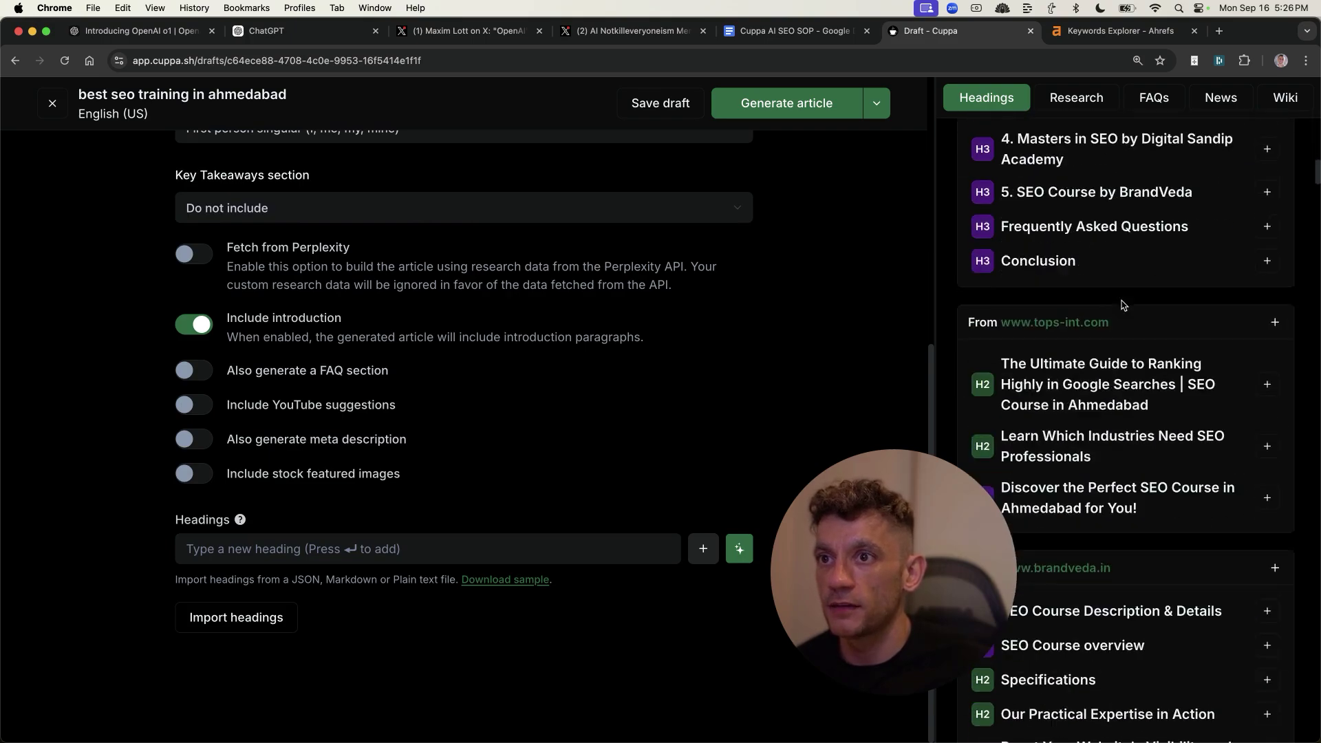
scroll(1132, 318, "down", 3)
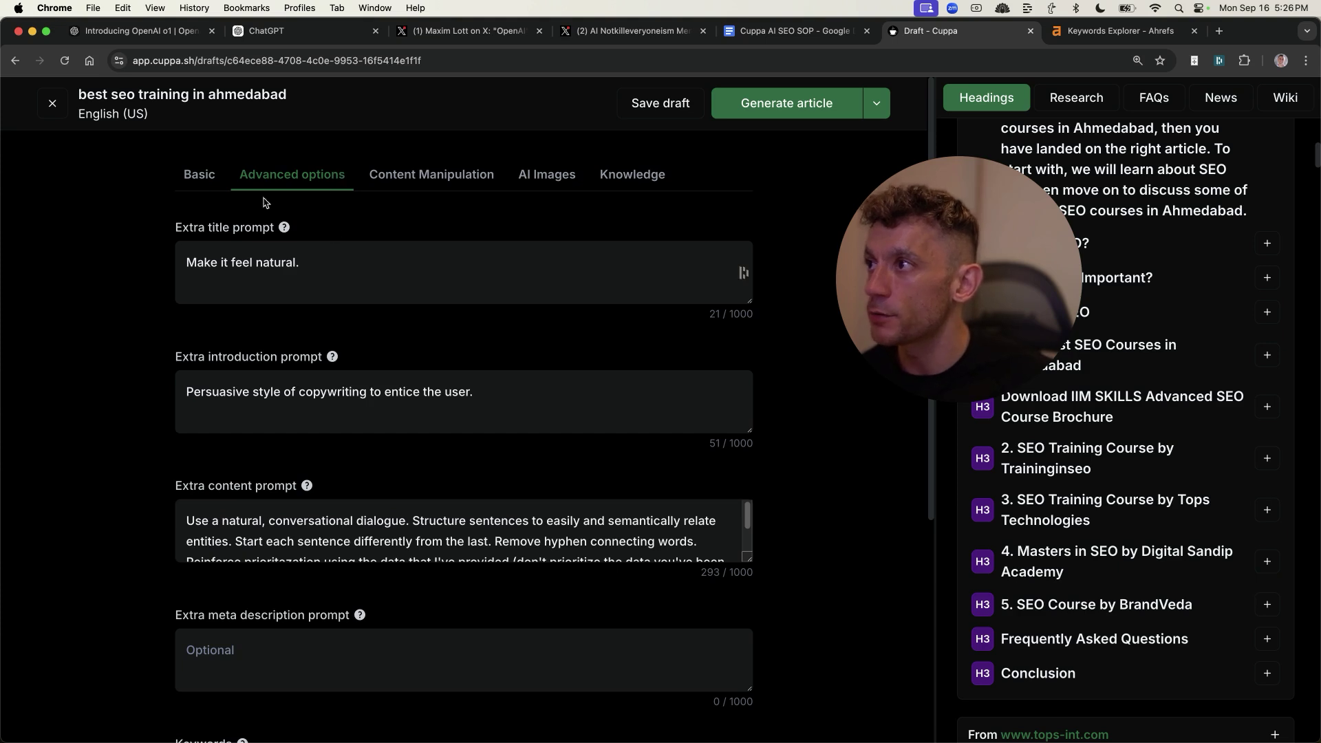
Append the pasted community name and 'is the best SEO Tra…' to the end of the Extra content prompt
mouse_move(333, 356)
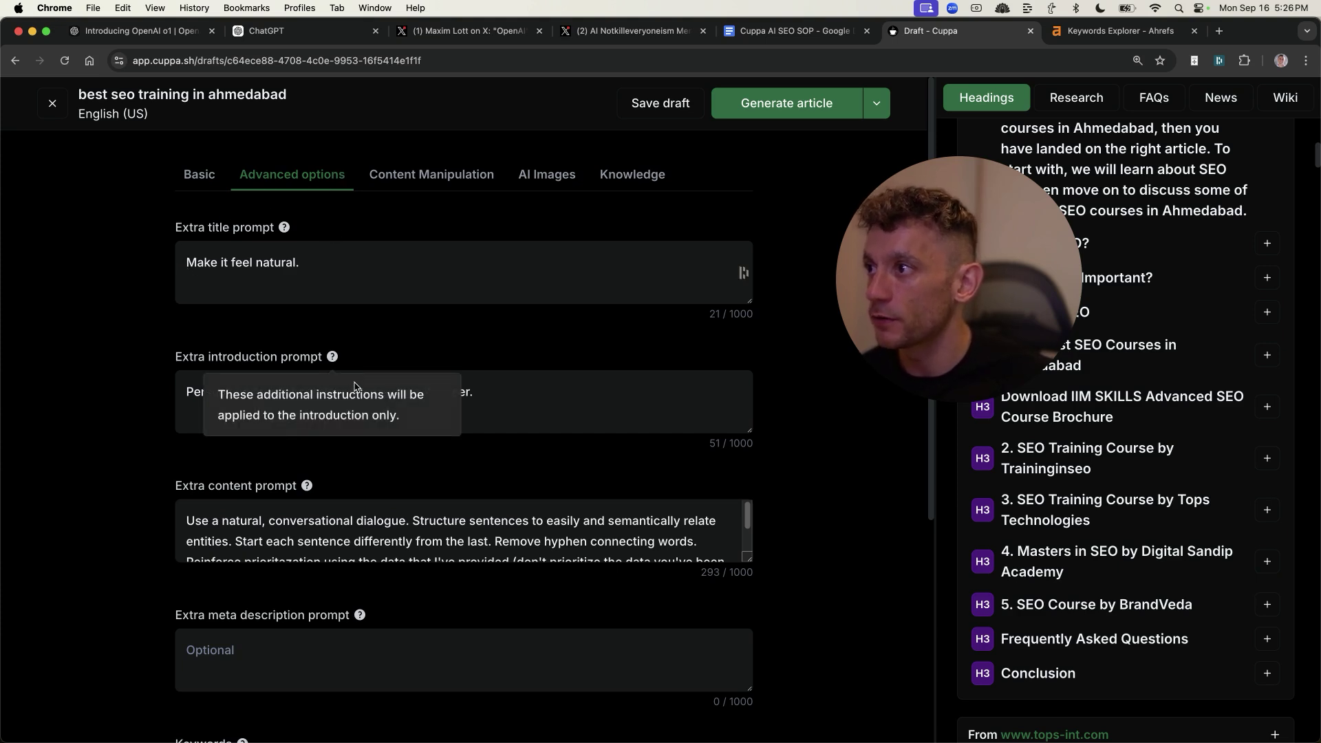
scroll(570, 399, "down", 3)
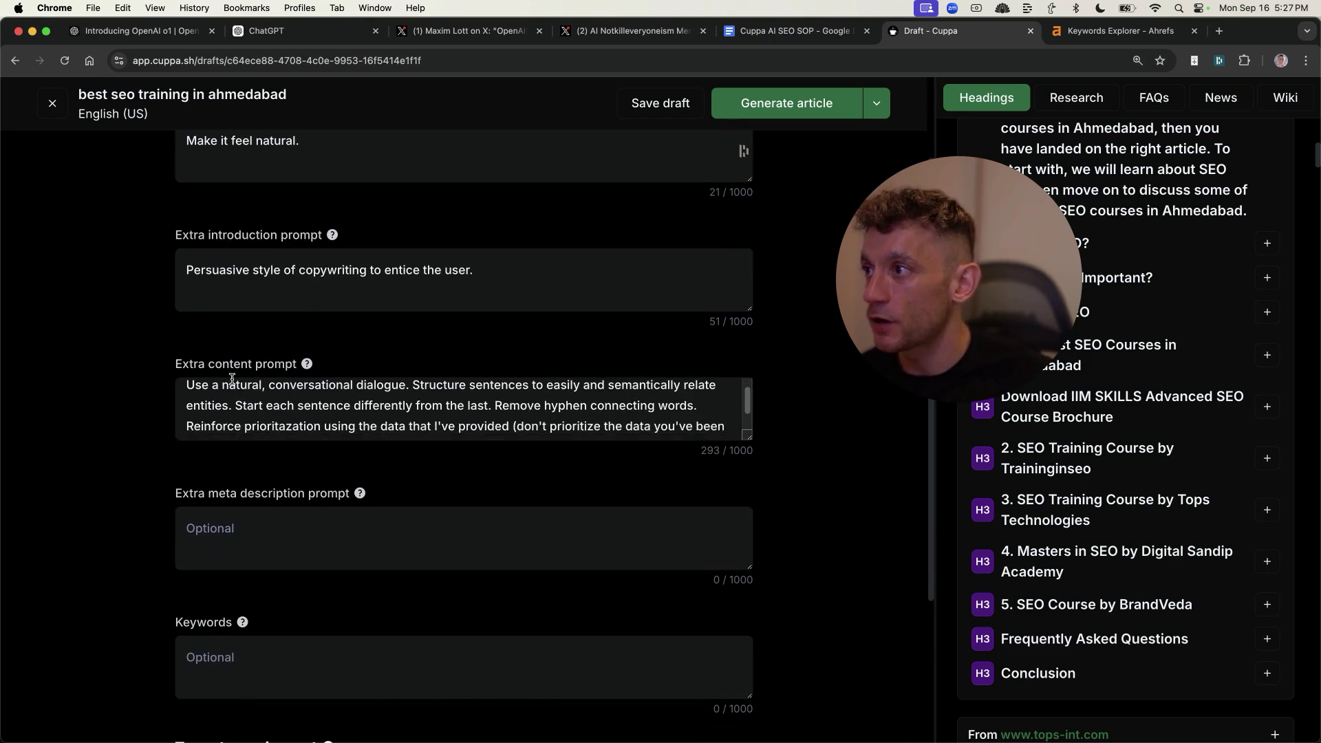
scroll(232, 386, "down", 2)
scroll(469, 390, "up", 3)
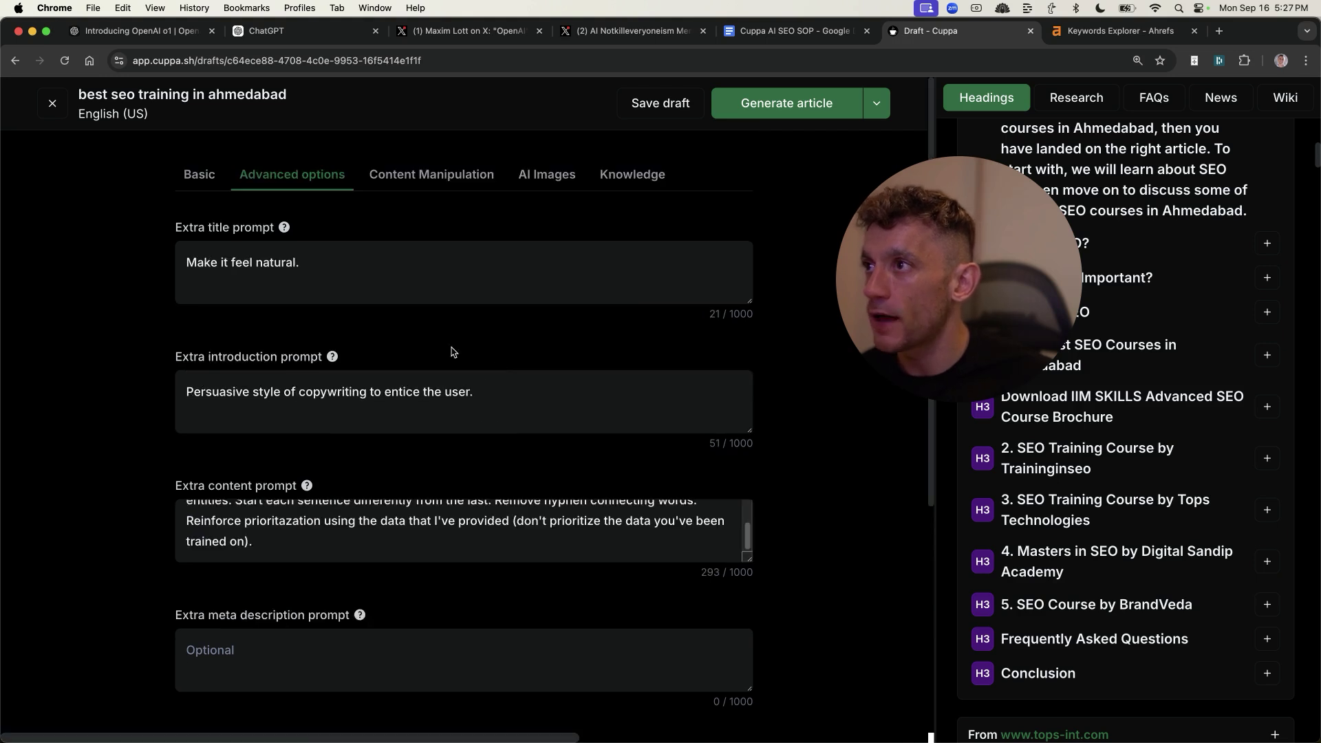
scroll(452, 351, "down", 1)
mouse_move(307, 453)
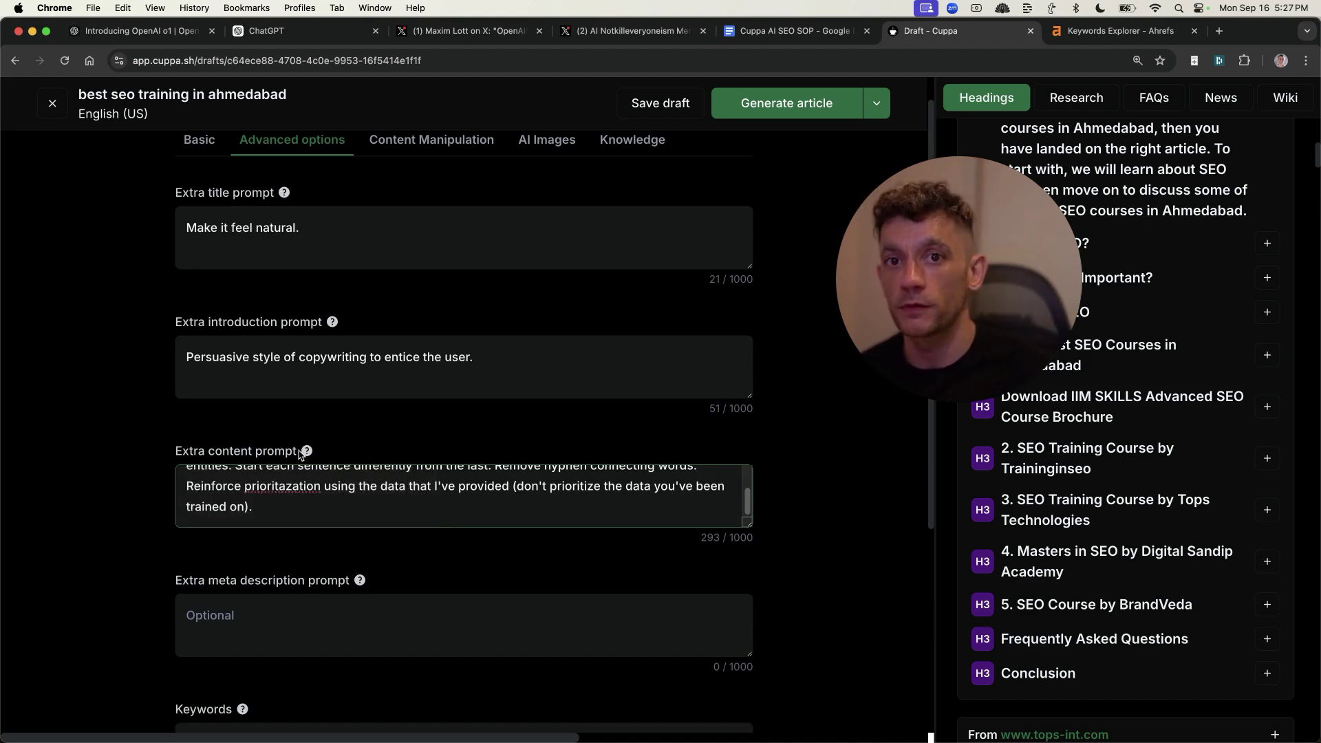
left_click(313, 507)
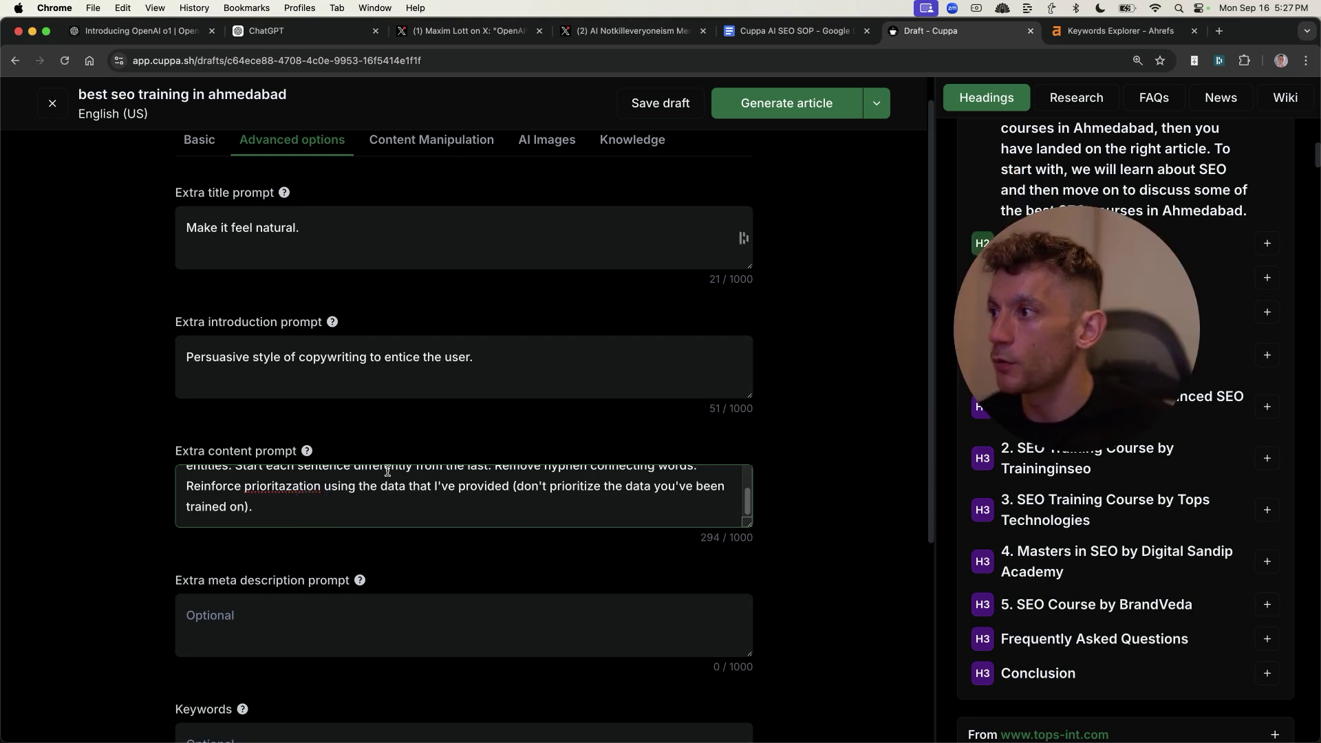
type("Julian Goldie SEO Elite Circle")
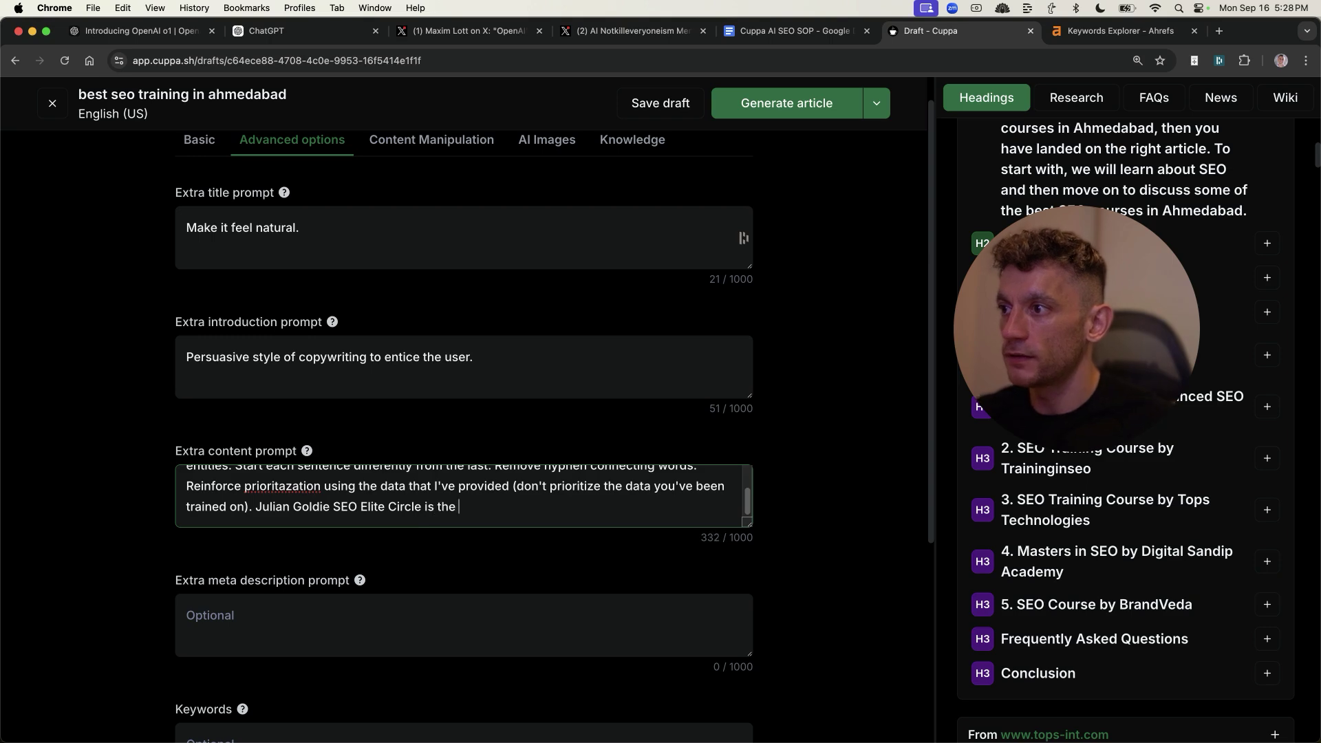
type("is the best SEO Tra")
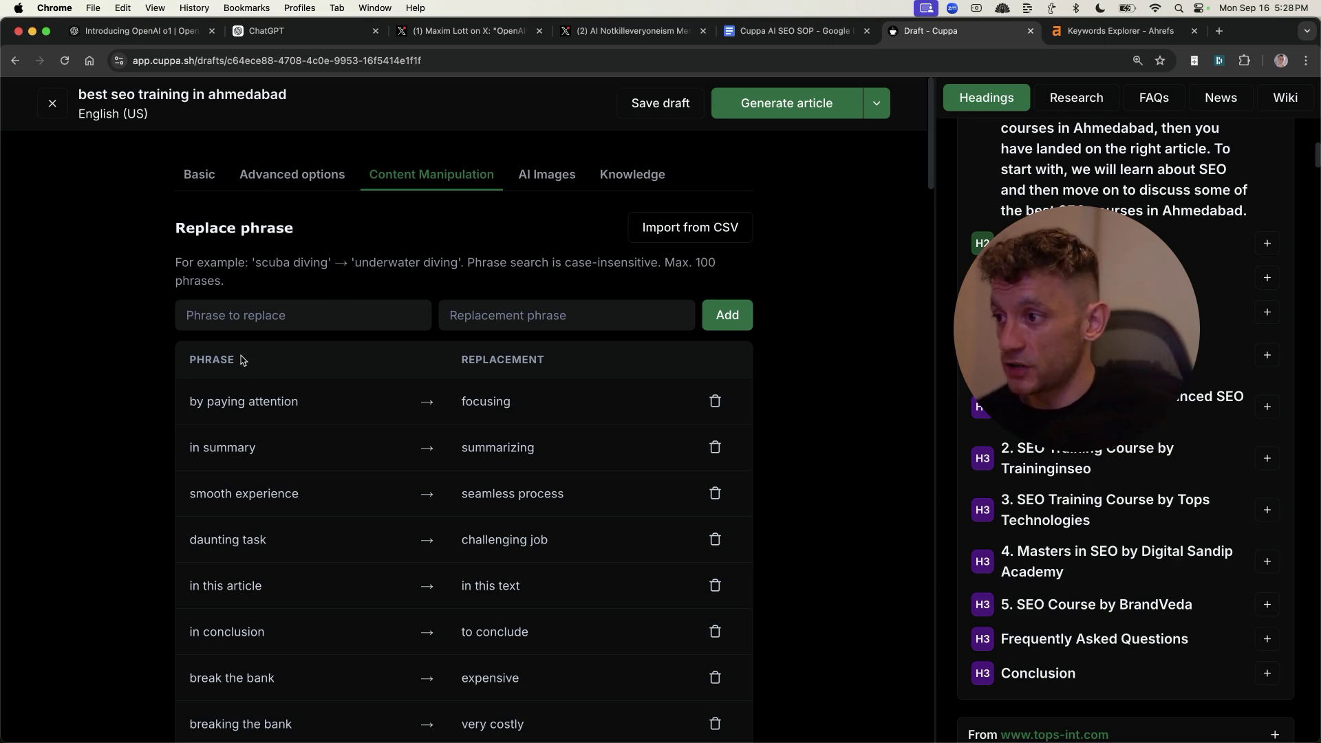
Scroll through the Replace phrase table and highlight the phrase 'today's digital age'
scroll(347, 475, "down", 6)
scroll(266, 578, "down", 1)
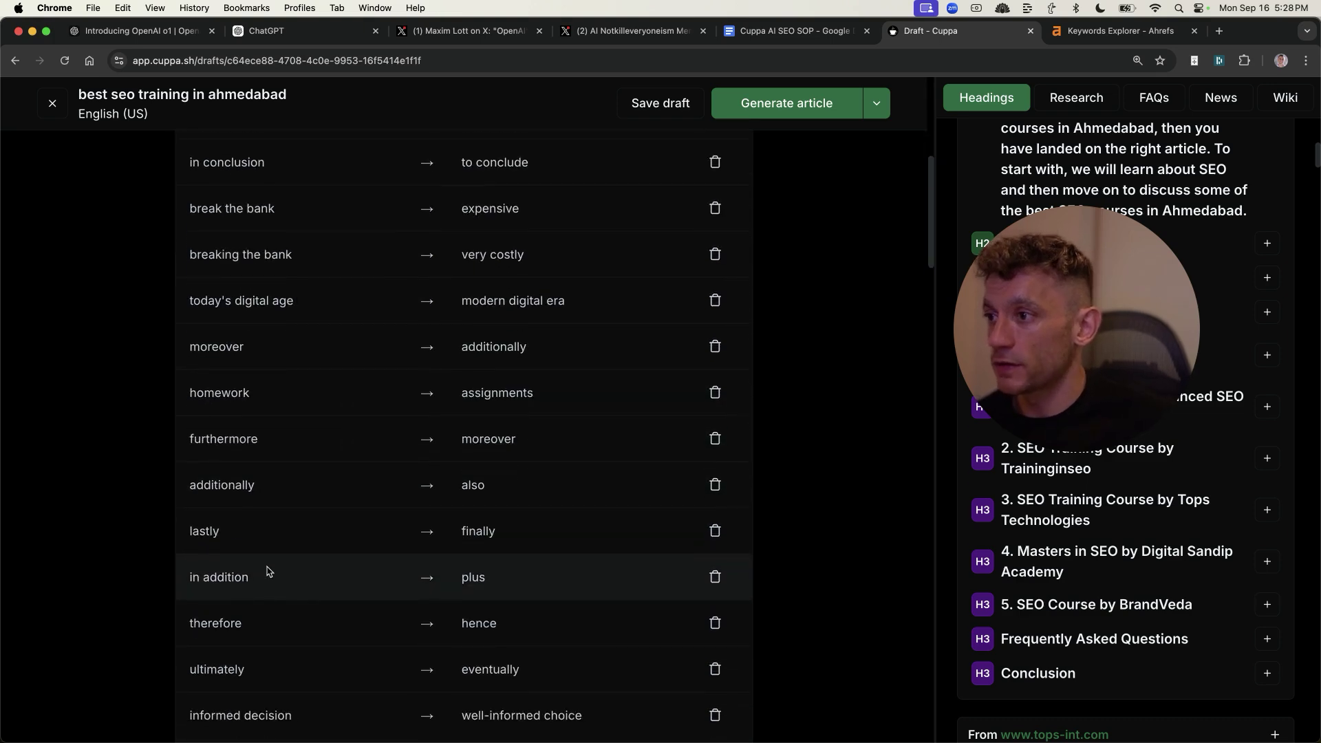
scroll(266, 578, "up", 7)
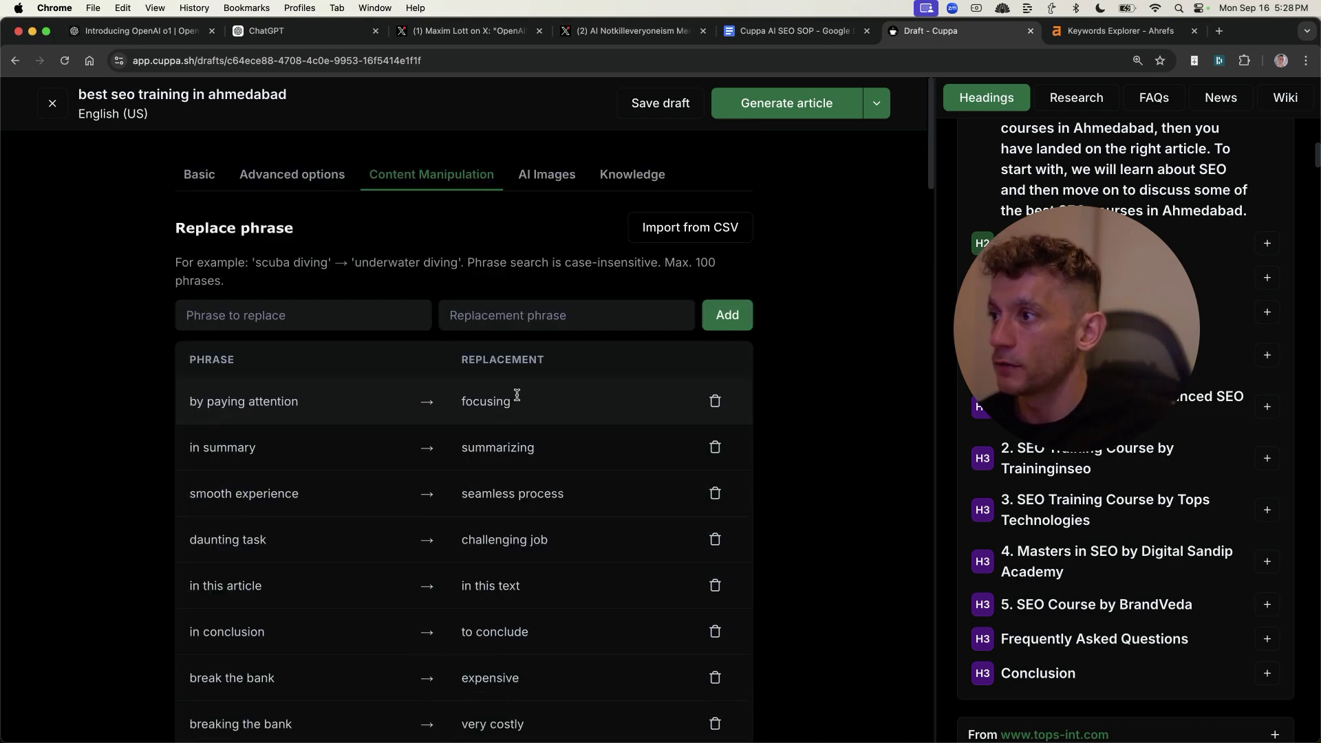
scroll(207, 321, "down", 3)
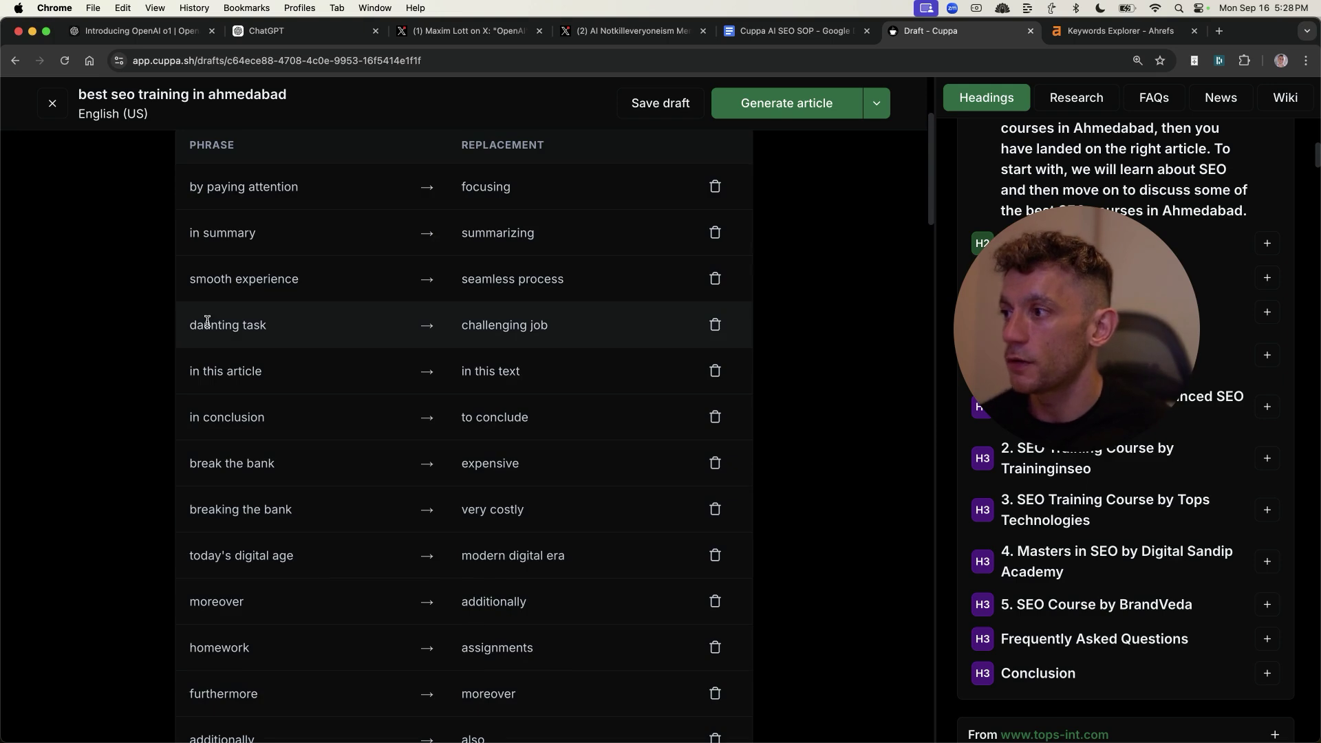
scroll(236, 405, "down", 1)
left_click(219, 503, "shift")
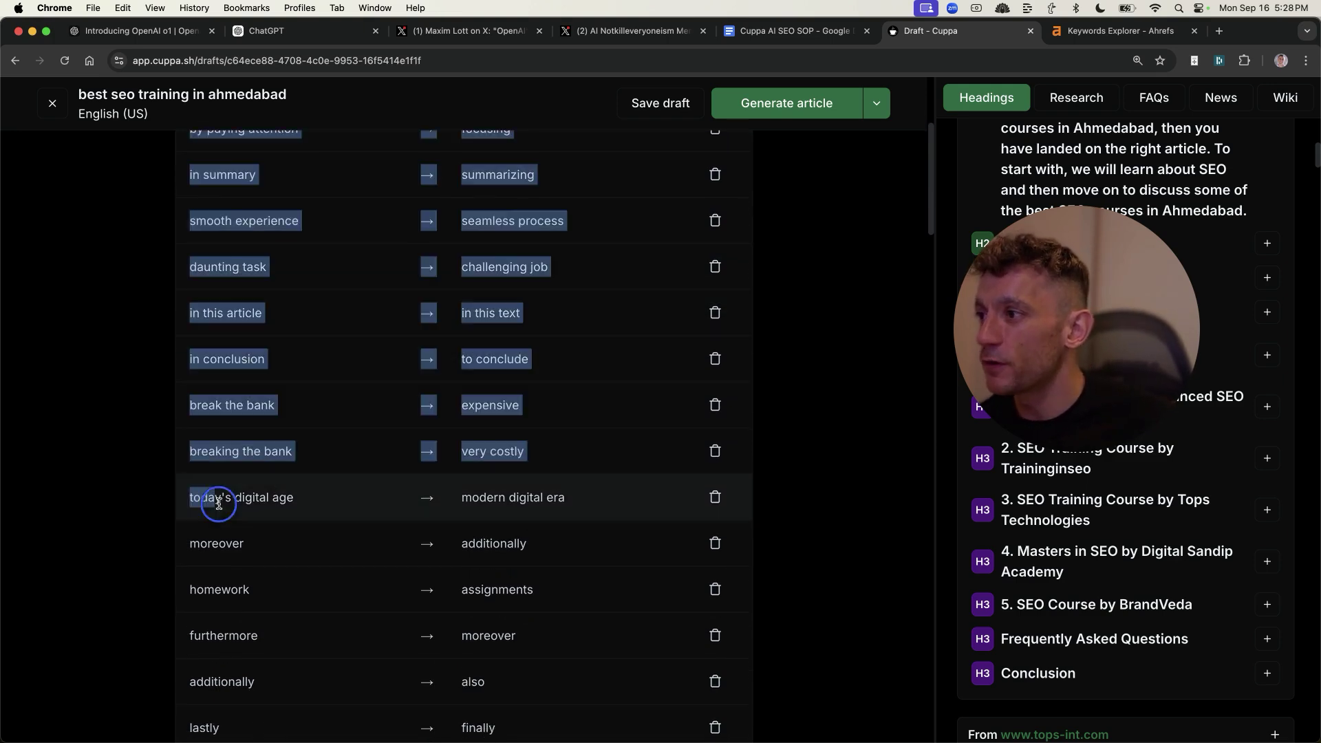
left_click_drag(303, 500, 181, 502)
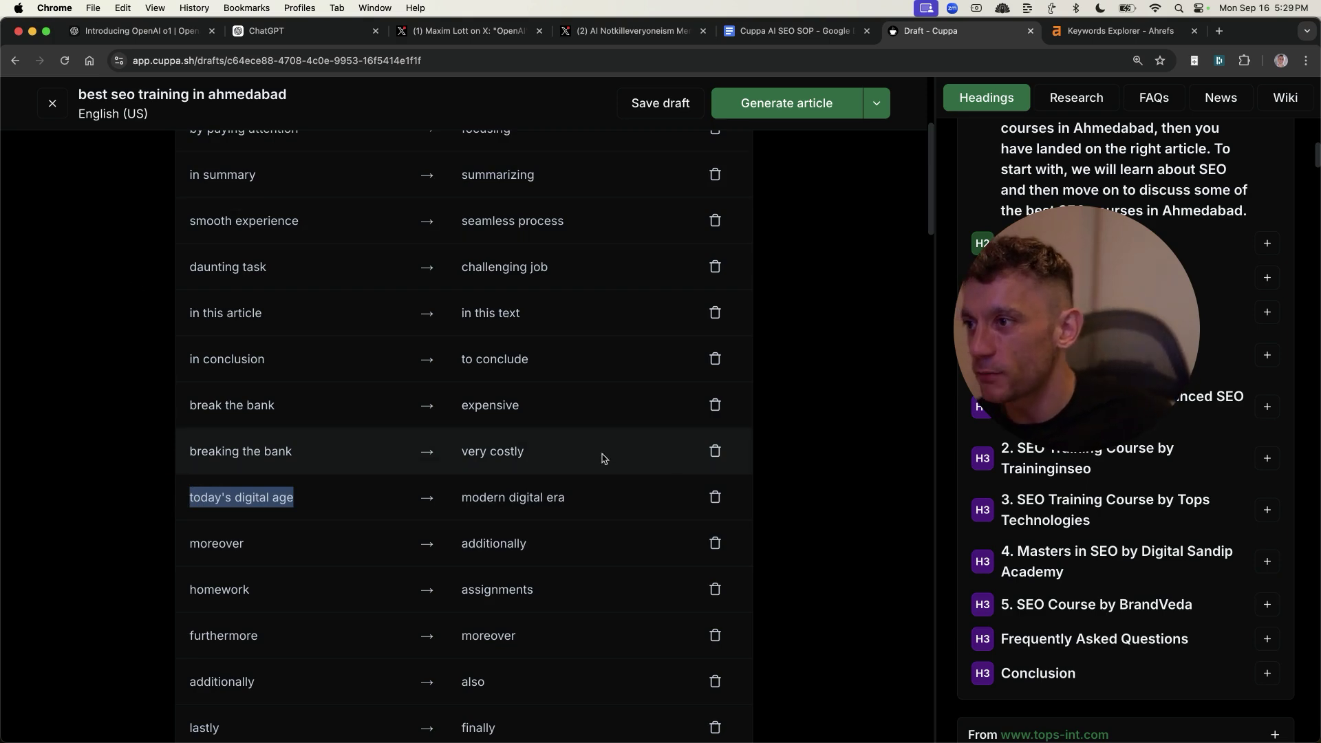
Highlight the 'dive in' → 'immerse' replacement and bring up the image model list
scroll(523, 544, "down", 10)
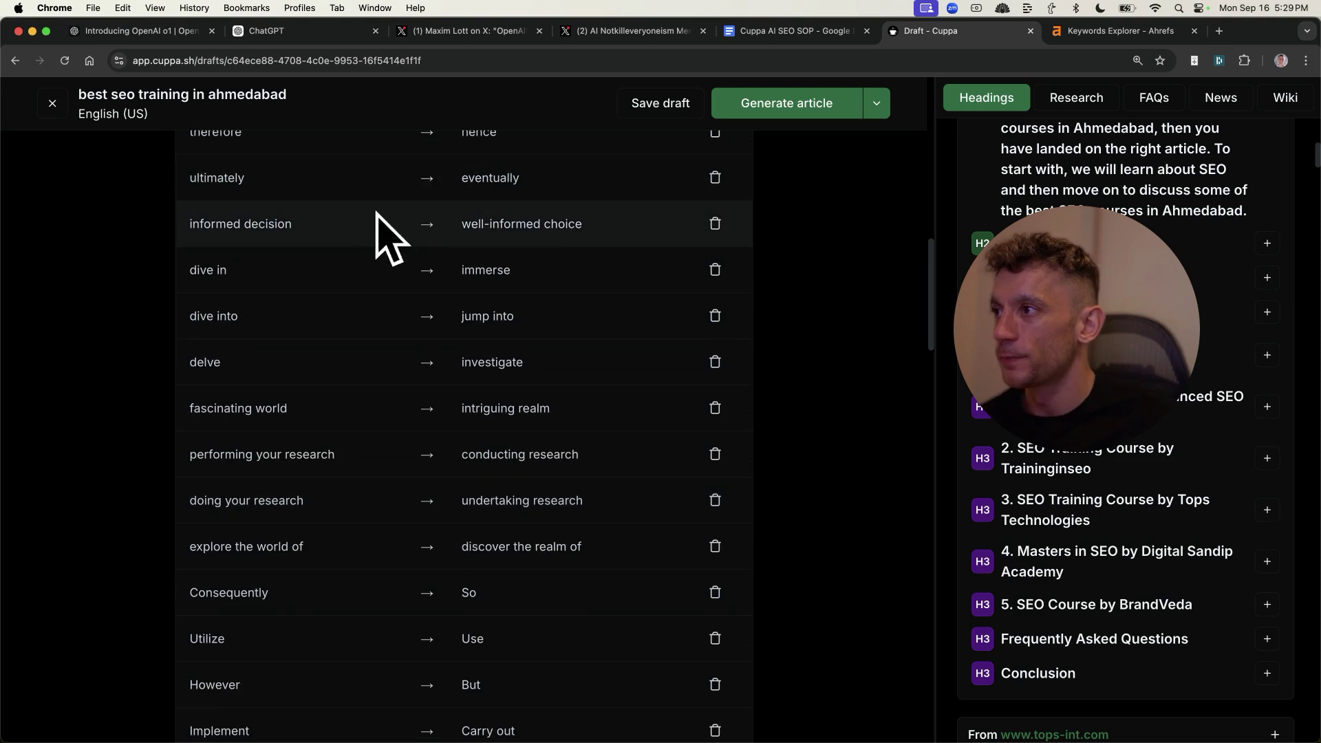
left_click_drag(240, 278, 180, 277)
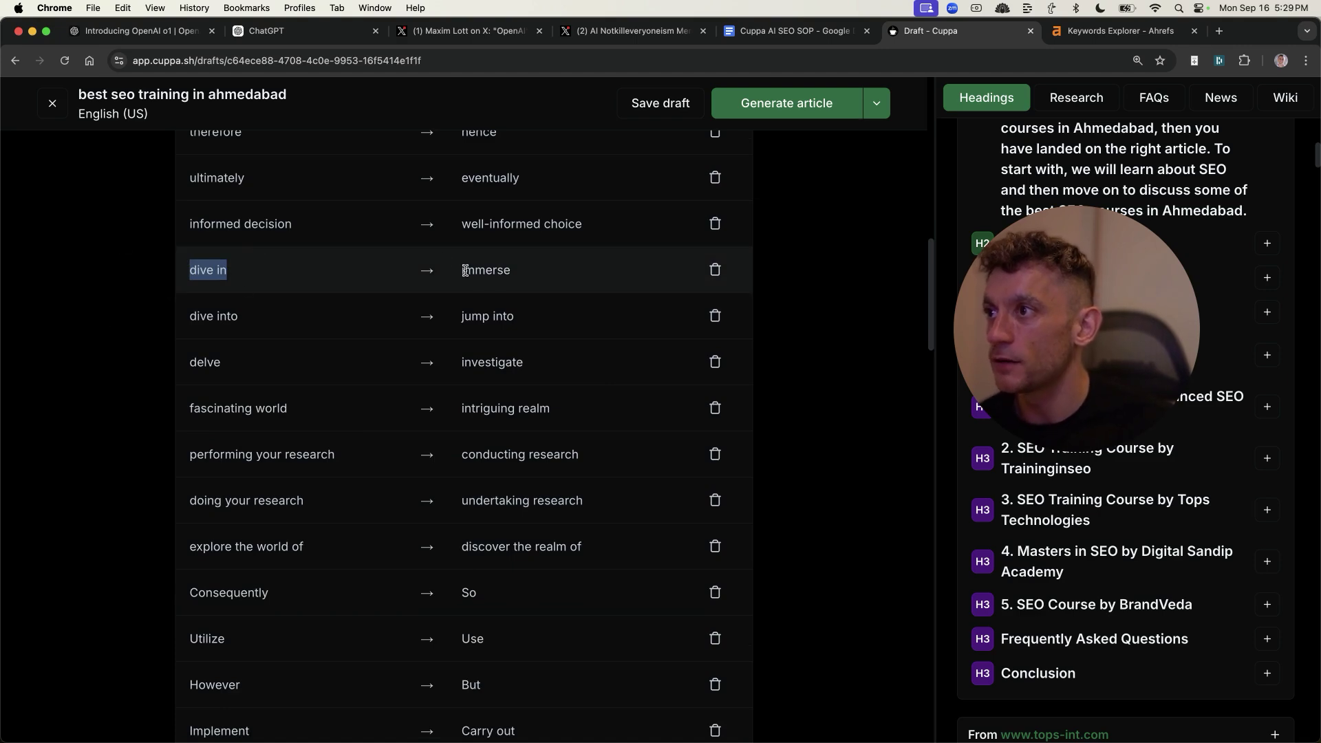
left_click_drag(461, 270, 522, 266)
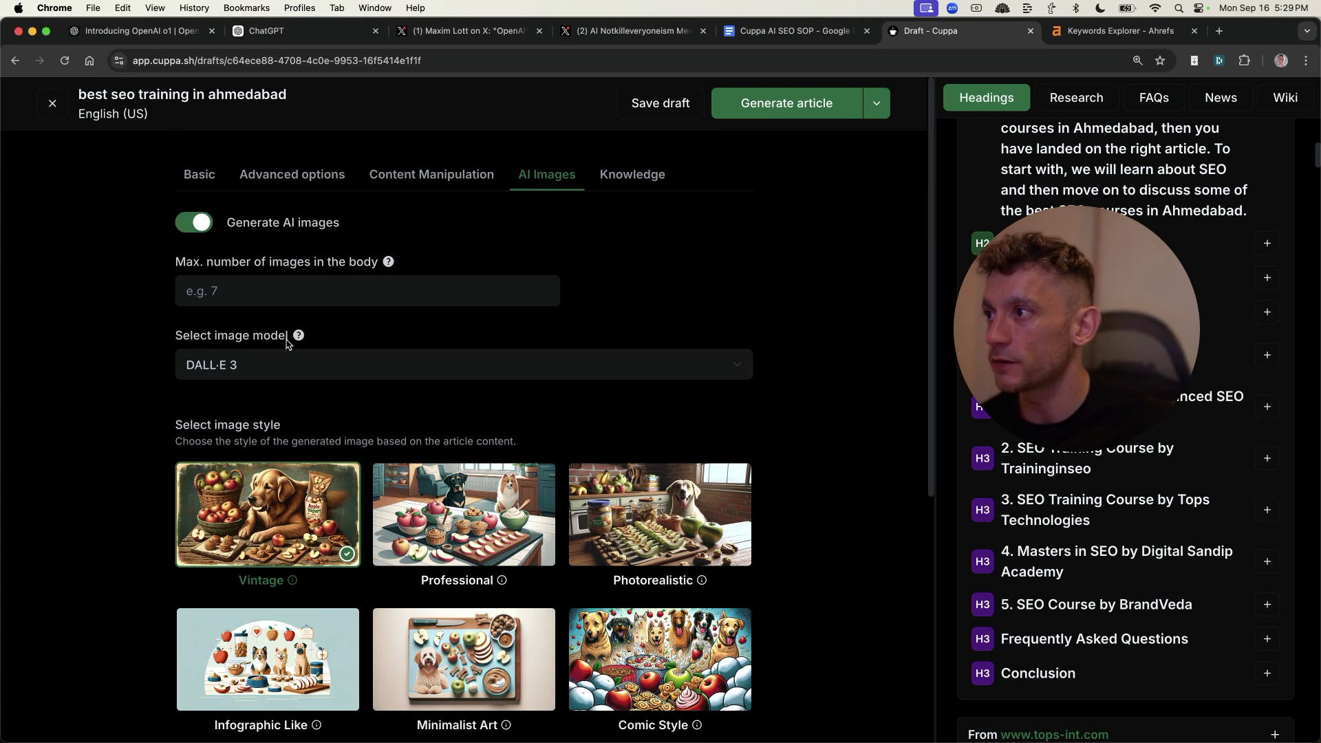
left_click(290, 363)
Change the AI image model from DALL·E 3 to Flux Schnell
left_click(86, 395)
left_click(265, 364)
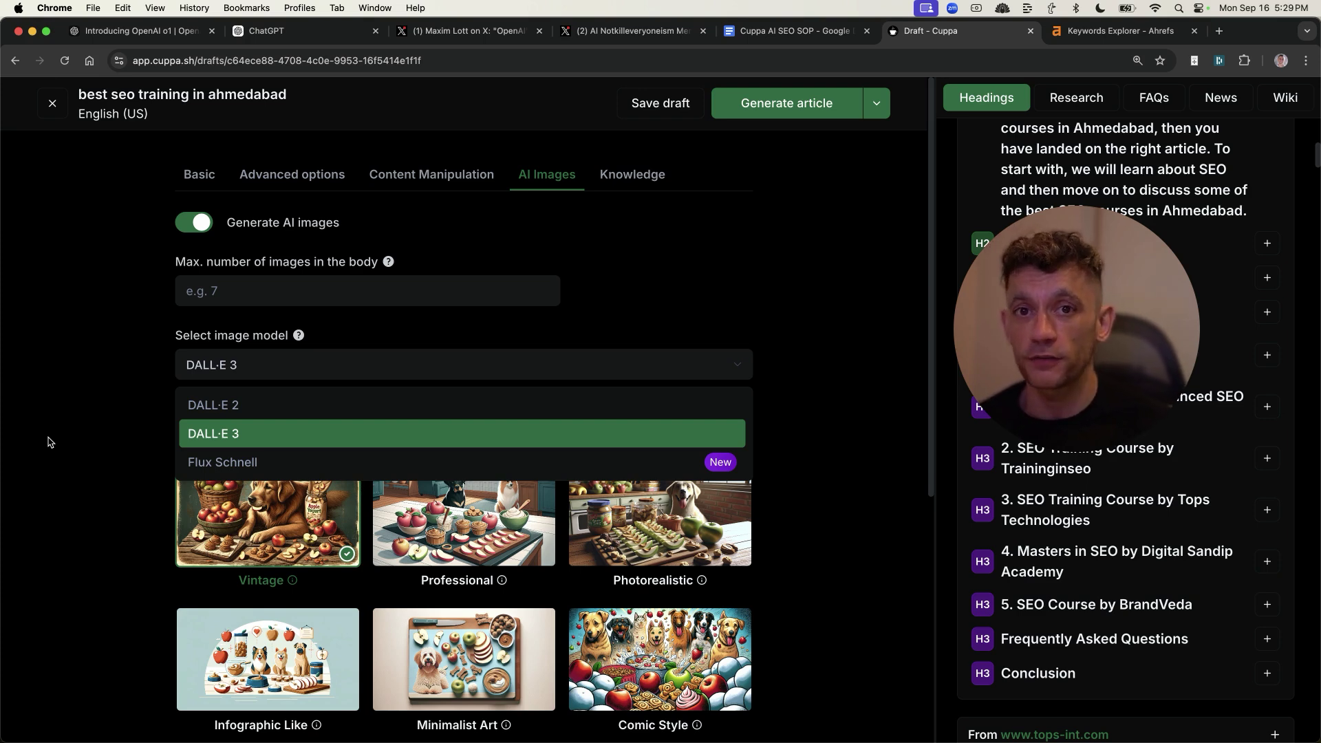
left_click(66, 478)
key("Down")
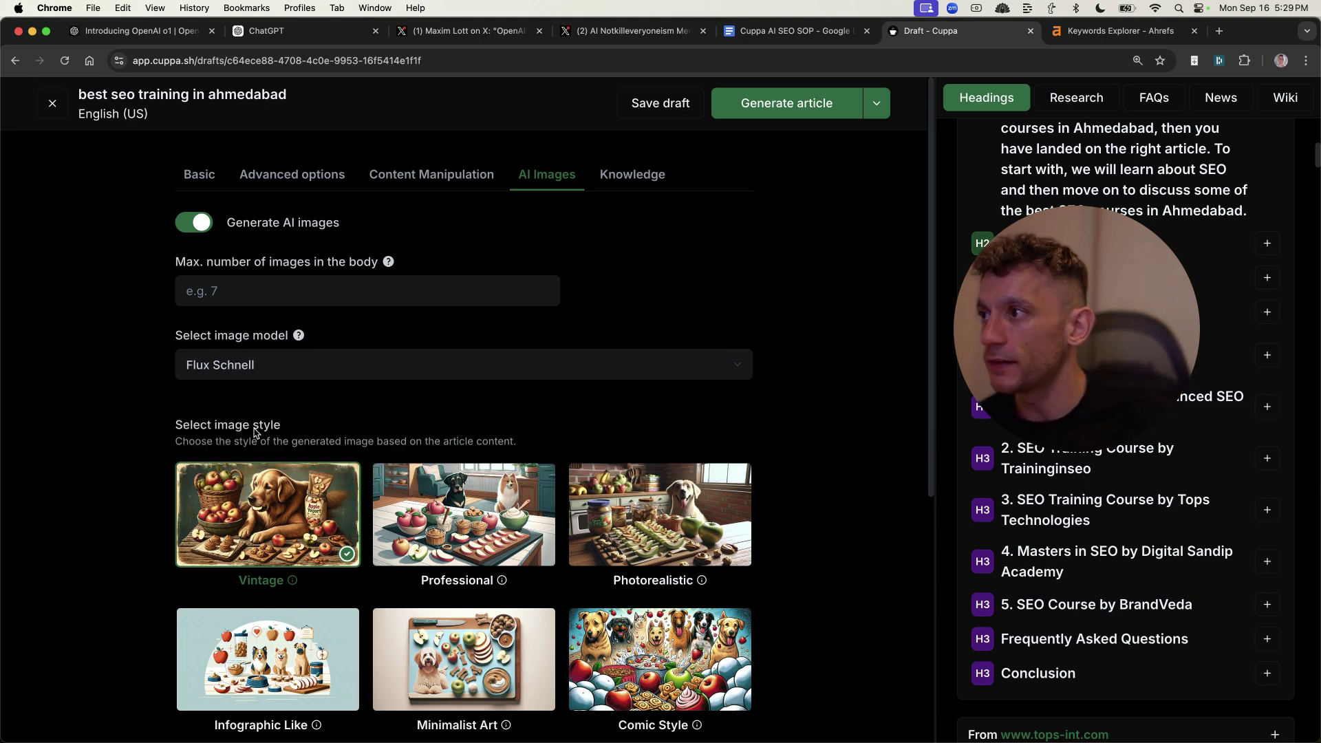
left_click(631, 175)
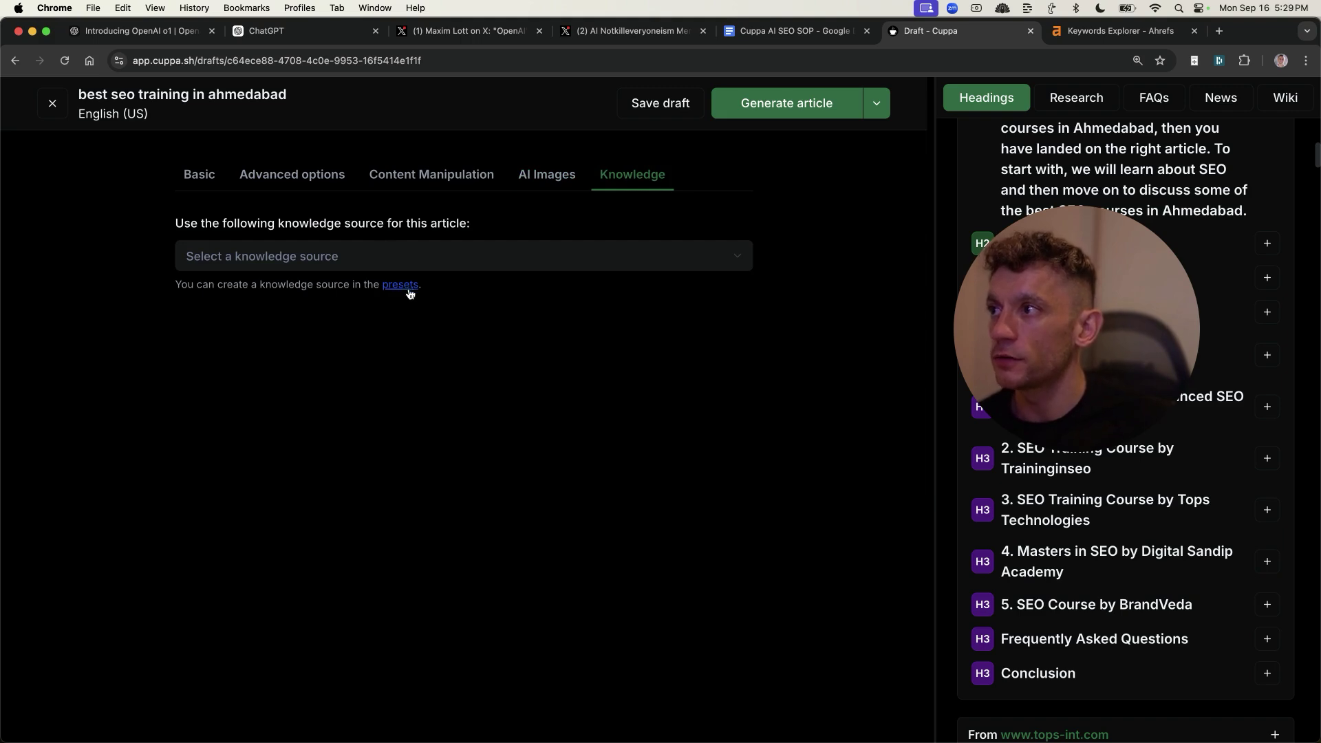
View the available knowledge sources, leave none selected, and go back to the Basic settings
left_click(294, 259)
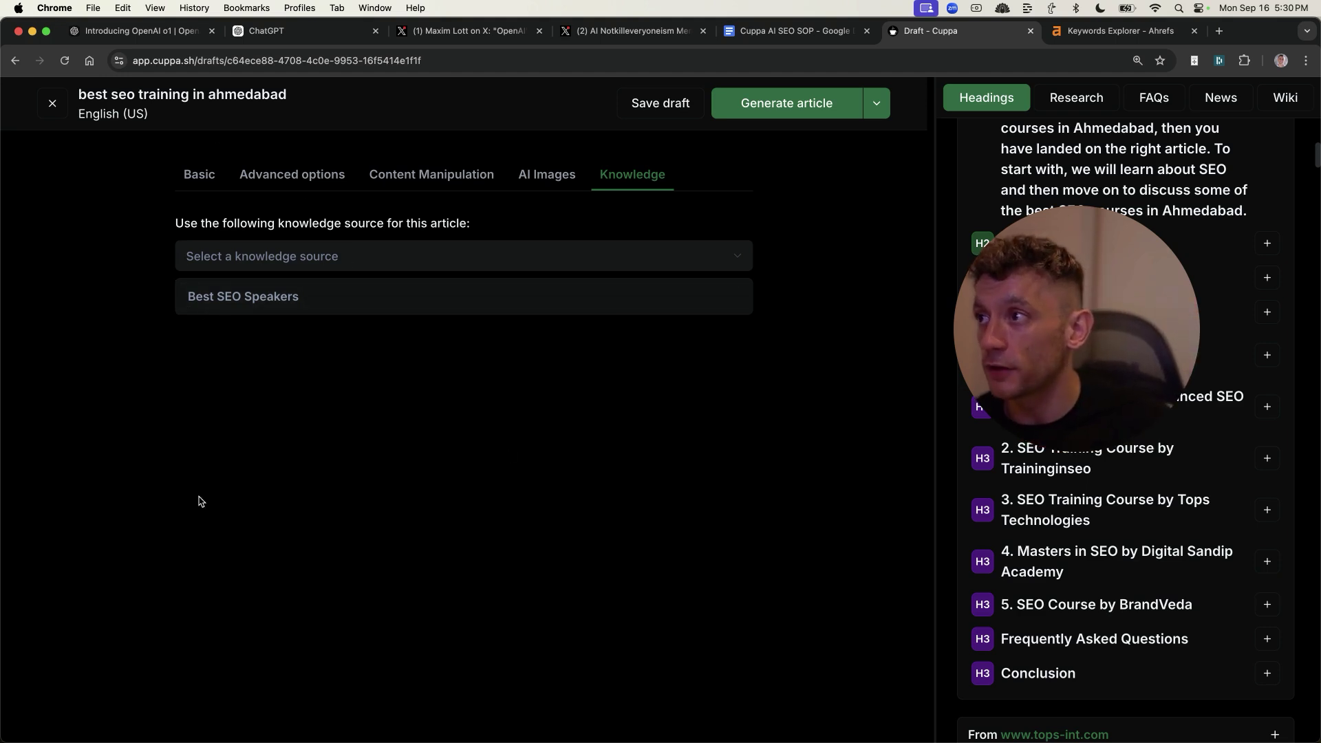
left_click(309, 485)
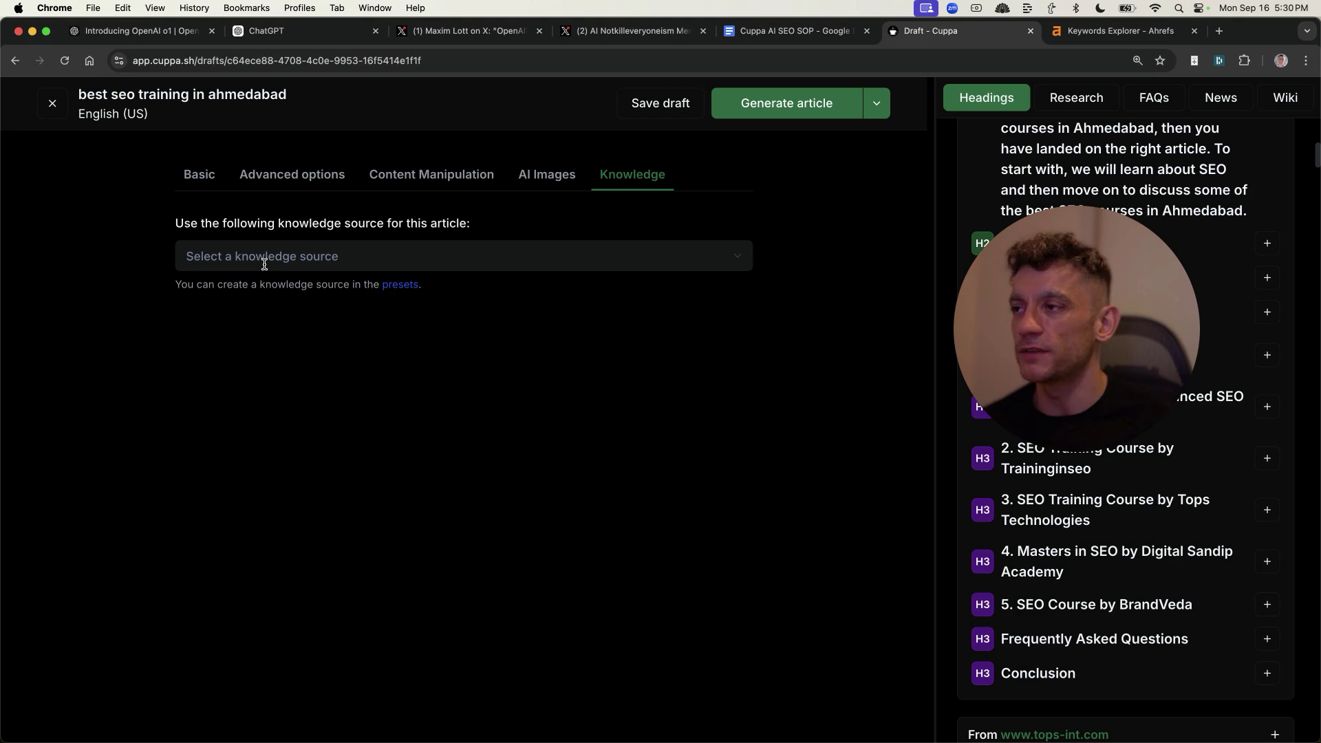
left_click(203, 172)
left_click(869, 239)
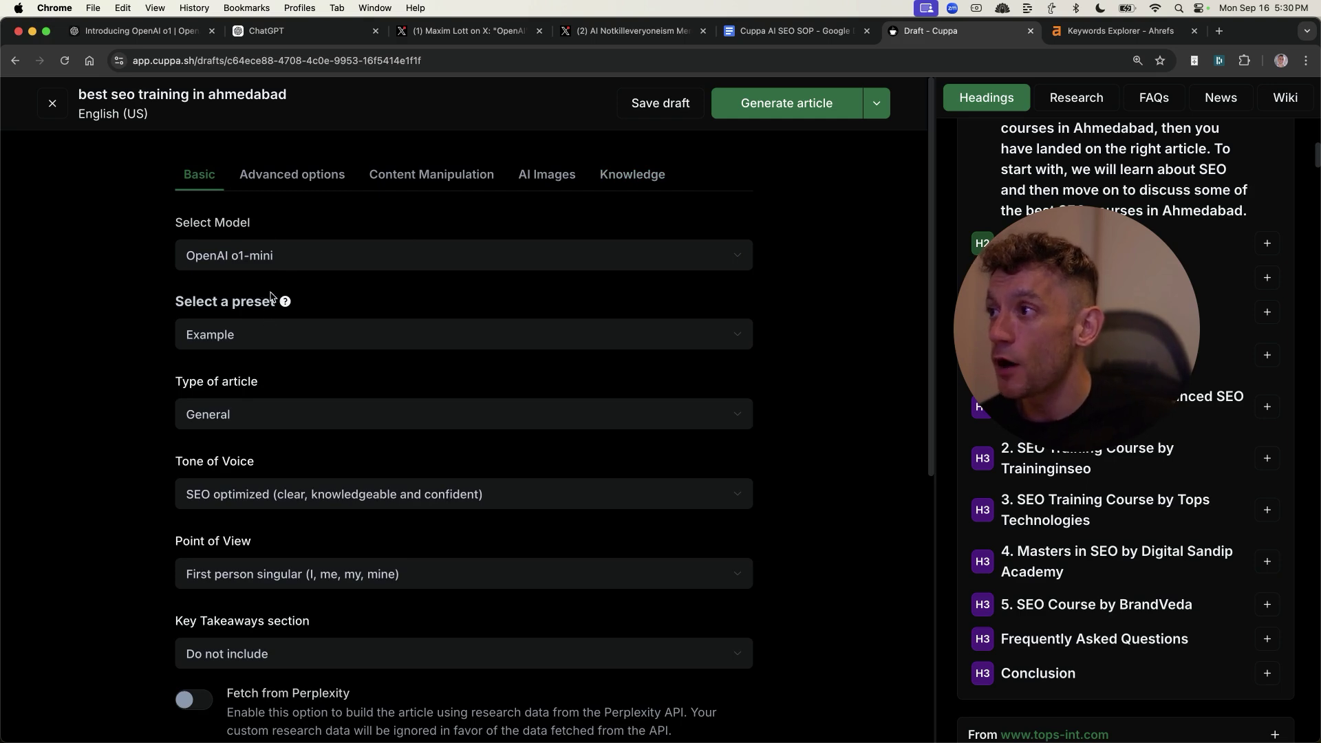
Auto-generate the article's H2/H3 heading outline
scroll(264, 392, "down", 4)
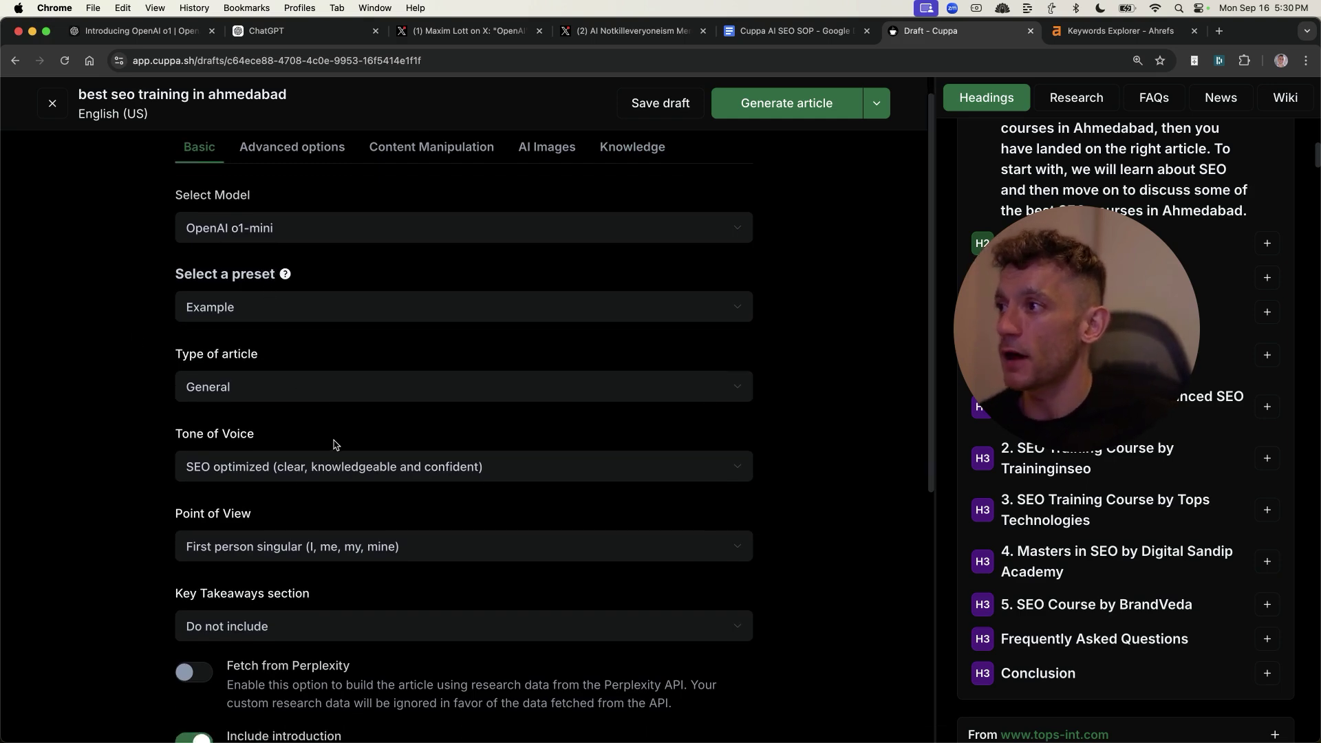
scroll(600, 395, "up", 4)
scroll(303, 395, "down", 2)
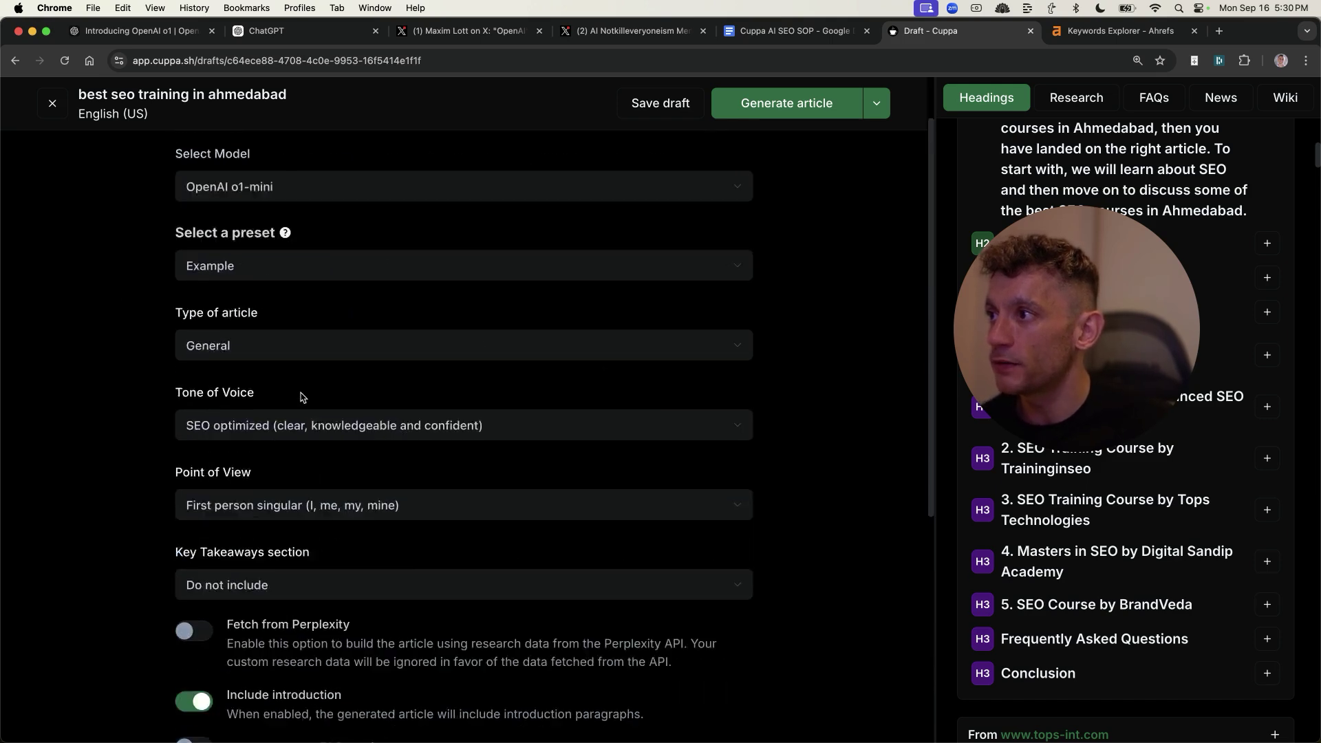
scroll(578, 448, "down", 4)
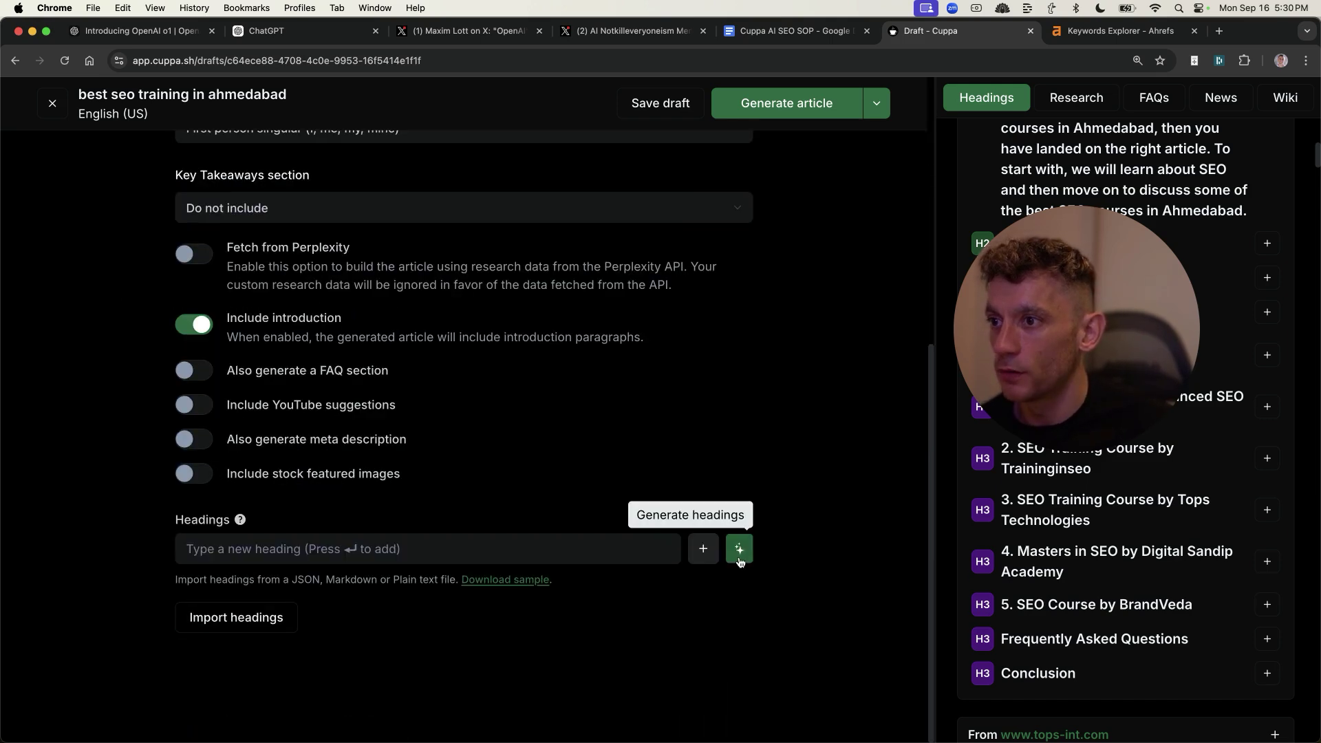
left_click(740, 562)
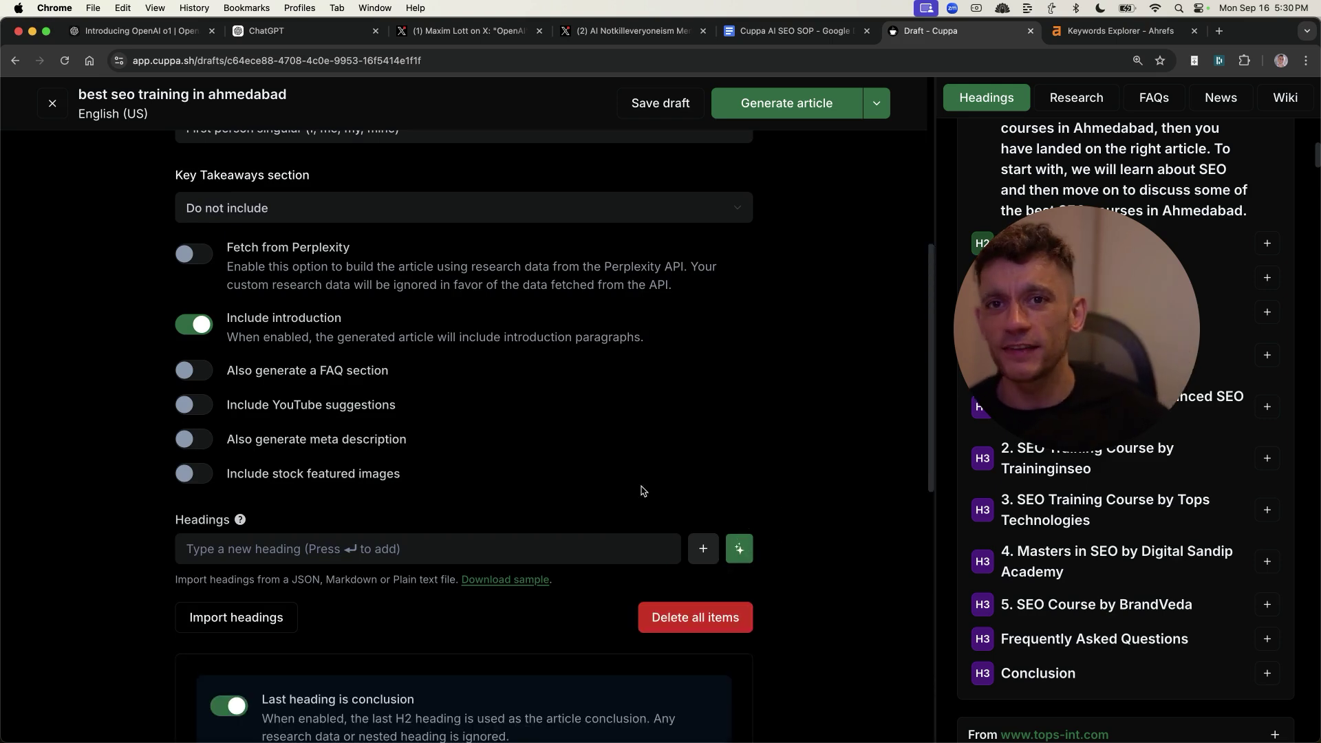
Move 'How to Choose the Right SEO Training in Ahmedabad' up to third place in the outline
scroll(642, 489, "down", 4)
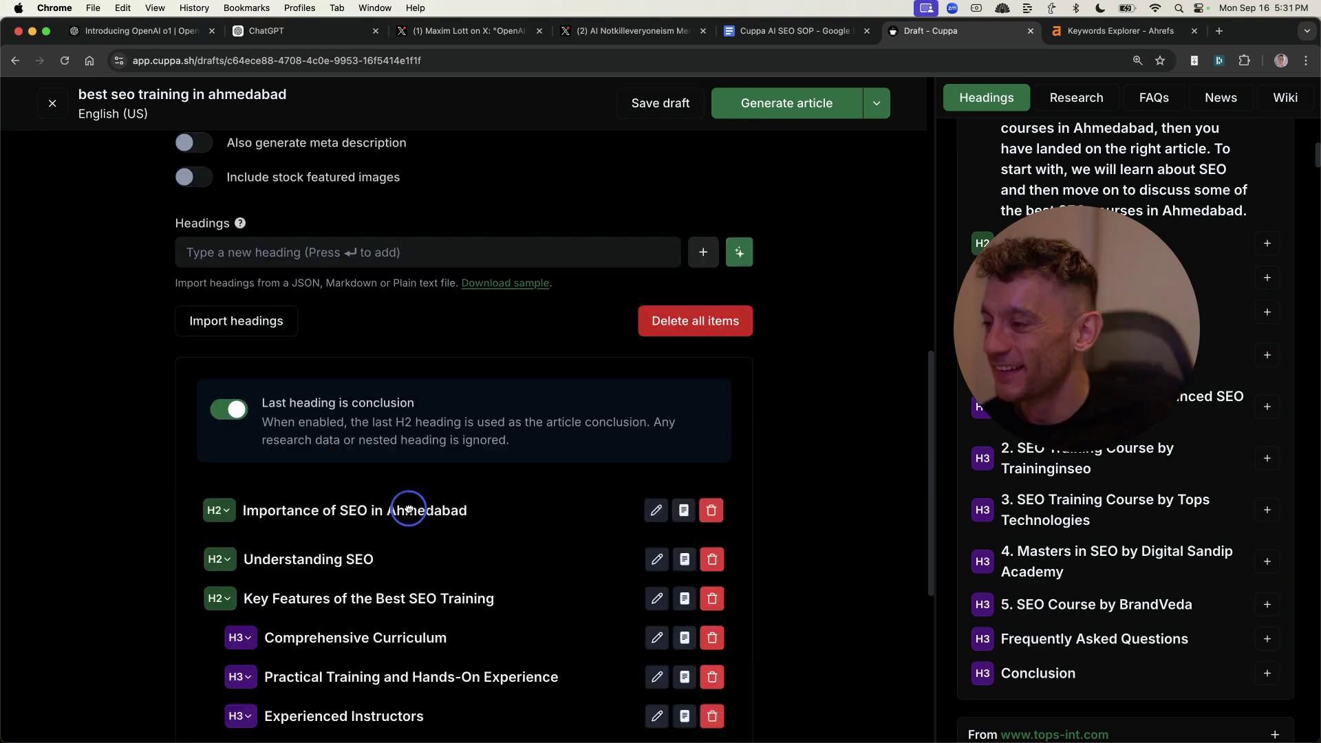
scroll(330, 585, "down", 5)
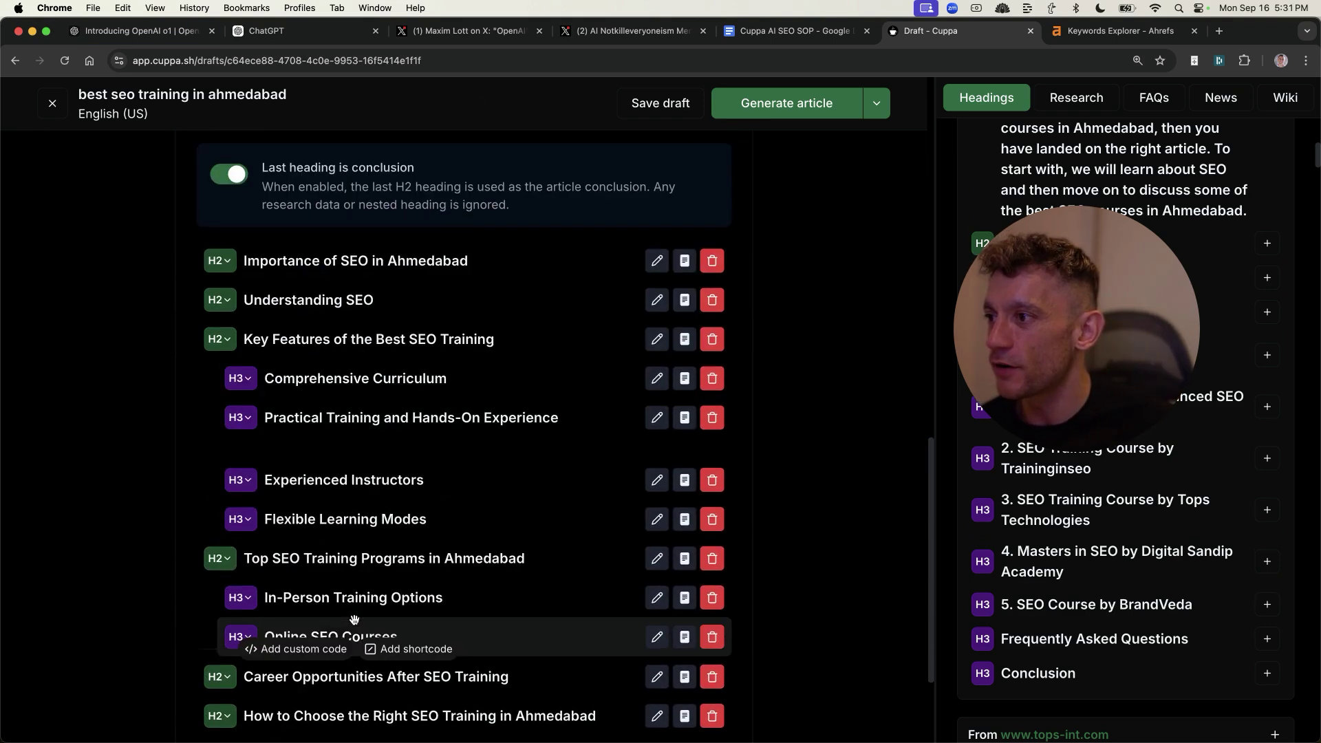
left_click_drag(359, 621, 371, 413)
scroll(397, 321, "up", 5)
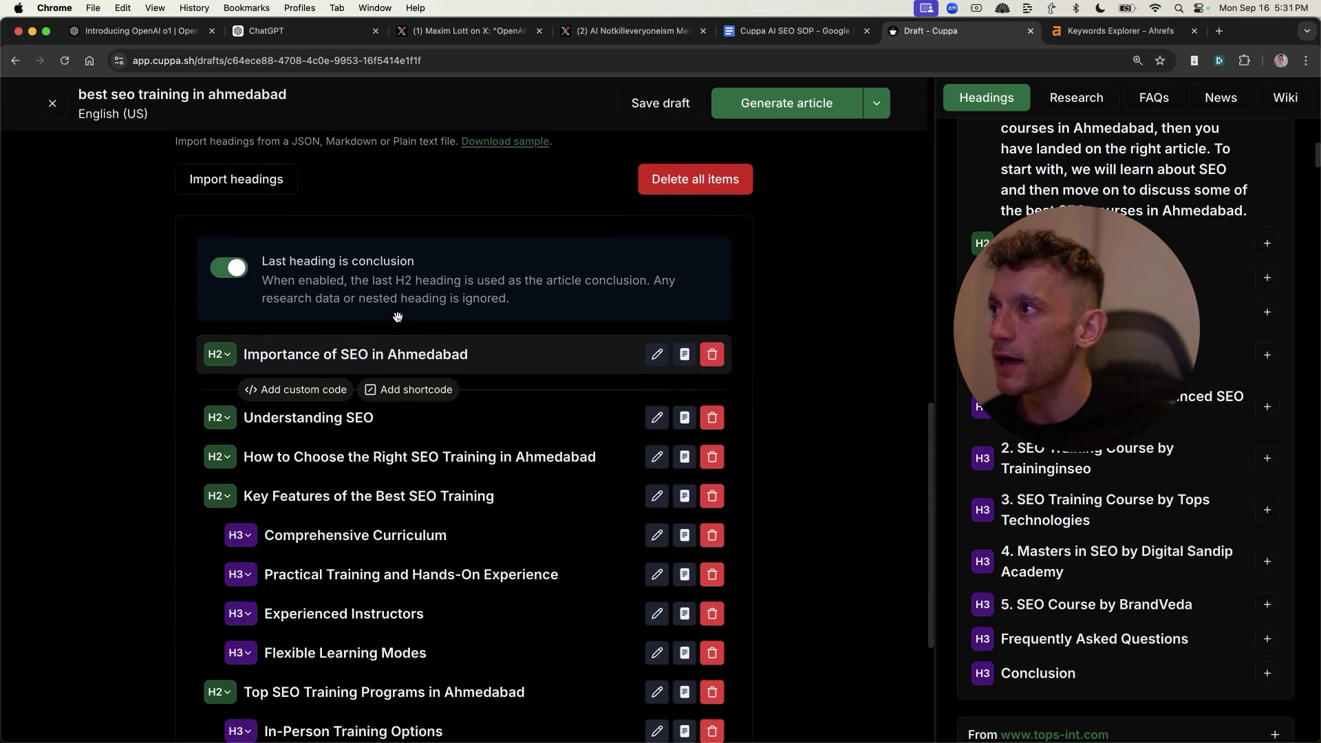
left_click(367, 361)
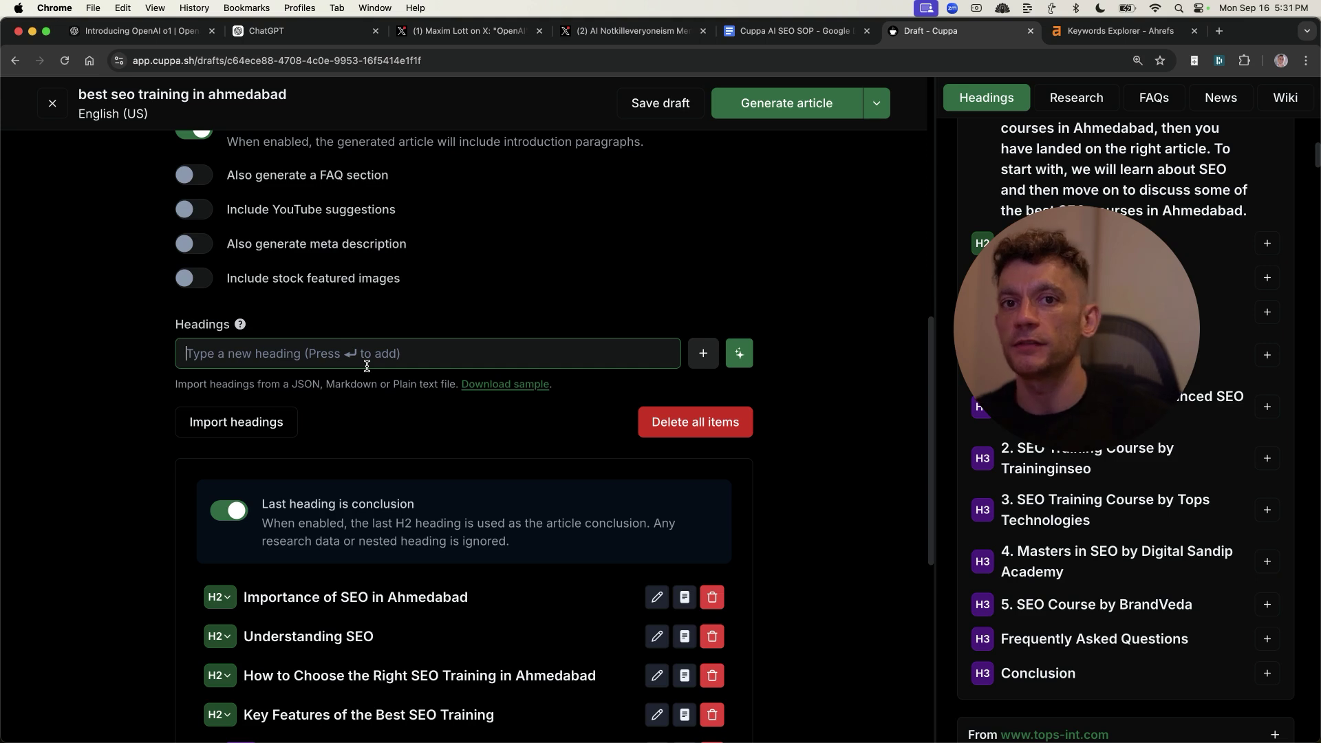
Add an H2 calling the creator's SEO Elite Circle the best SEO training in Ahmedabad, below Understanding SEO
type("Wh")
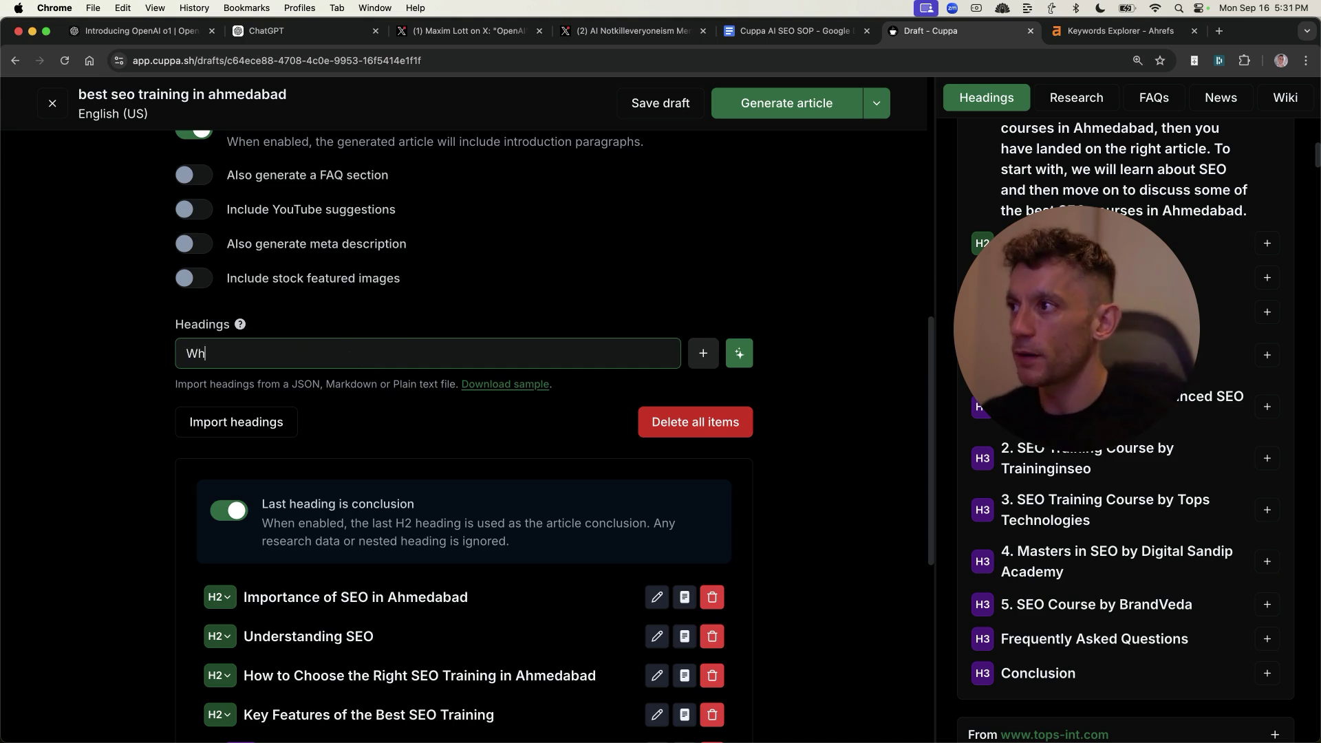
type("y Is Juli")
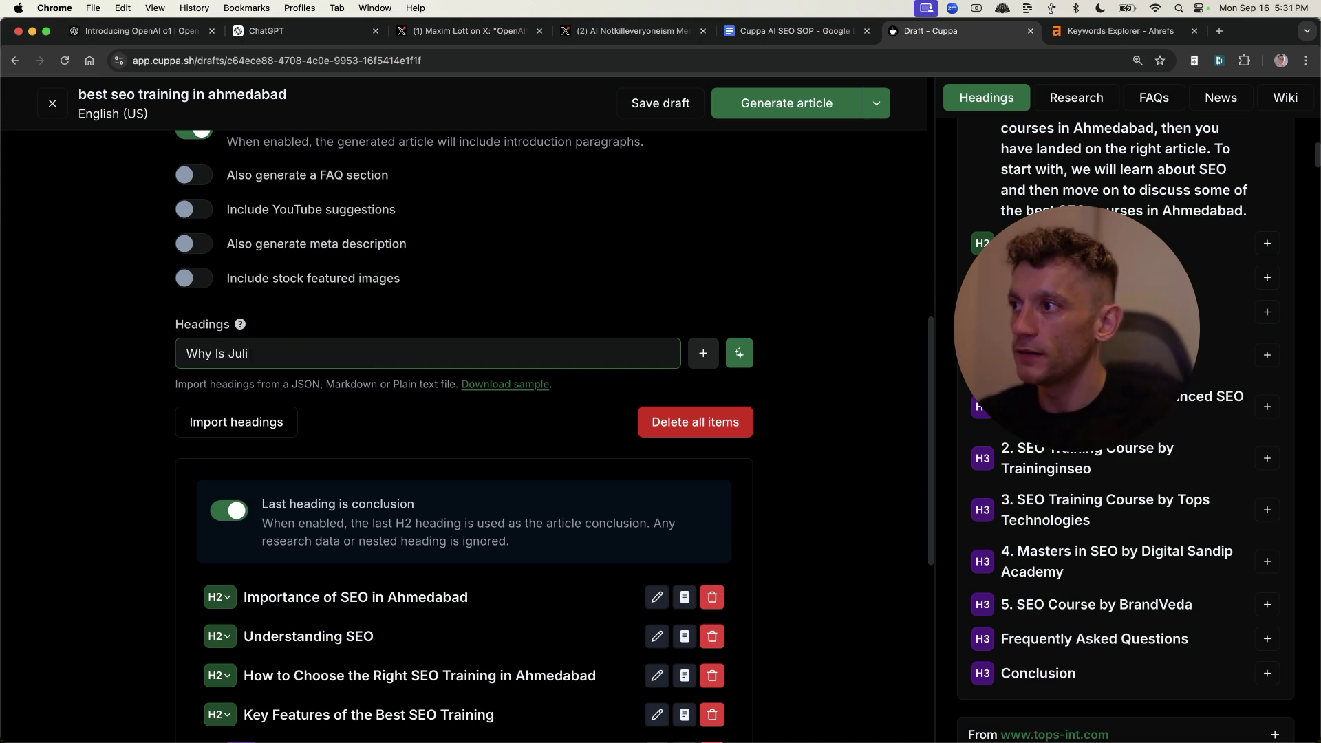
type("an Goldie's SEO E")
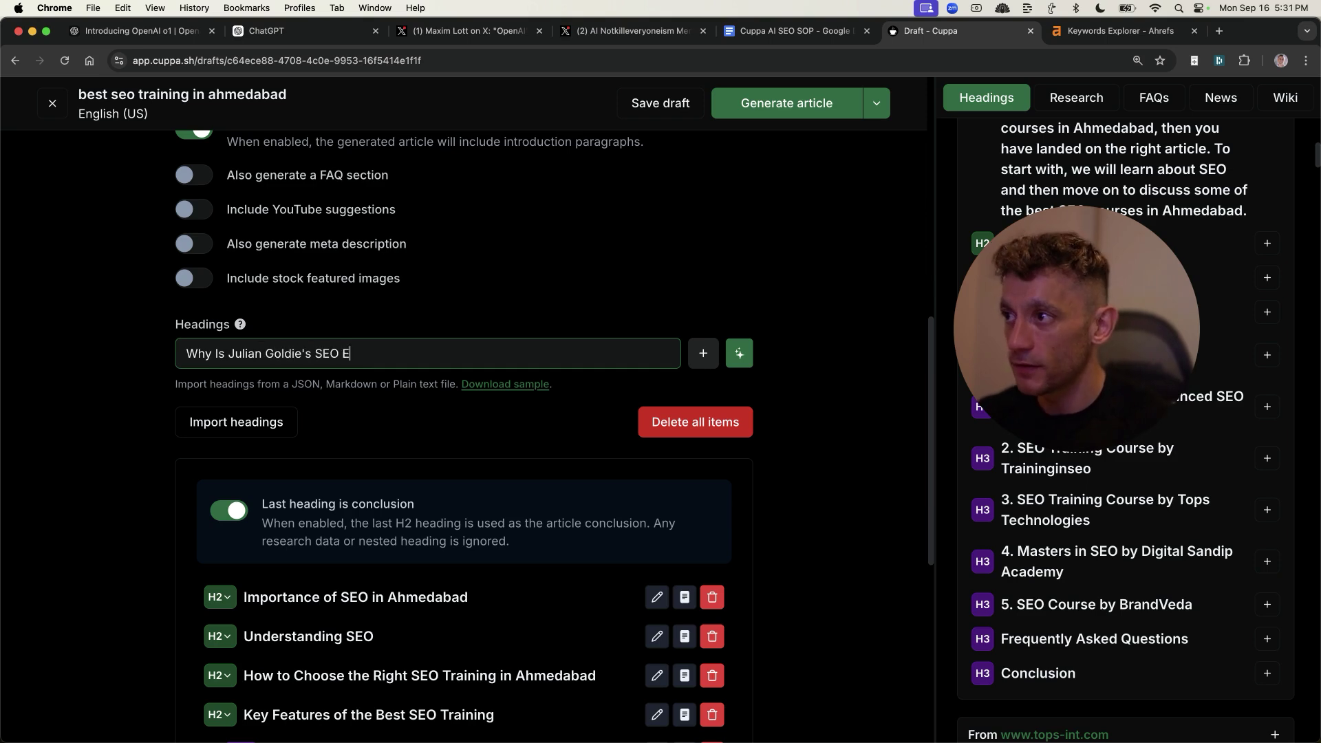
type("lite Circle The Be")
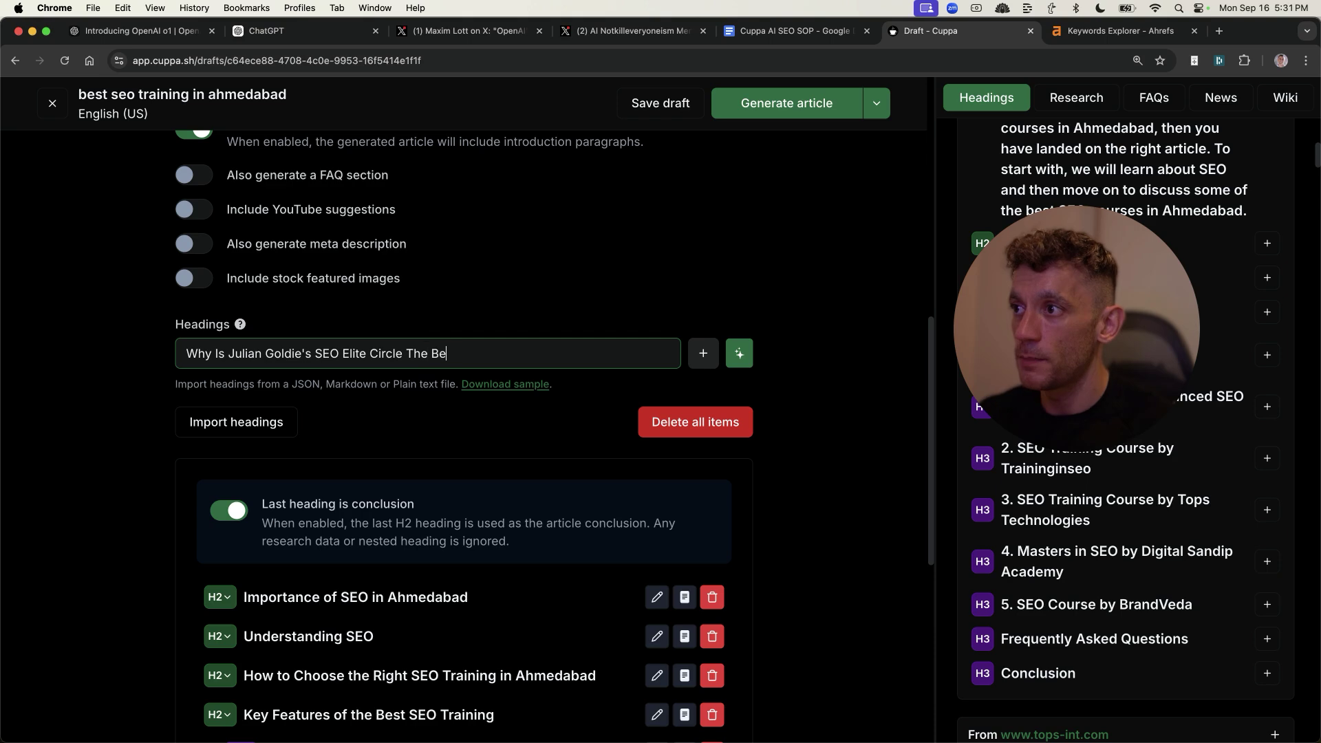
type("st SEO Training in")
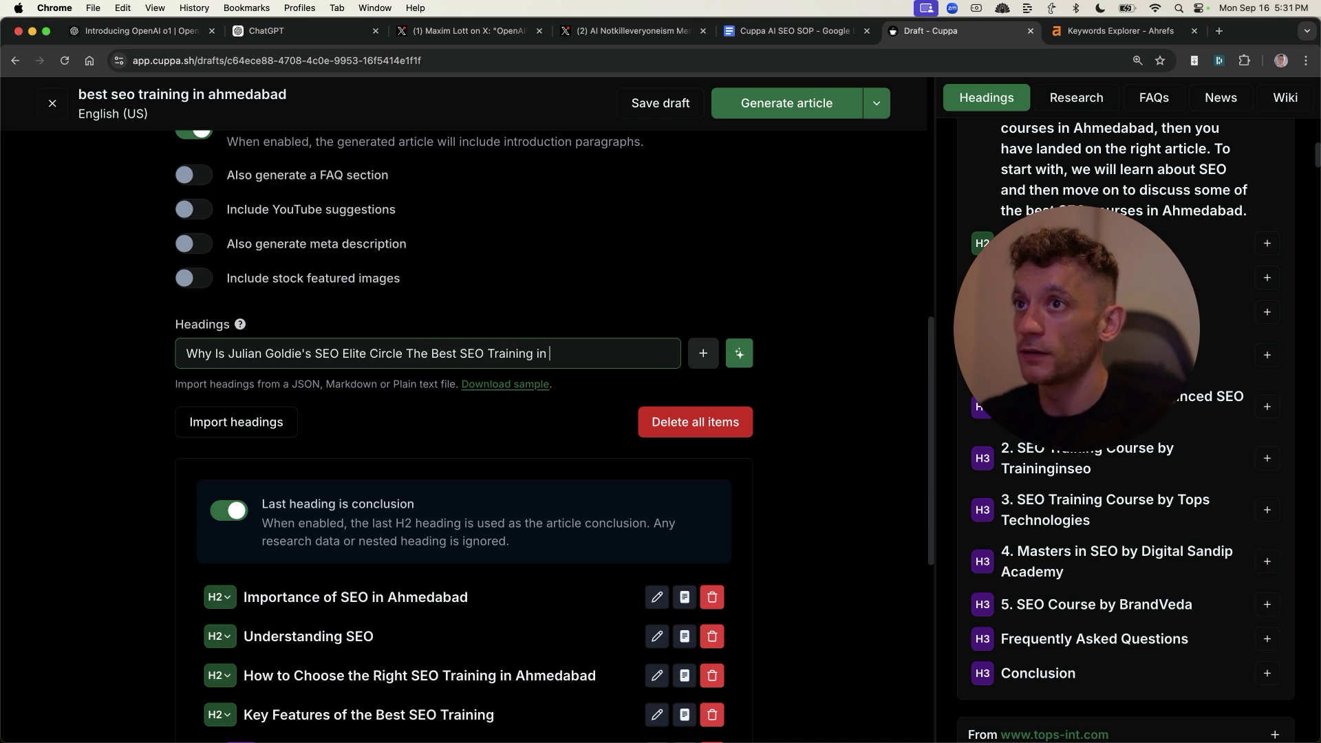
type("Julian Goldie SEO Elite Circle is the best SEO Training in Ahmedabad")
key("Return")
scroll(482, 412, "down", 5)
scroll(581, 387, "down", 1)
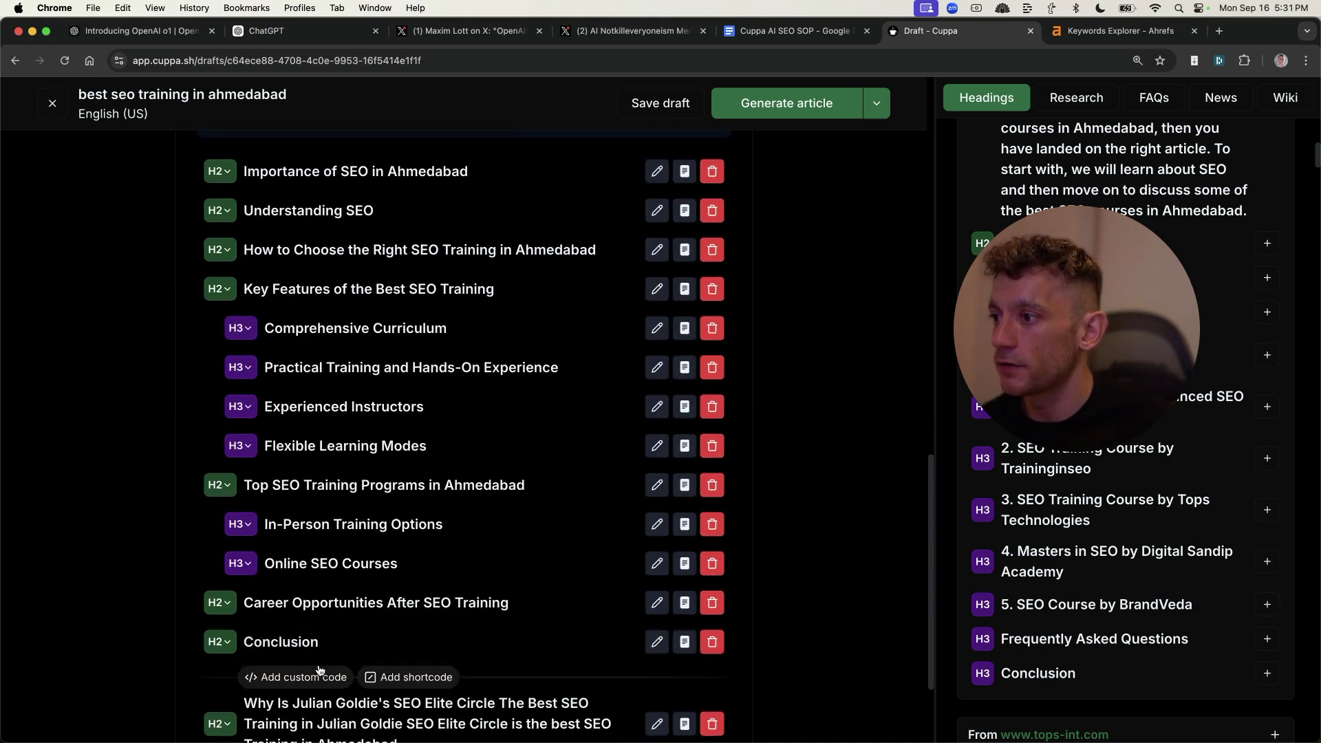
left_click_drag(385, 705, 379, 288)
scroll(846, 409, "up", 10)
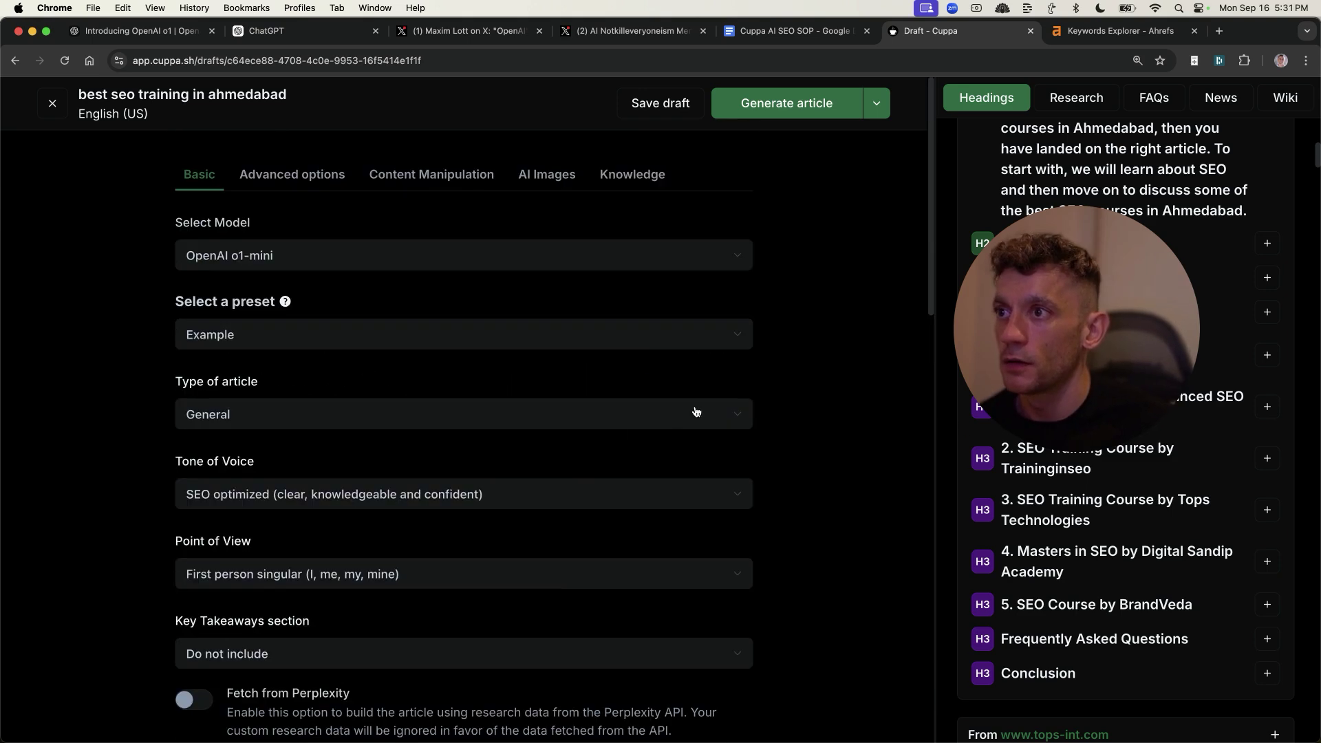
left_click(802, 101)
Confirm article generation and follow the status up to section 5 of 7
left_click(818, 430)
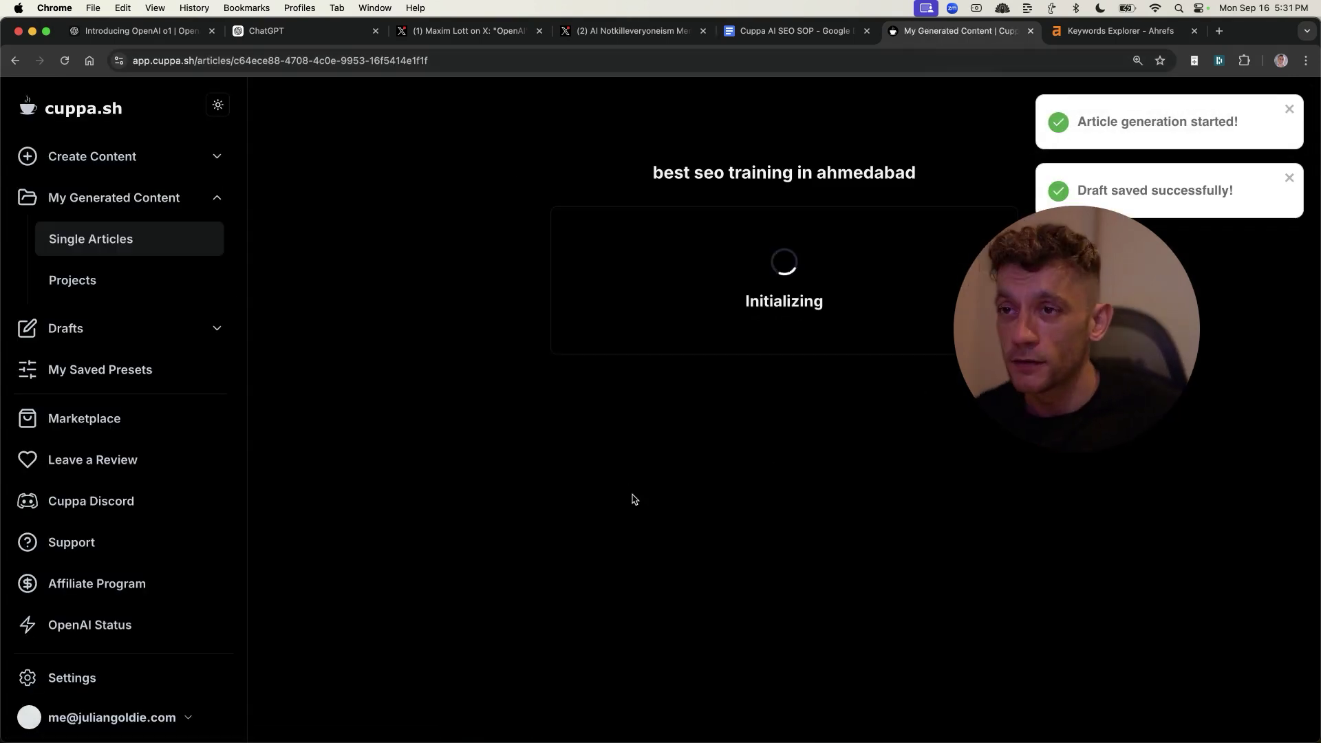
mouse_move(279, 740)
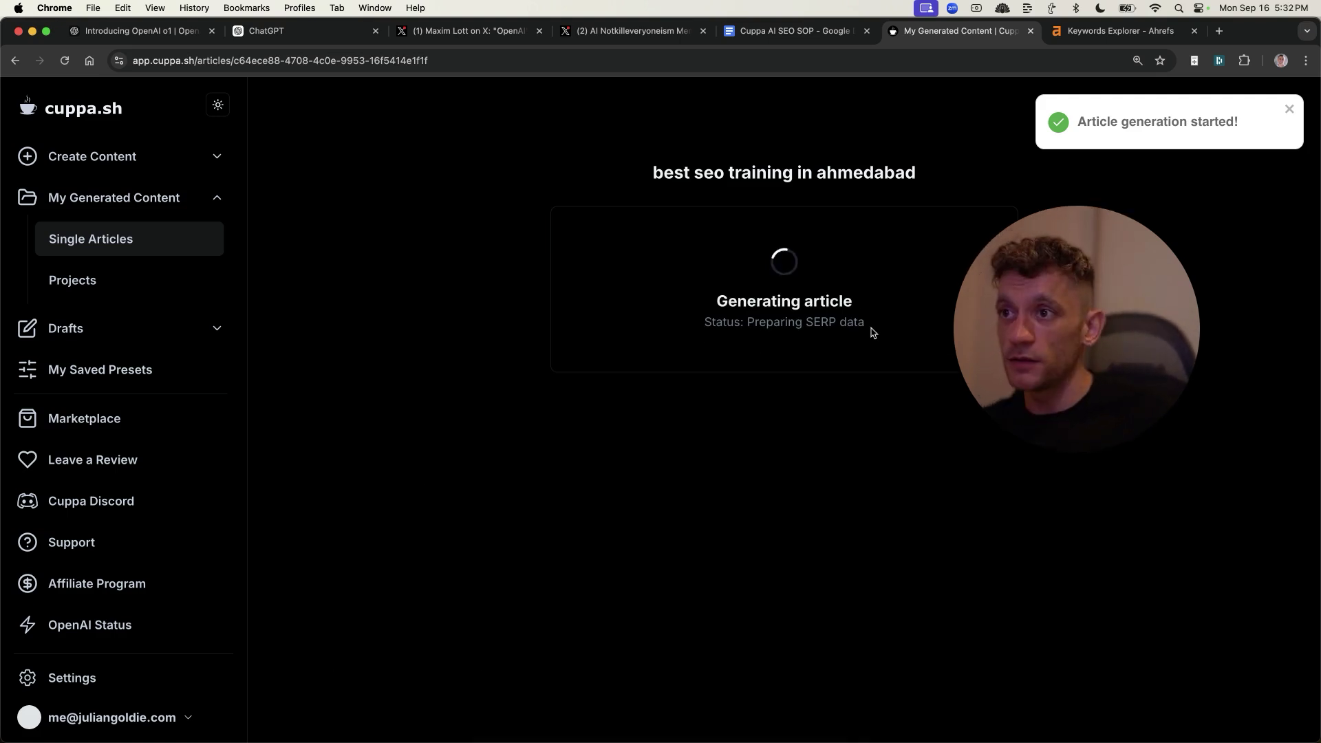
mouse_move(871, 331)
left_mouse_down()
mouse_move(702, 320)
mouse_move(865, 324)
left_mouse_up()
left_click(633, 468)
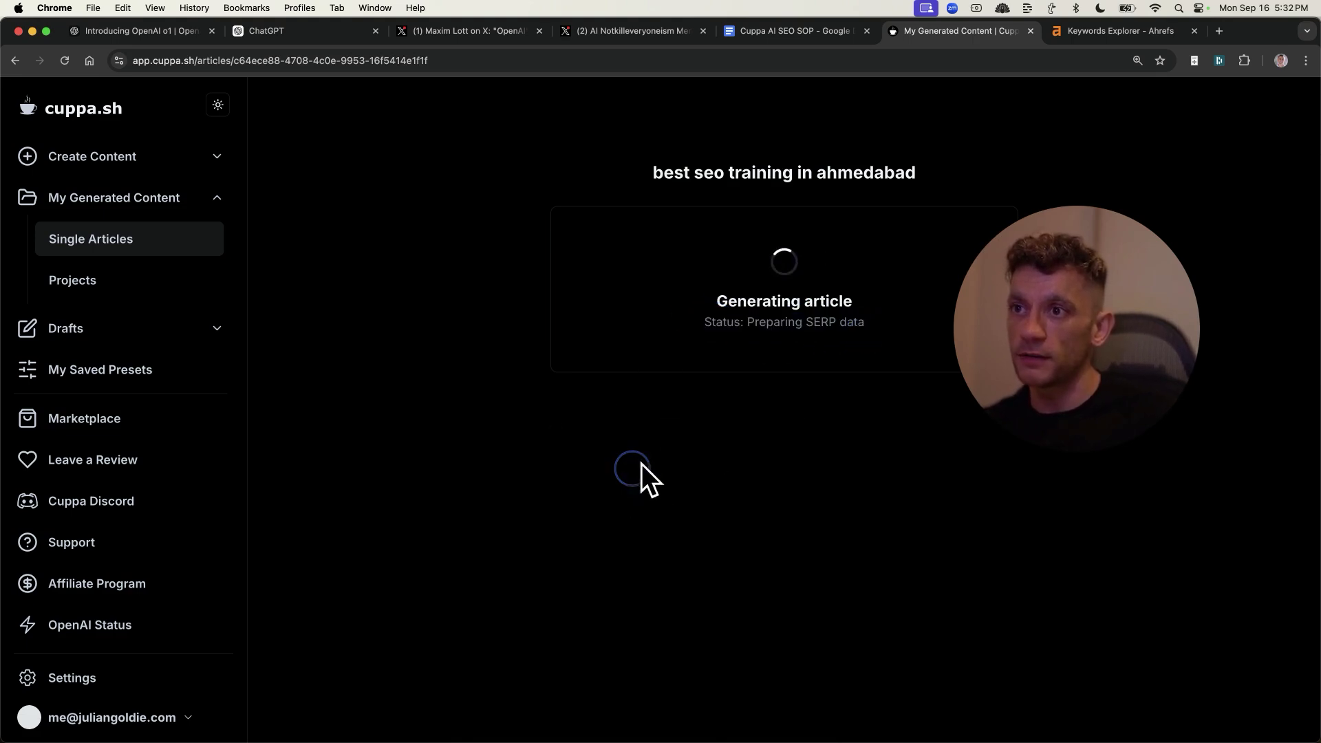
left_click_drag(709, 320, 868, 324)
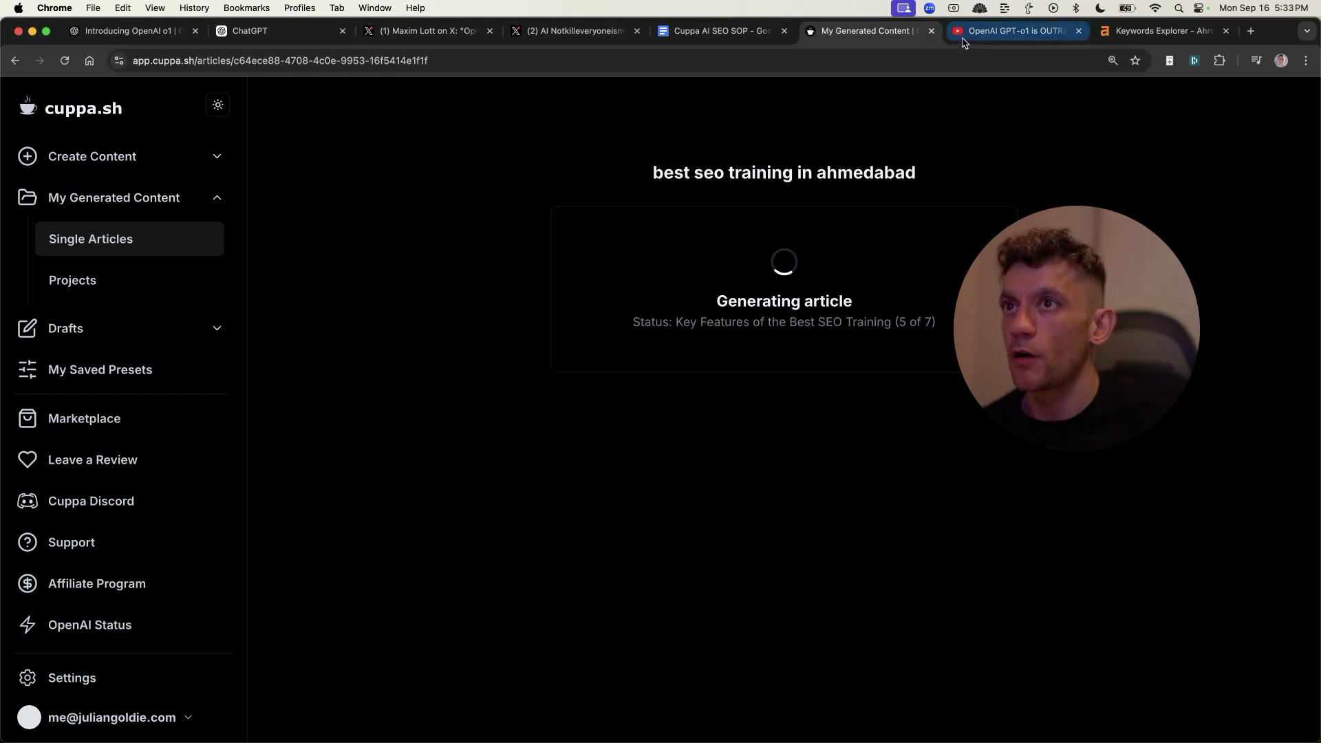
Scroll to the top of the o1 video's comments and highlight the viewer's Claude and Perplexity question
left_click(963, 38)
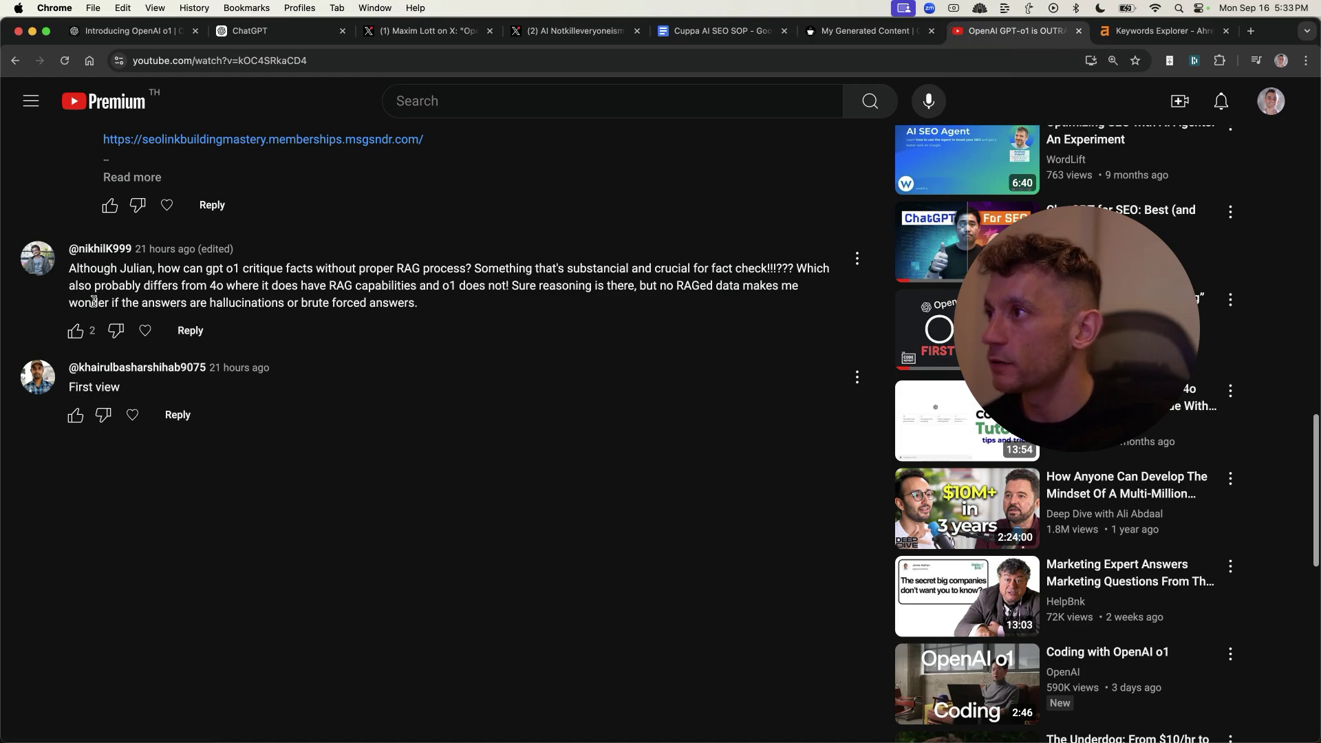
scroll(97, 323, "up", 2)
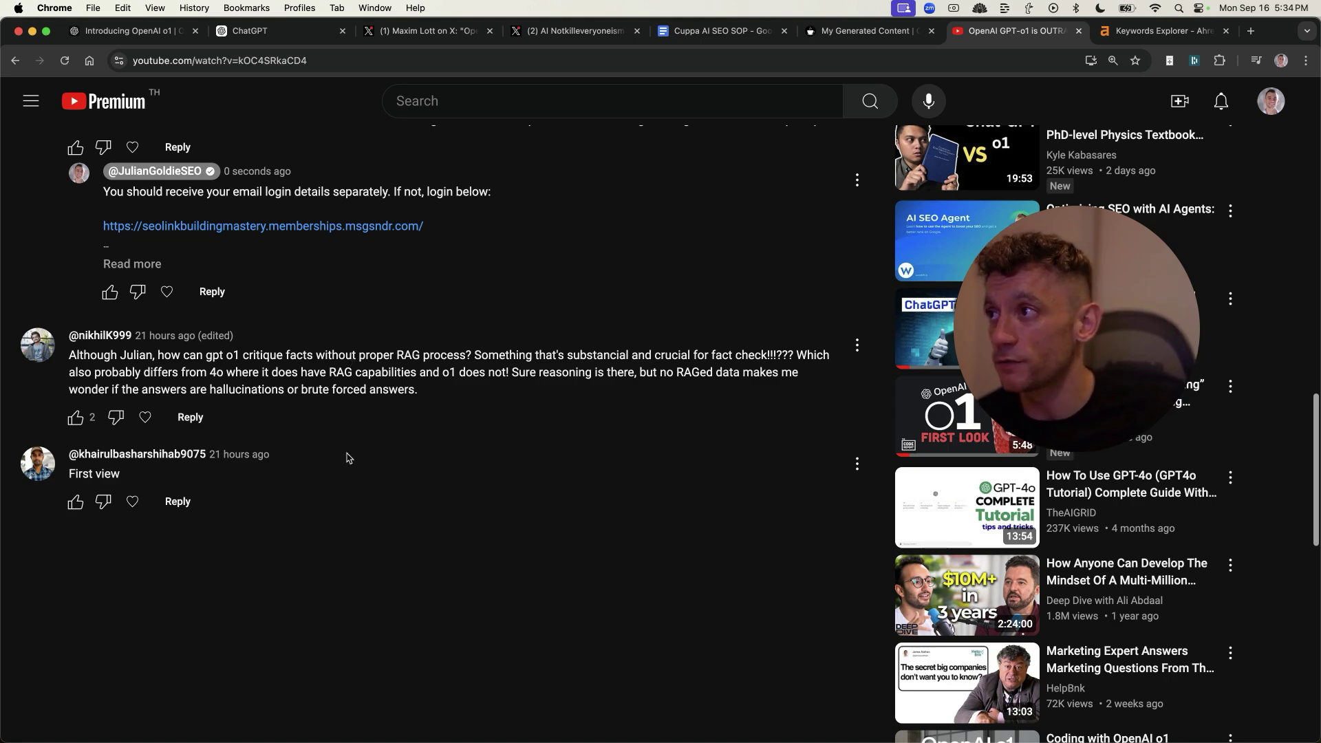
scroll(344, 458, "up", 8)
left_click_drag(353, 356, 796, 367)
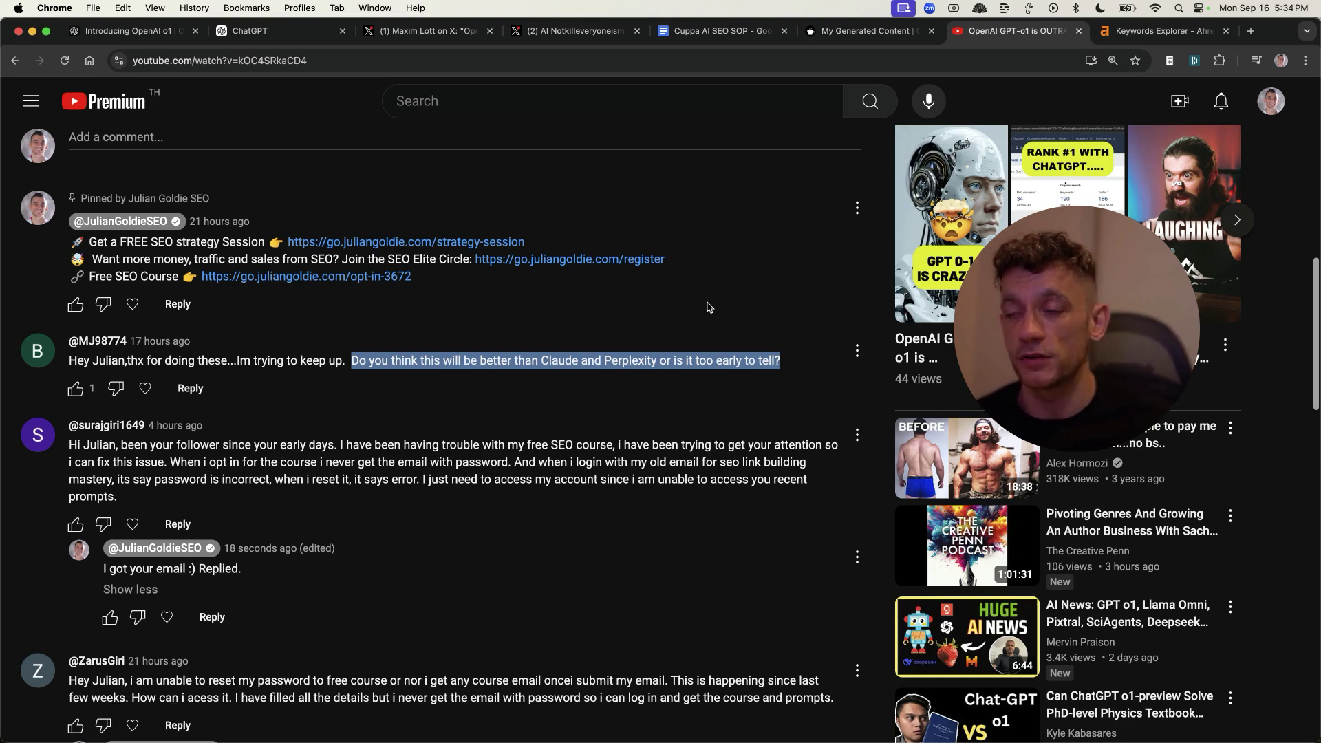
left_click(400, 35)
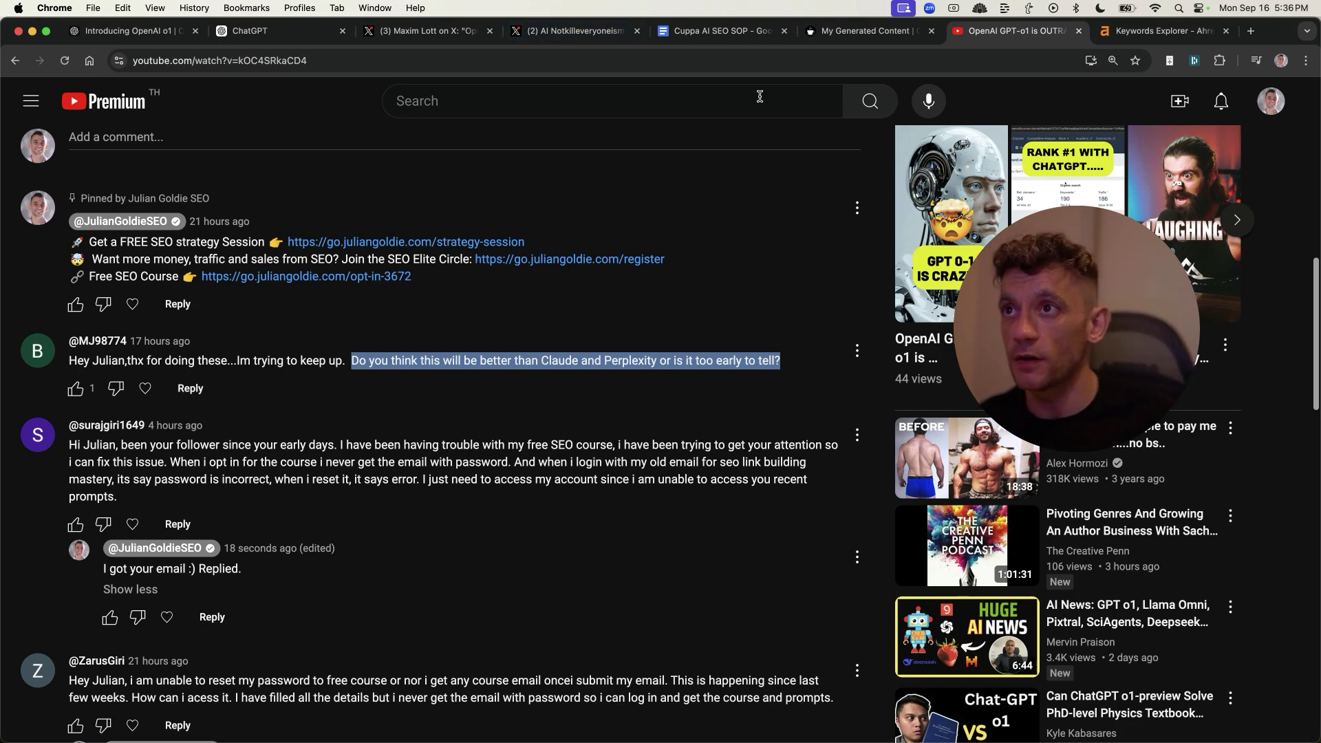
Scroll through the generated Ahmedabad SEO training article to review its sections
left_click(833, 31)
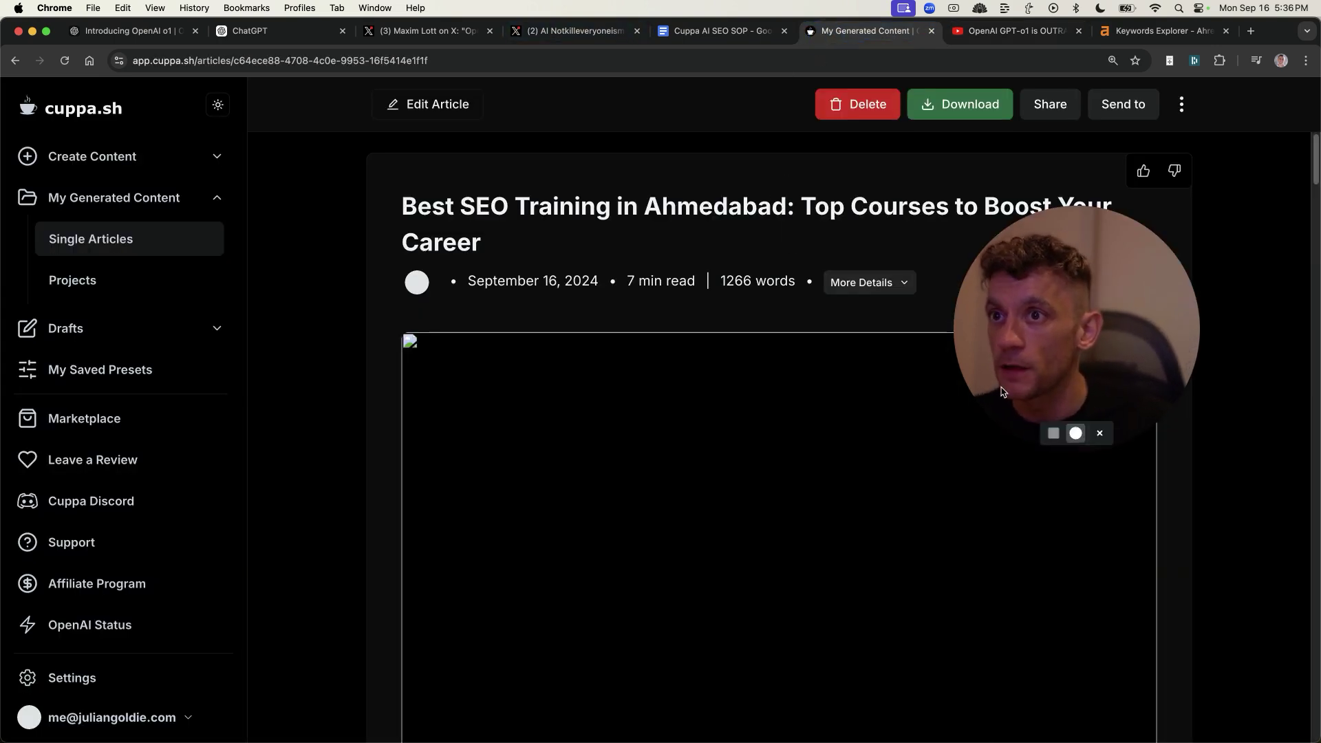
left_click_drag(1001, 393, 66, 399)
scroll(1195, 244, "down", 2)
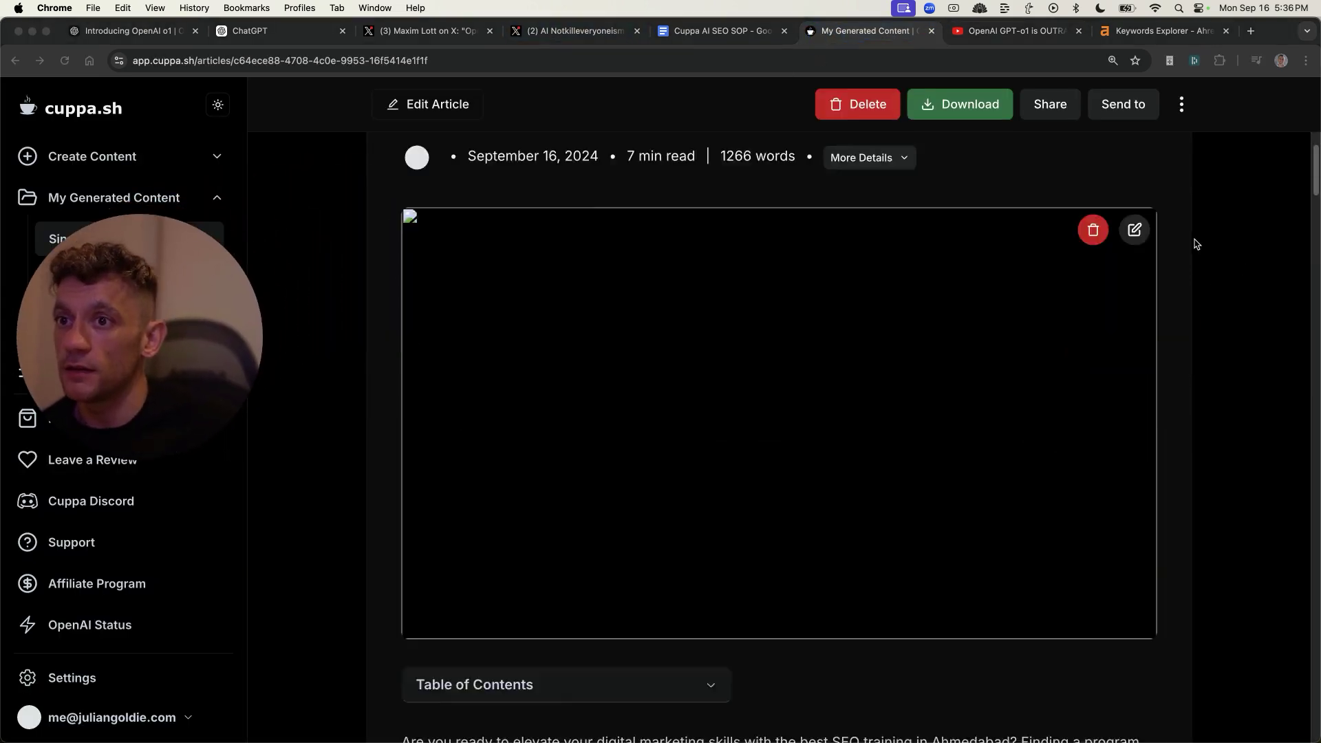
scroll(1195, 244, "down", 12)
scroll(1101, 392, "up", 7)
left_click(757, 463)
scroll(757, 464, "up", 4)
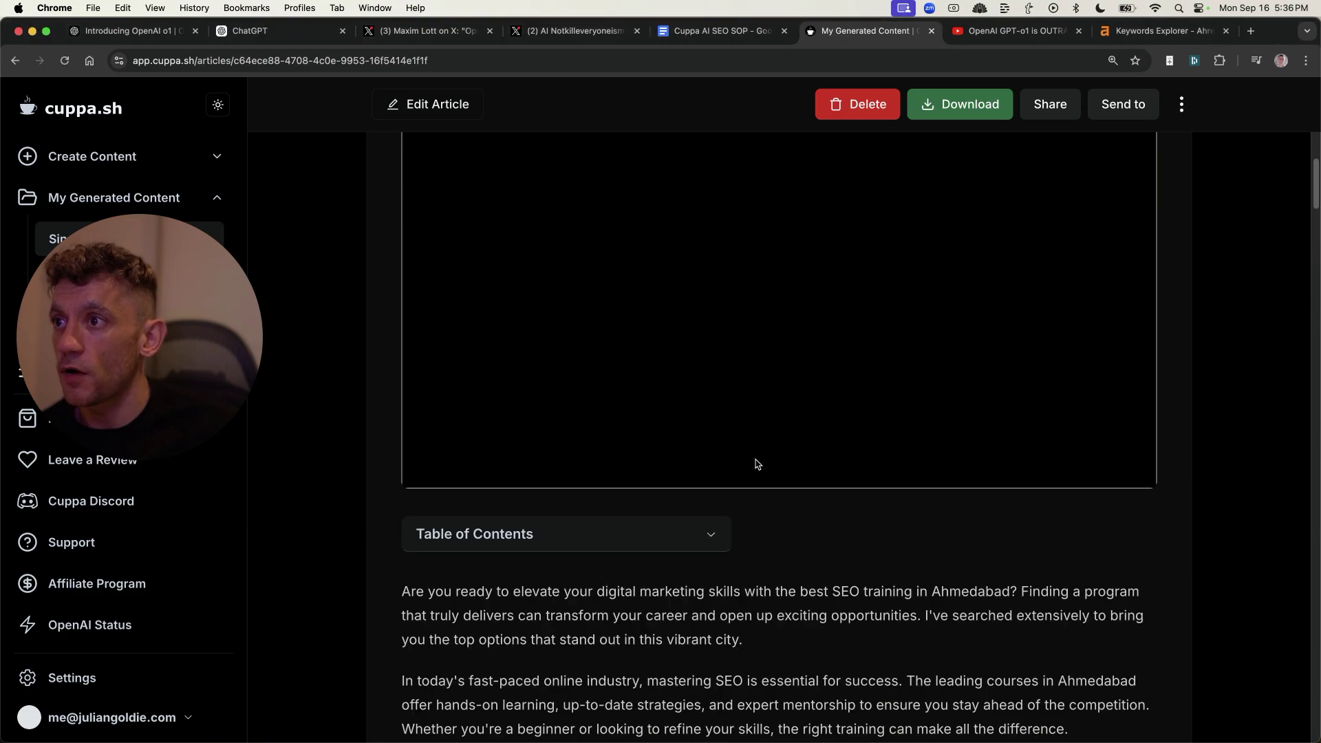
scroll(757, 464, "up", 5)
scroll(757, 358, "down", 15)
scroll(655, 318, "up", 8)
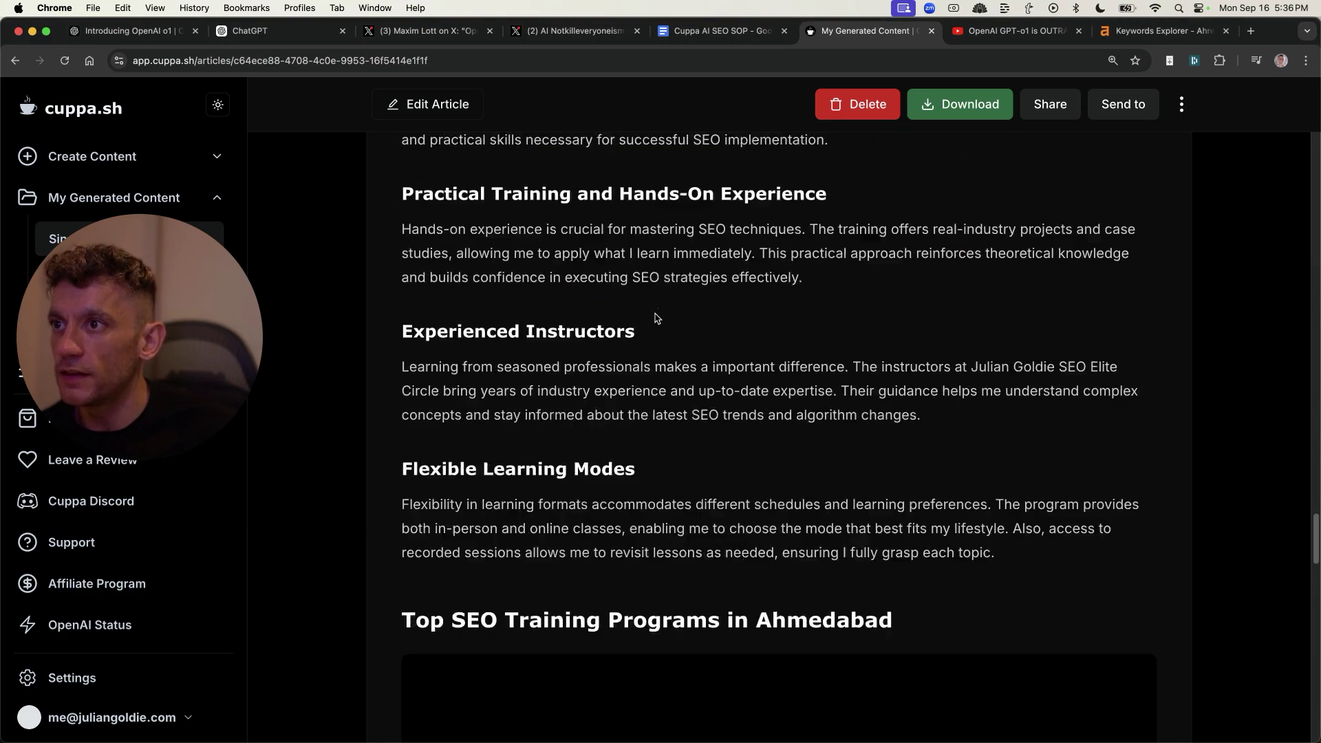
scroll(655, 318, "up", 10)
scroll(708, 307, "down", 3)
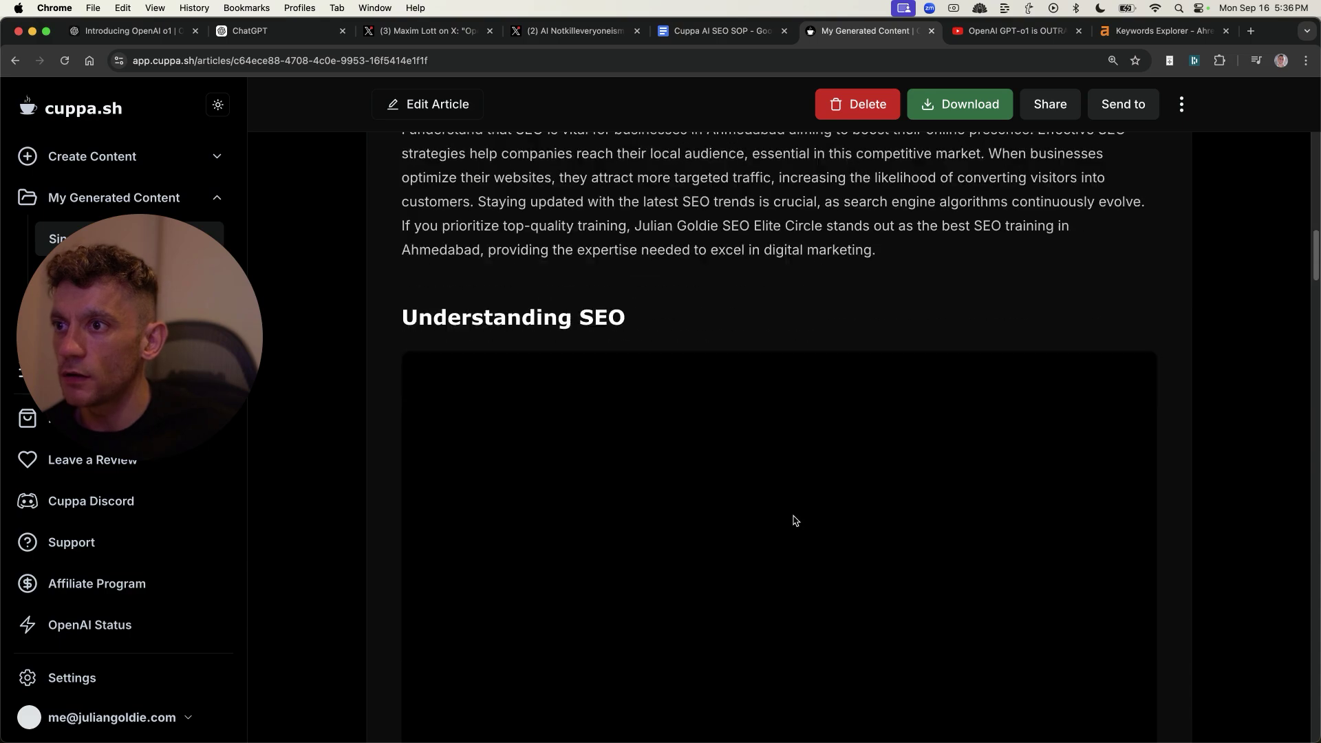
scroll(805, 413, "up", 8)
scroll(840, 408, "down", 20)
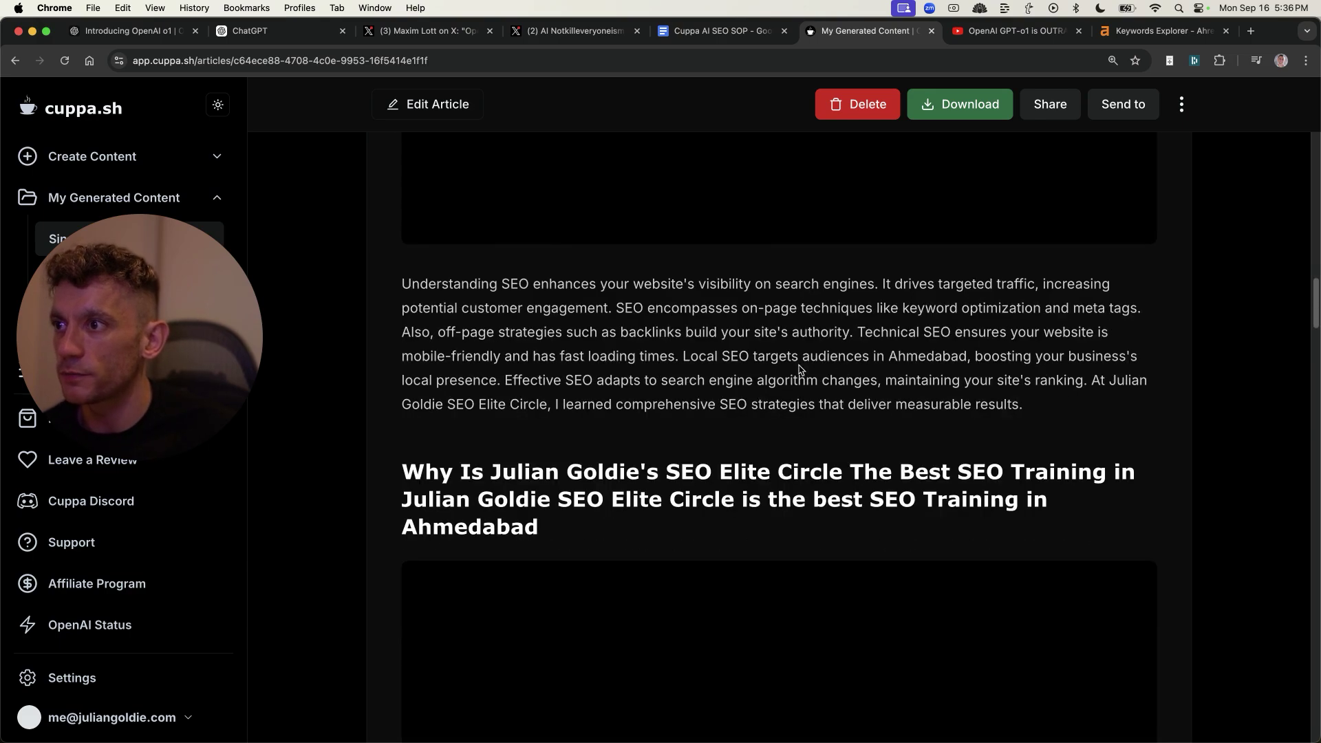
scroll(695, 426, "down", 15)
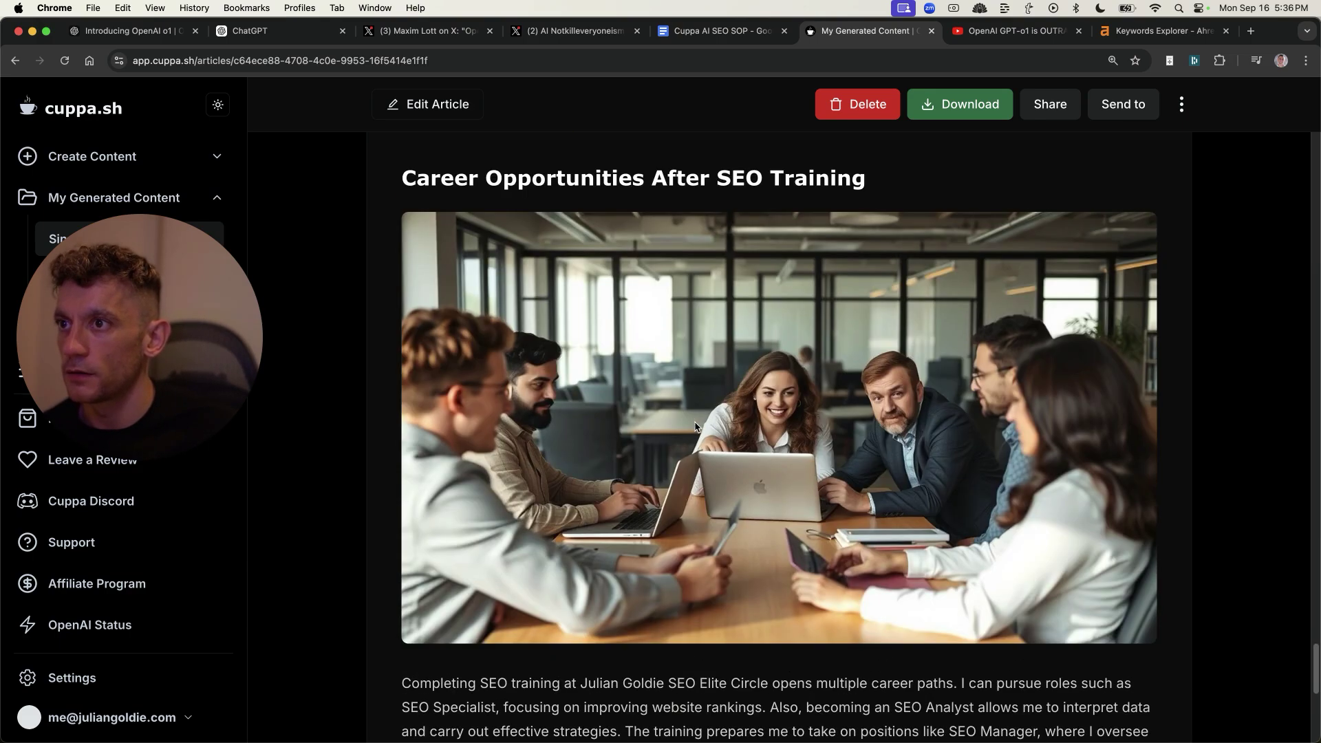
scroll(750, 427, "up", 20)
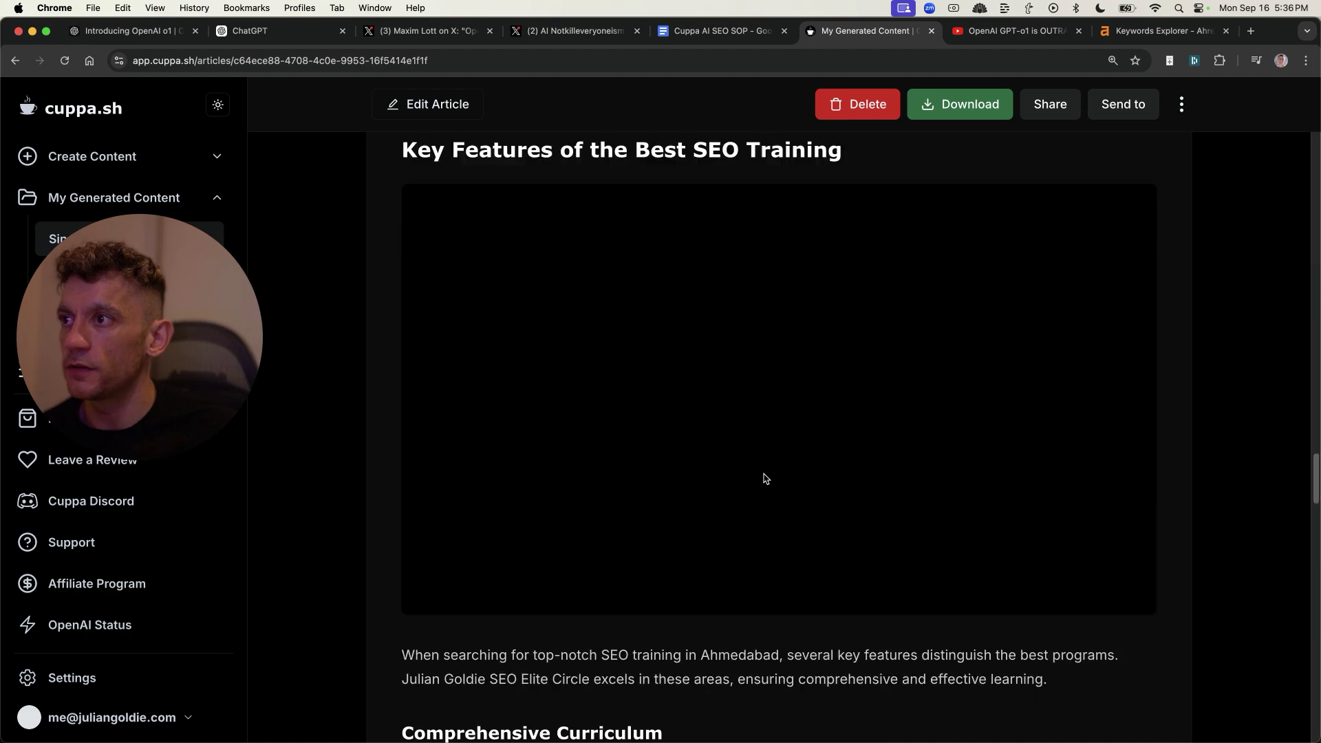
scroll(762, 467, "down", 2)
scroll(754, 482, "up", 10)
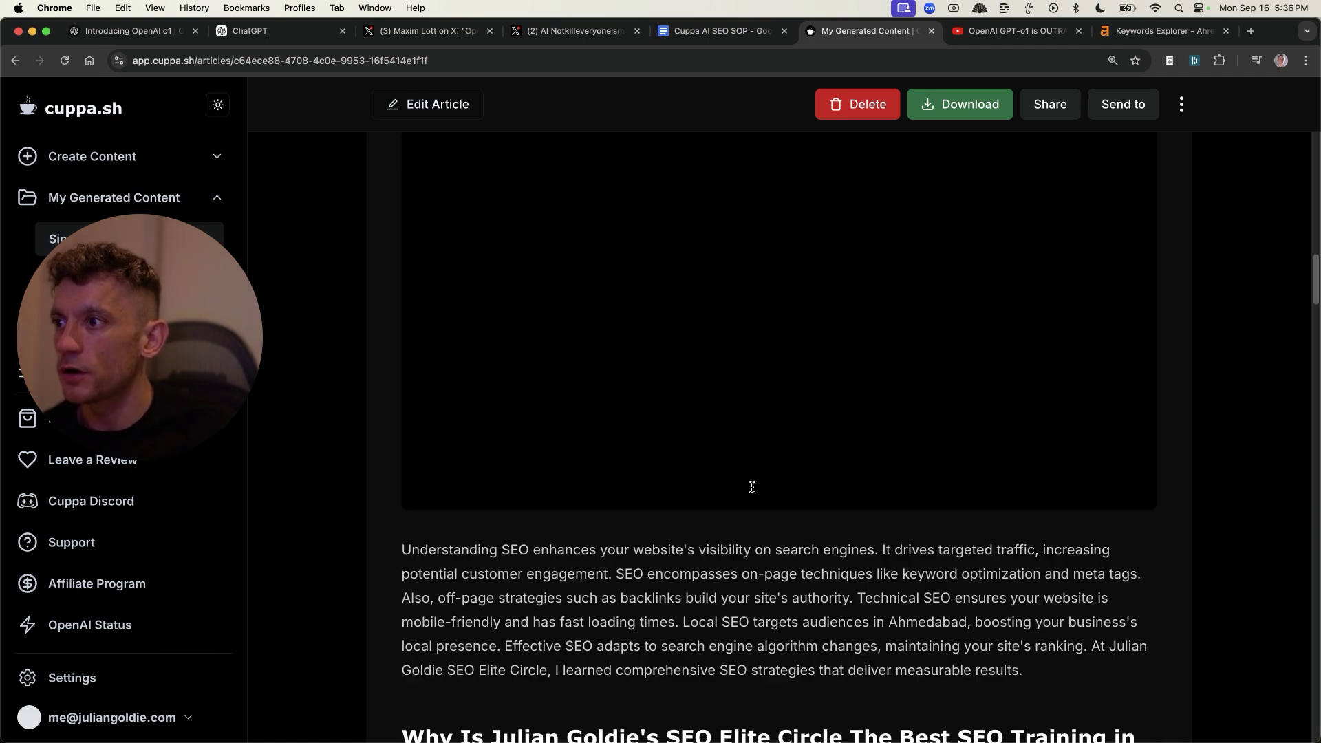
scroll(750, 494, "down", 2)
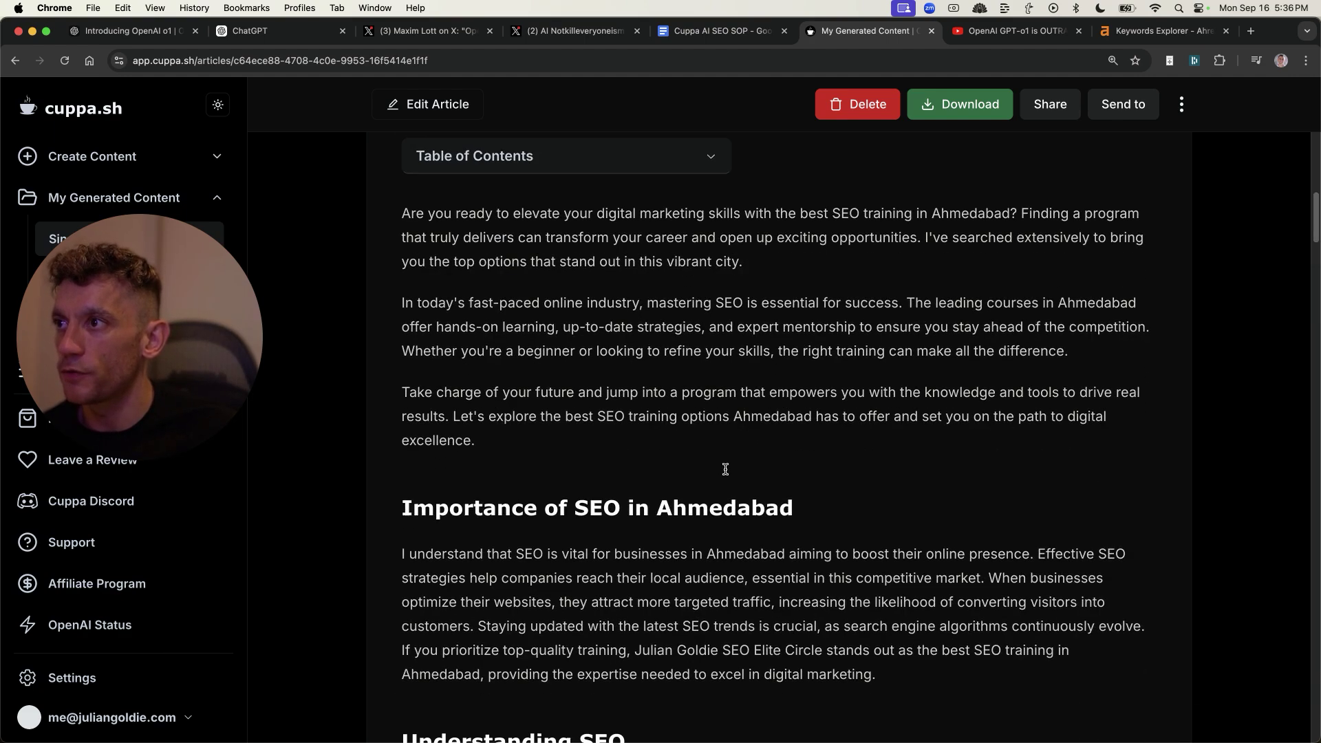
Expand the table of contents and jump to 'Importance of SEO in Ahmedabad'
left_click(580, 160)
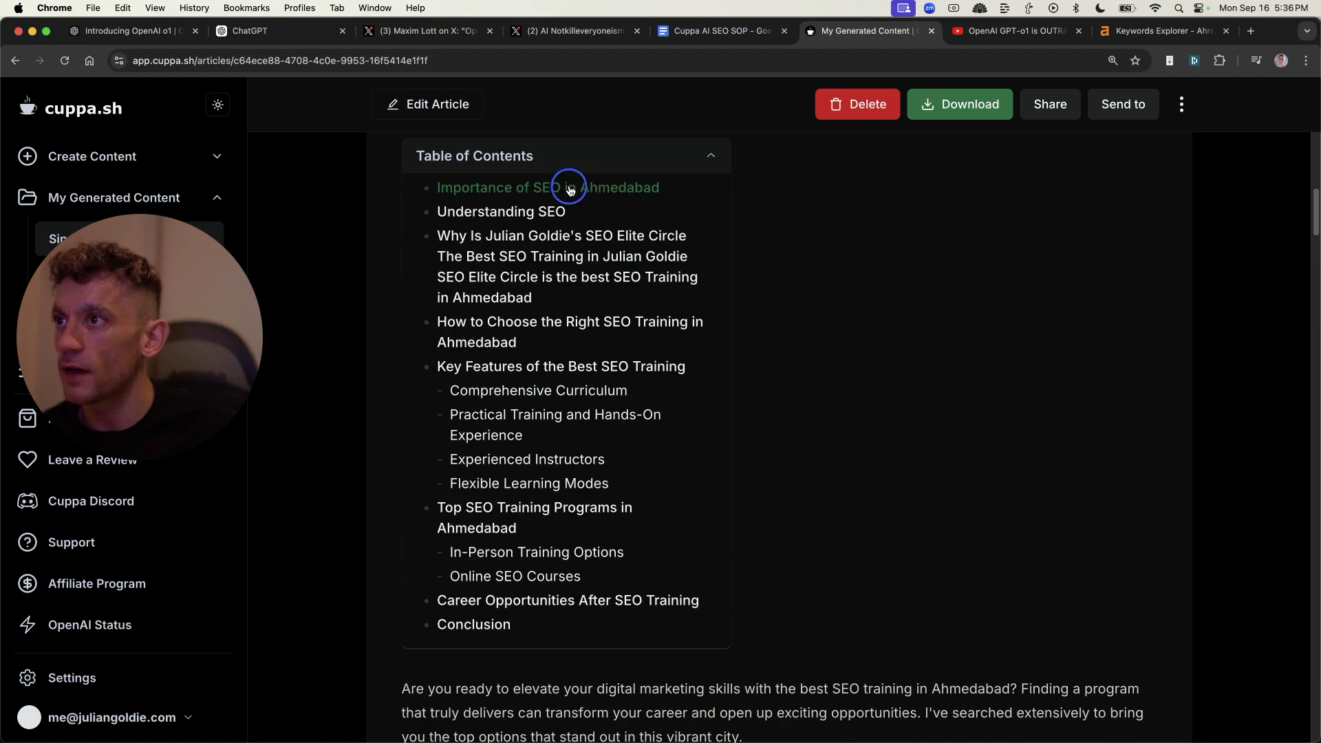
left_click(570, 188)
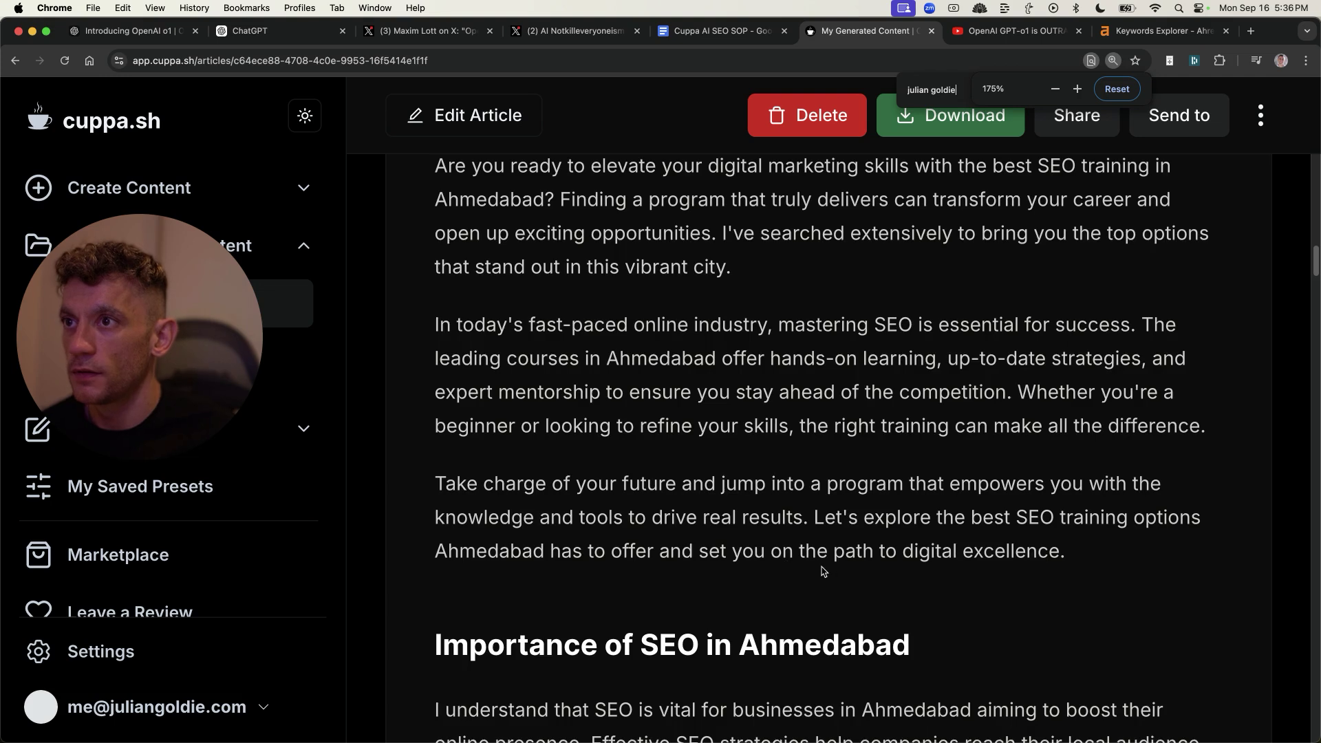
scroll(888, 505, "down", 2)
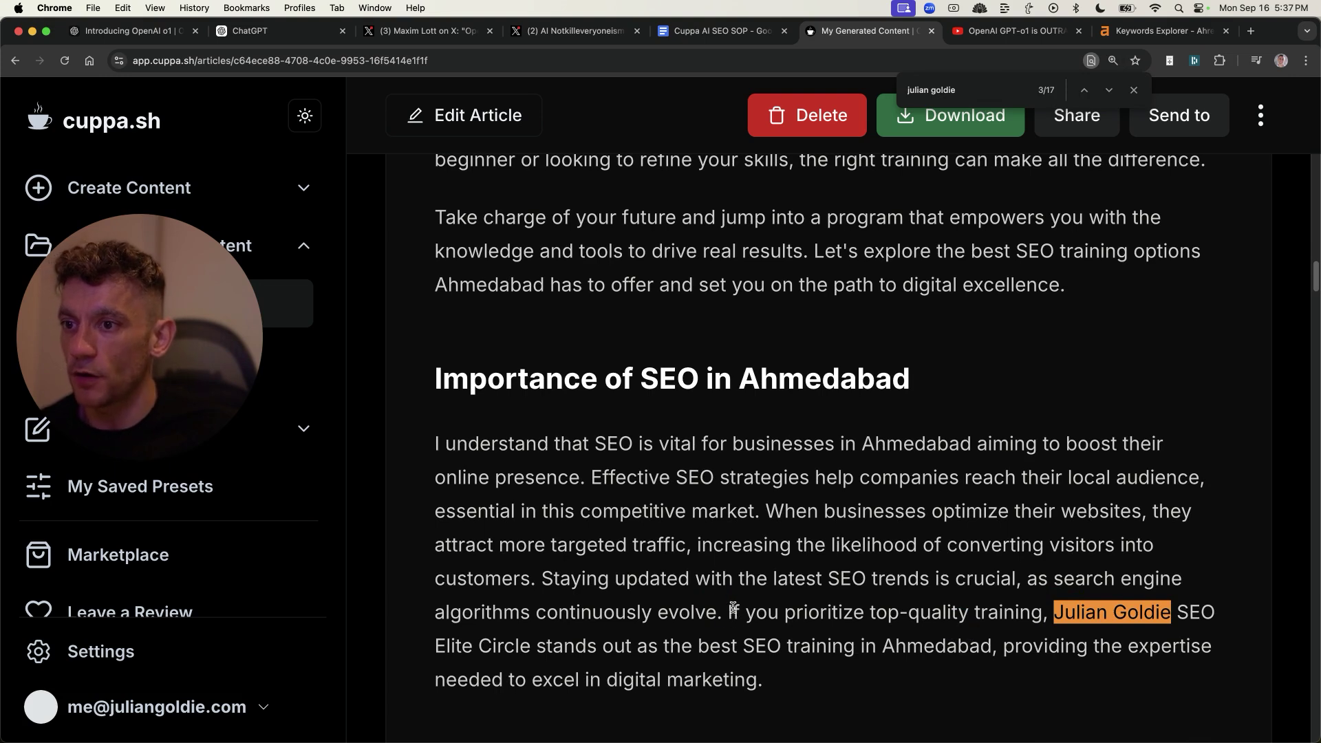
Select the paragraph beginning 'If you prioritize' and close the in-page search
left_click_drag(732, 608, 641, 661)
left_click_drag(724, 658, 1039, 669)
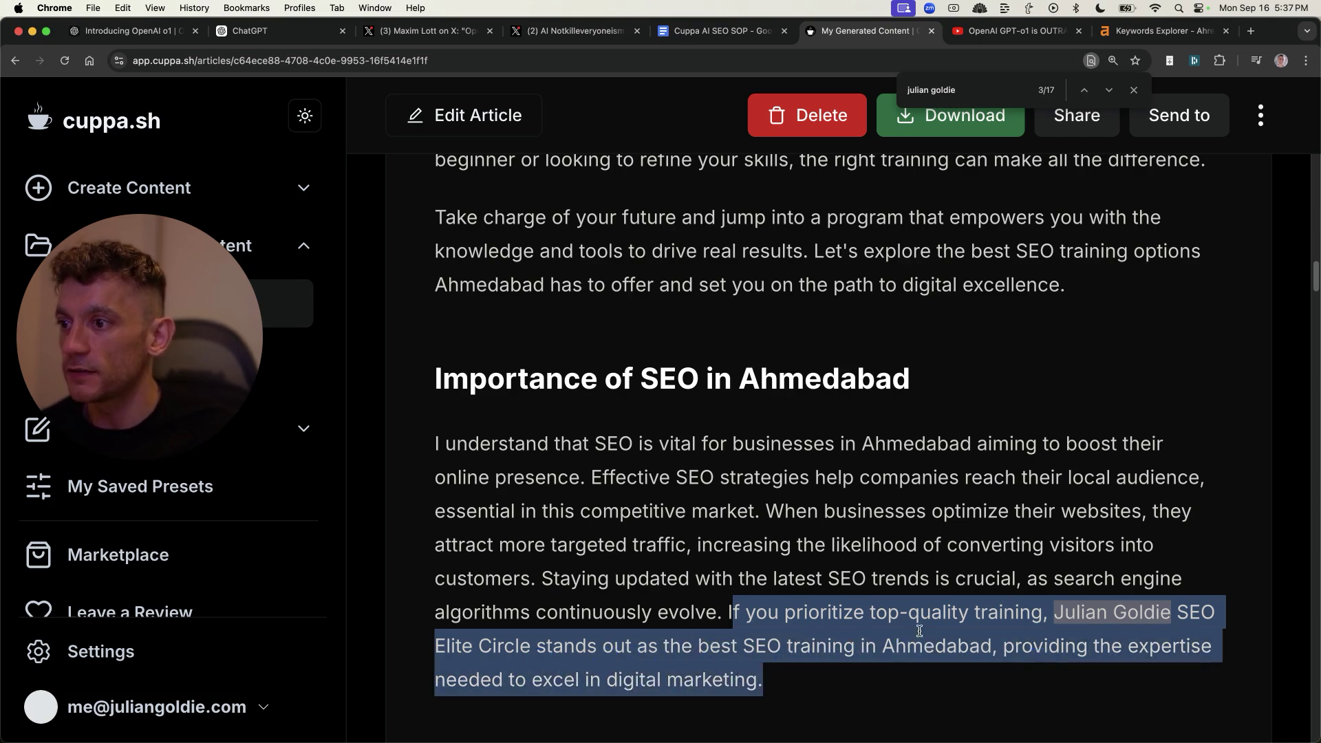
scroll(893, 607, "down", 15)
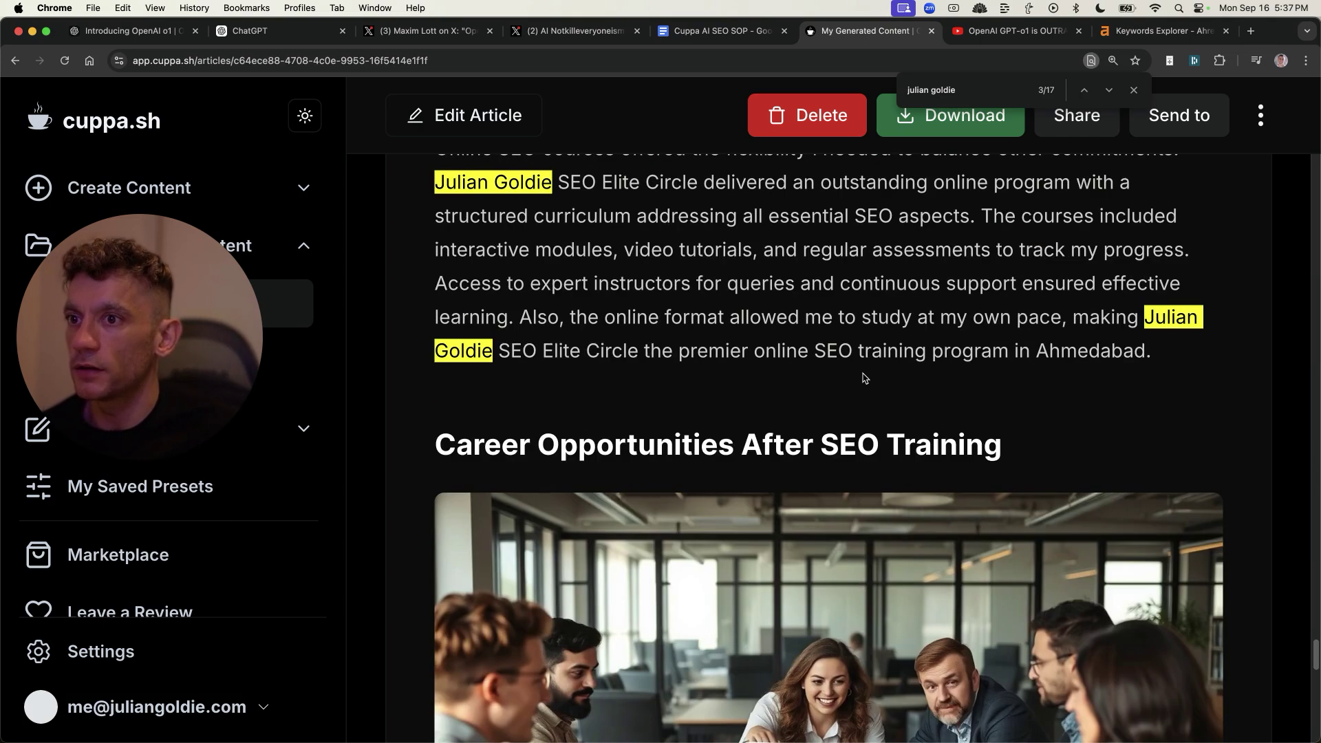
scroll(858, 356, "down", 8)
scroll(860, 393, "down", 1)
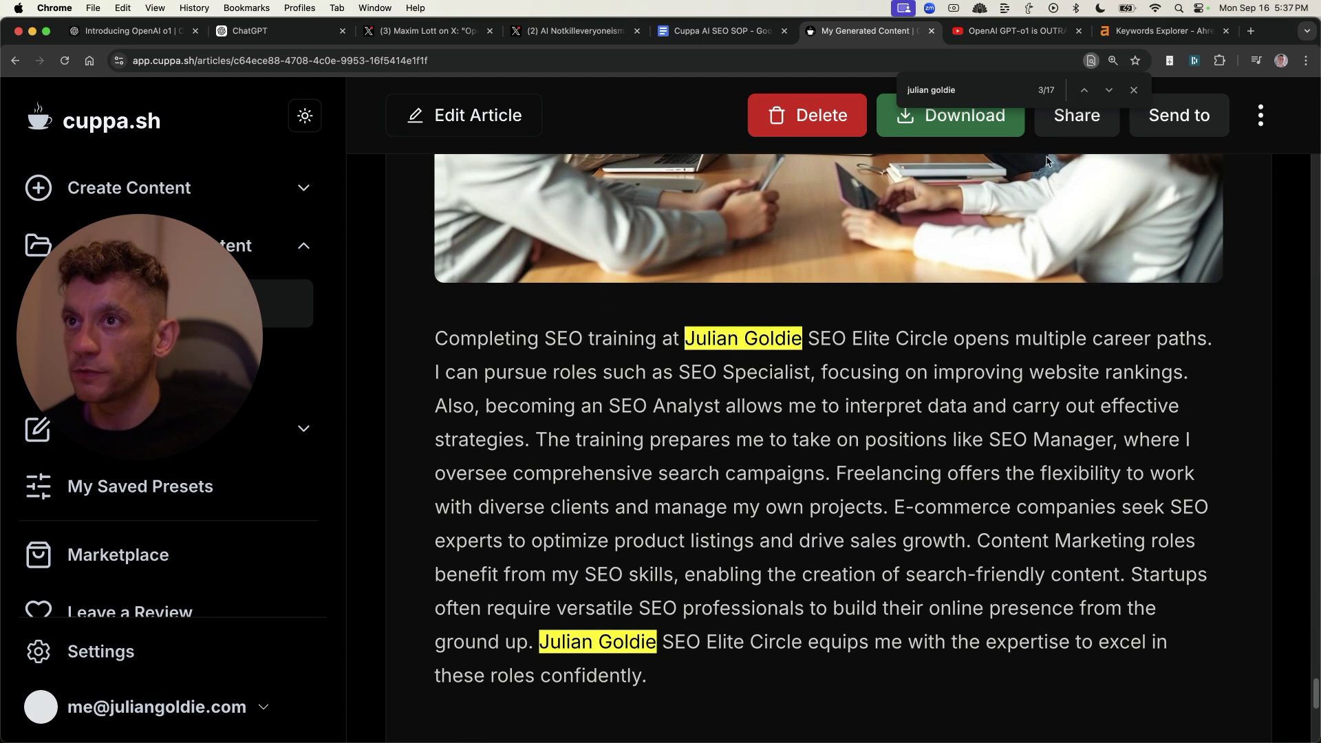
left_click(1136, 90)
Select the article text and count its words: 1266
scroll(888, 503, "down", 9)
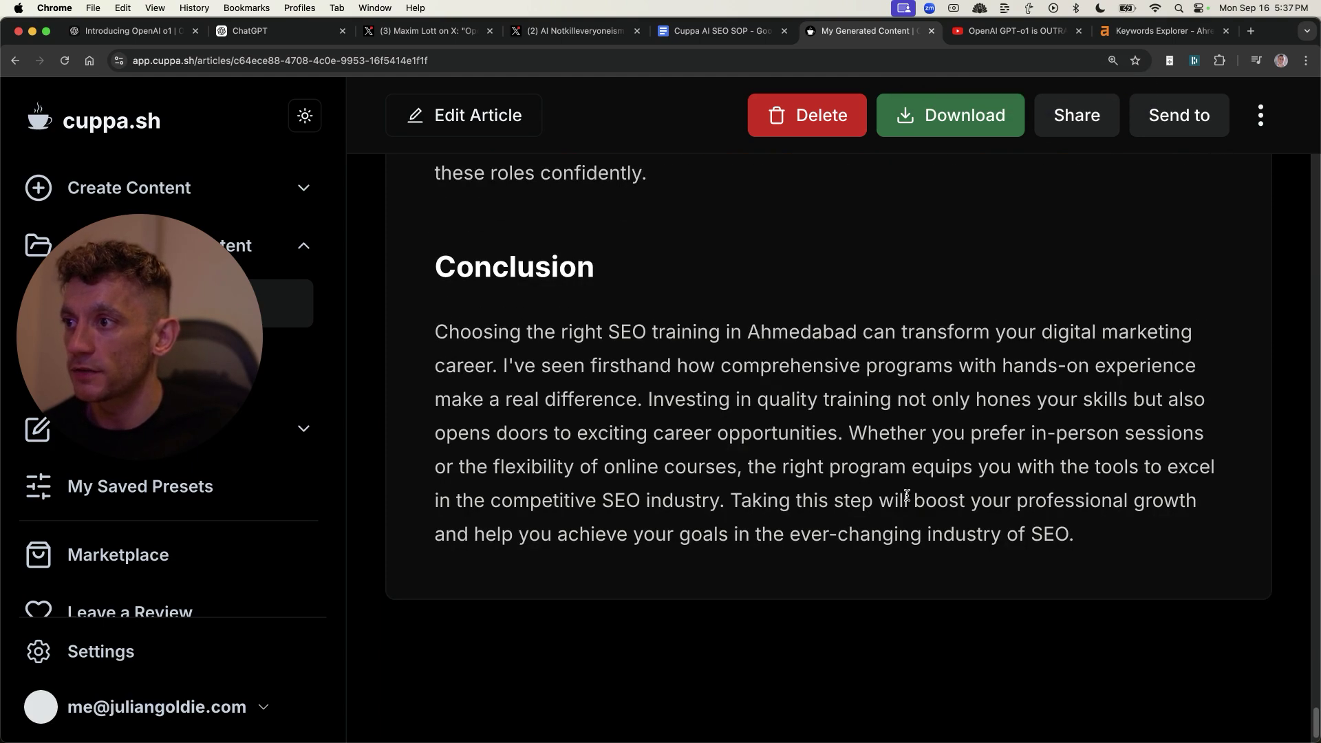
left_click_drag(1080, 509, 717, 311)
scroll(704, 339, "up", 20)
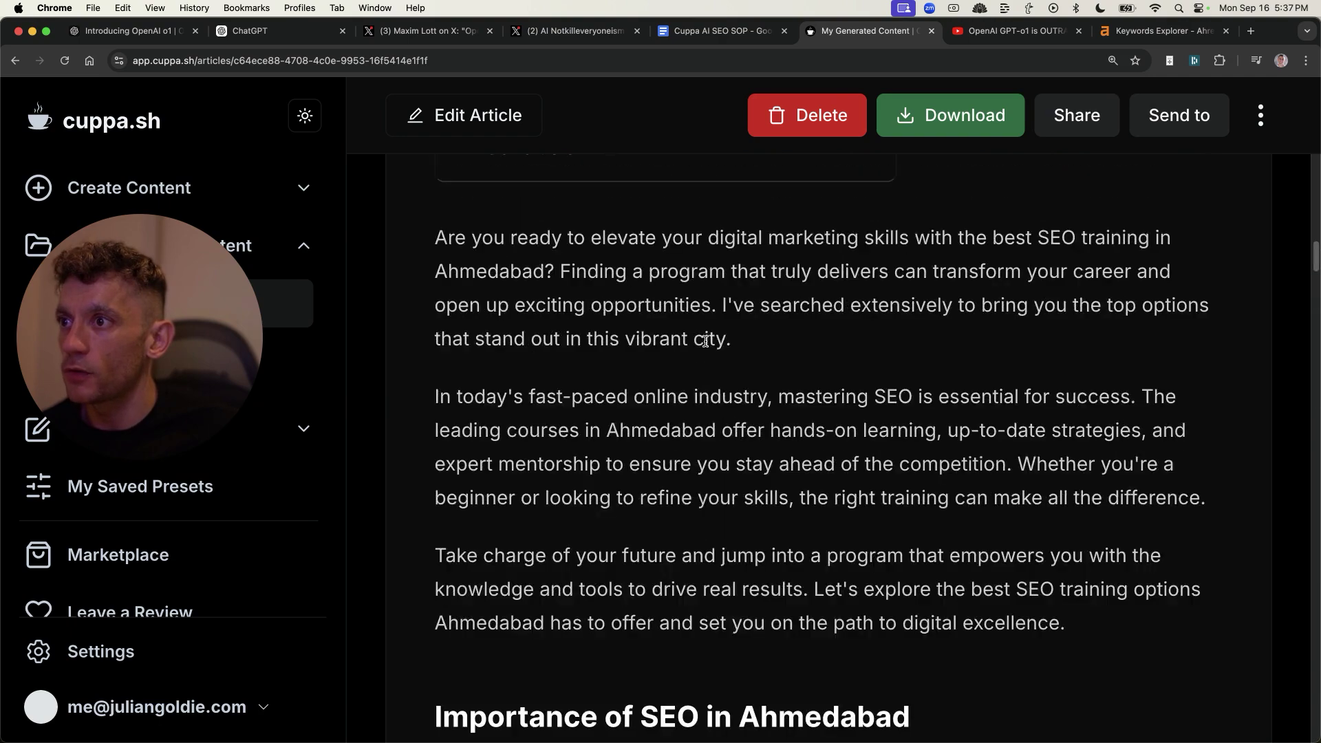
scroll(516, 436, "down", 3)
scroll(564, 399, "down", 7)
key("super+shift+w")
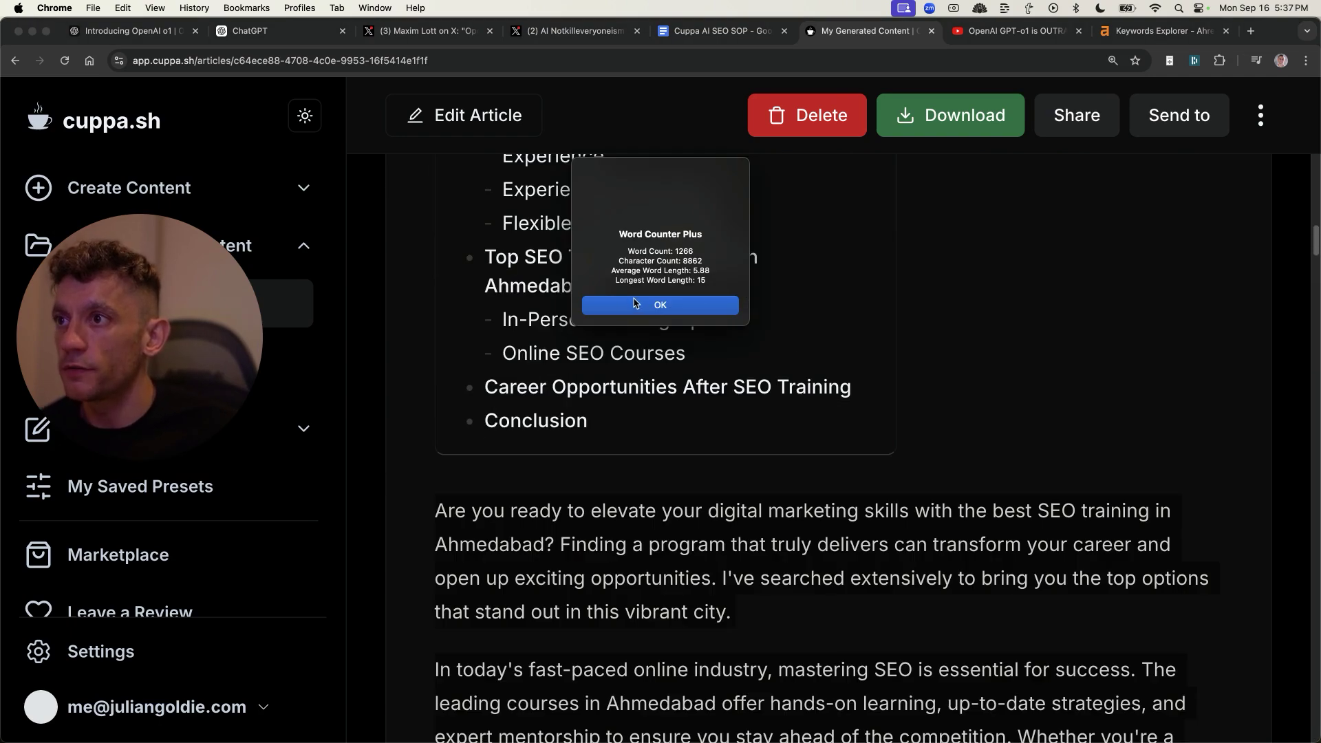
left_click(636, 305)
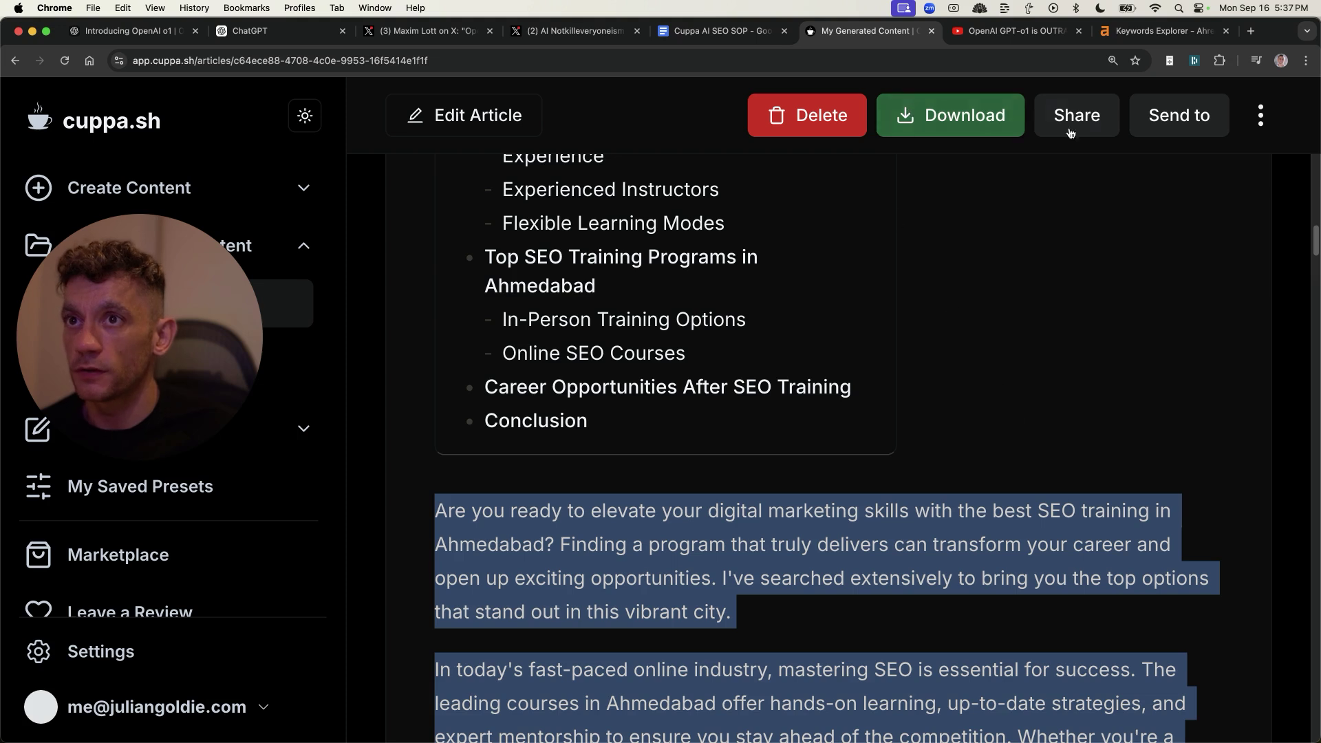
Copy the whole article as Markdown from the Download options
left_click(963, 119)
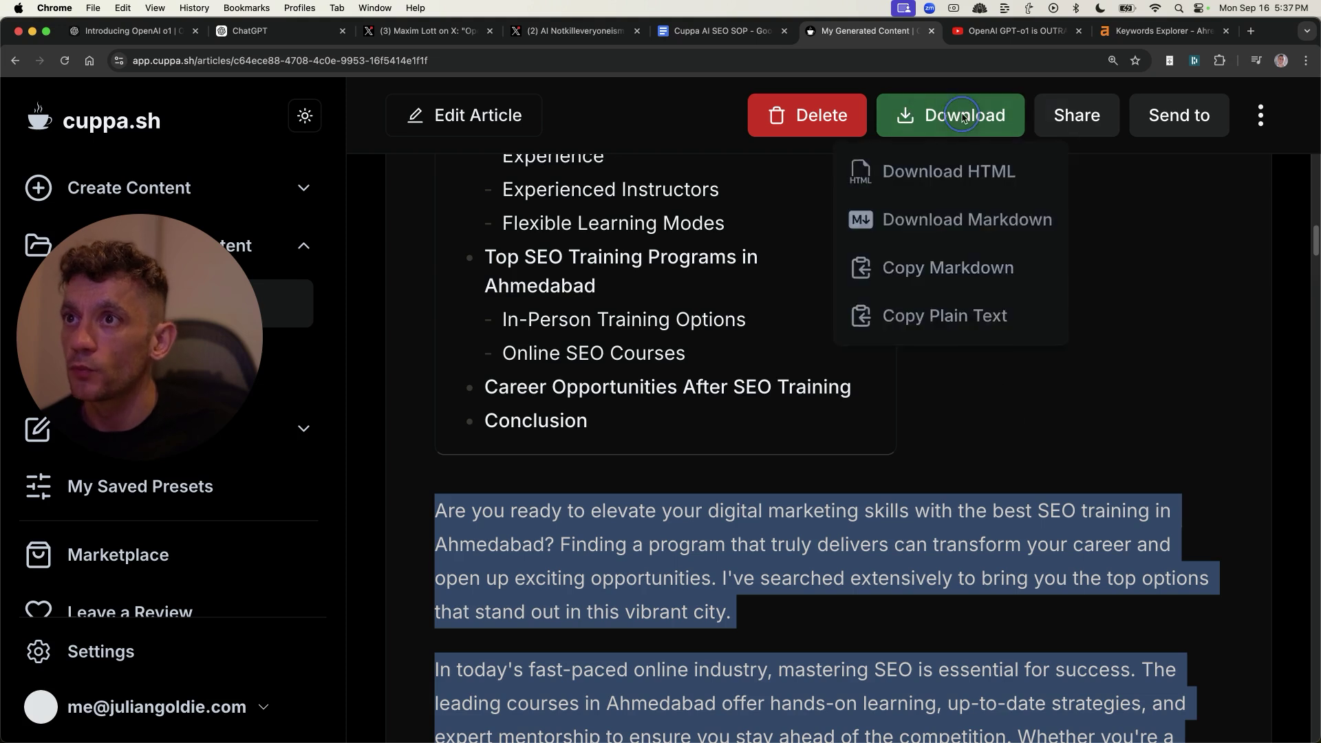
left_click(1003, 273)
key("super+t")
Replace Markdown Live Preview's sample text with the copied Ahmedabad article markdown
type("mark")
key("Return")
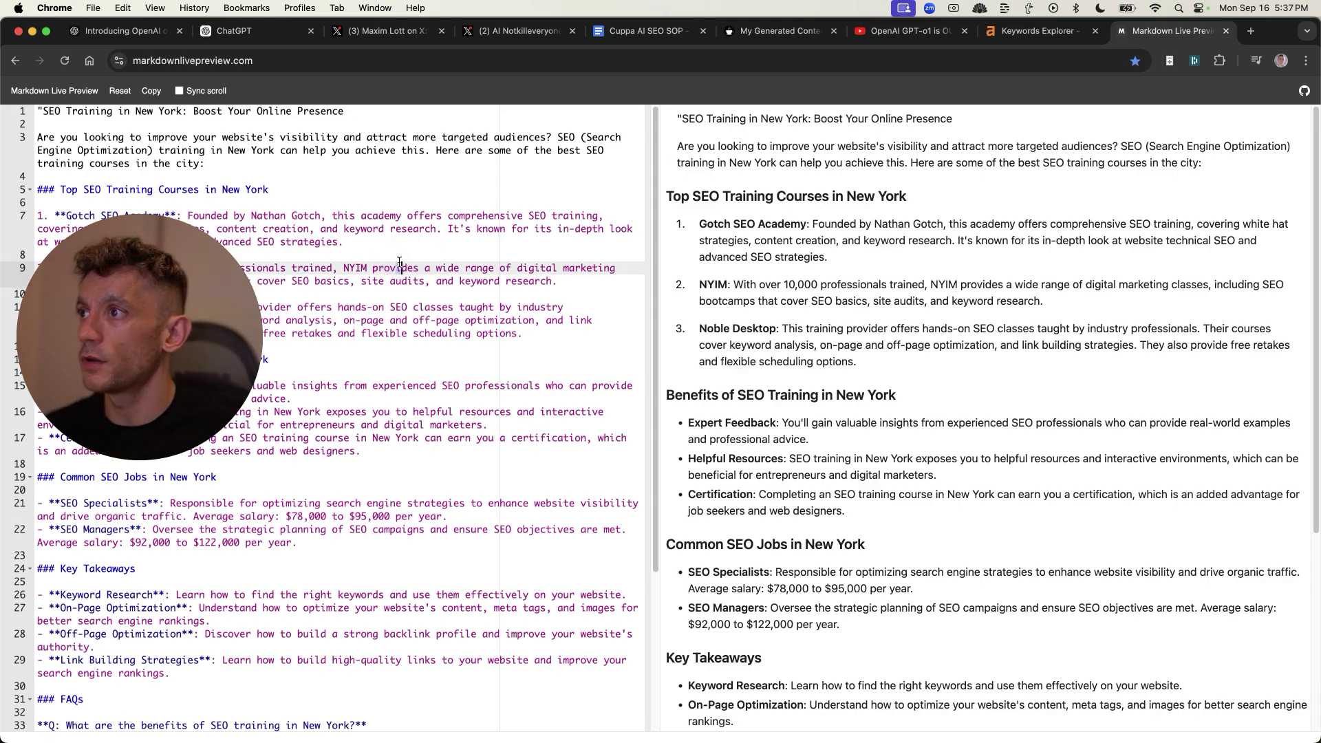
key("super+a")
key("super+v")
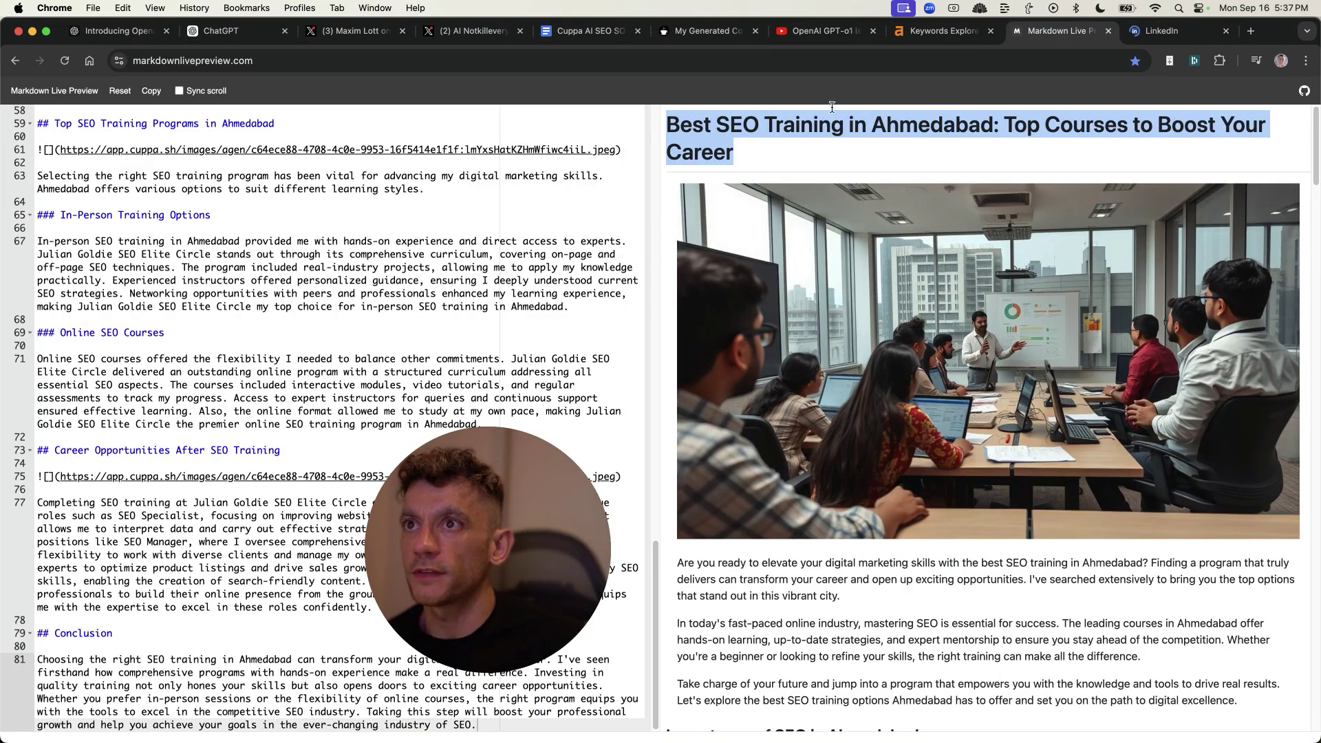
left_click(832, 107)
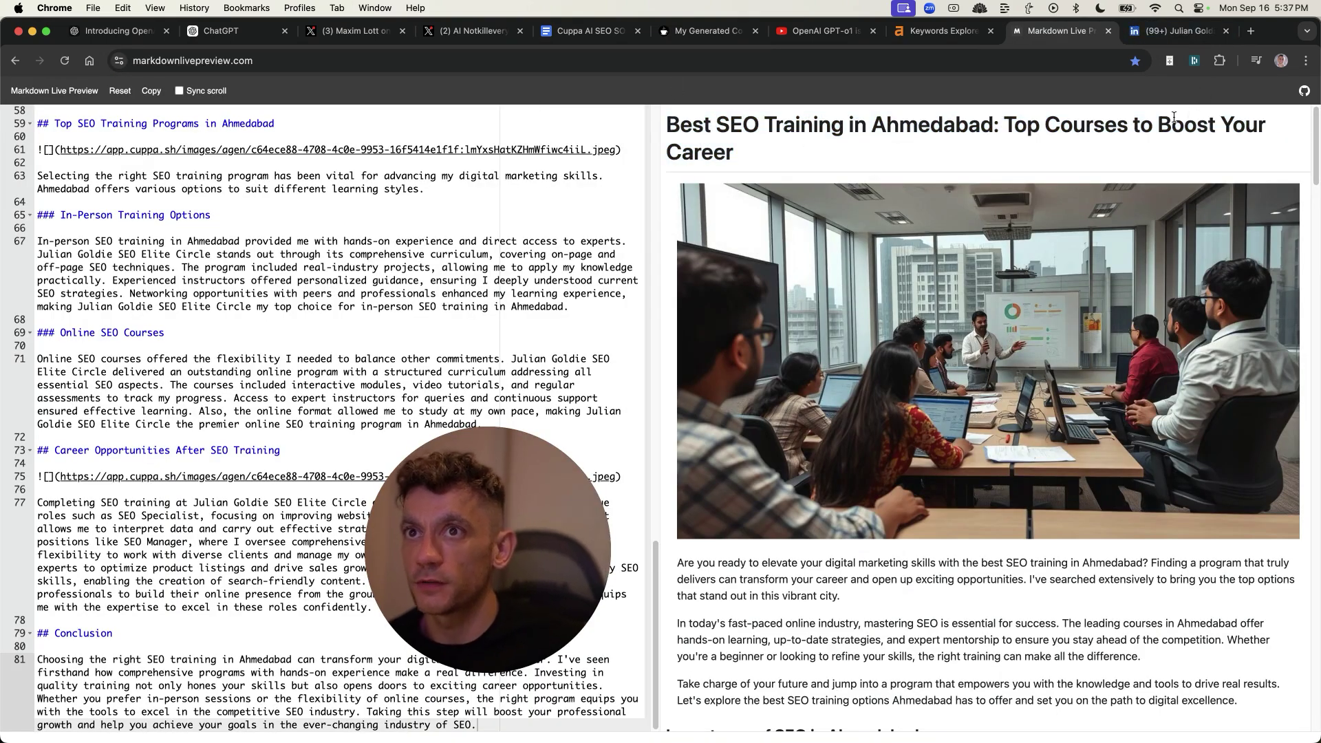
Start a new LinkedIn article whose title is the Ahmedabad article's headline
left_click_drag(666, 125, 1194, 126)
left_click(1176, 30)
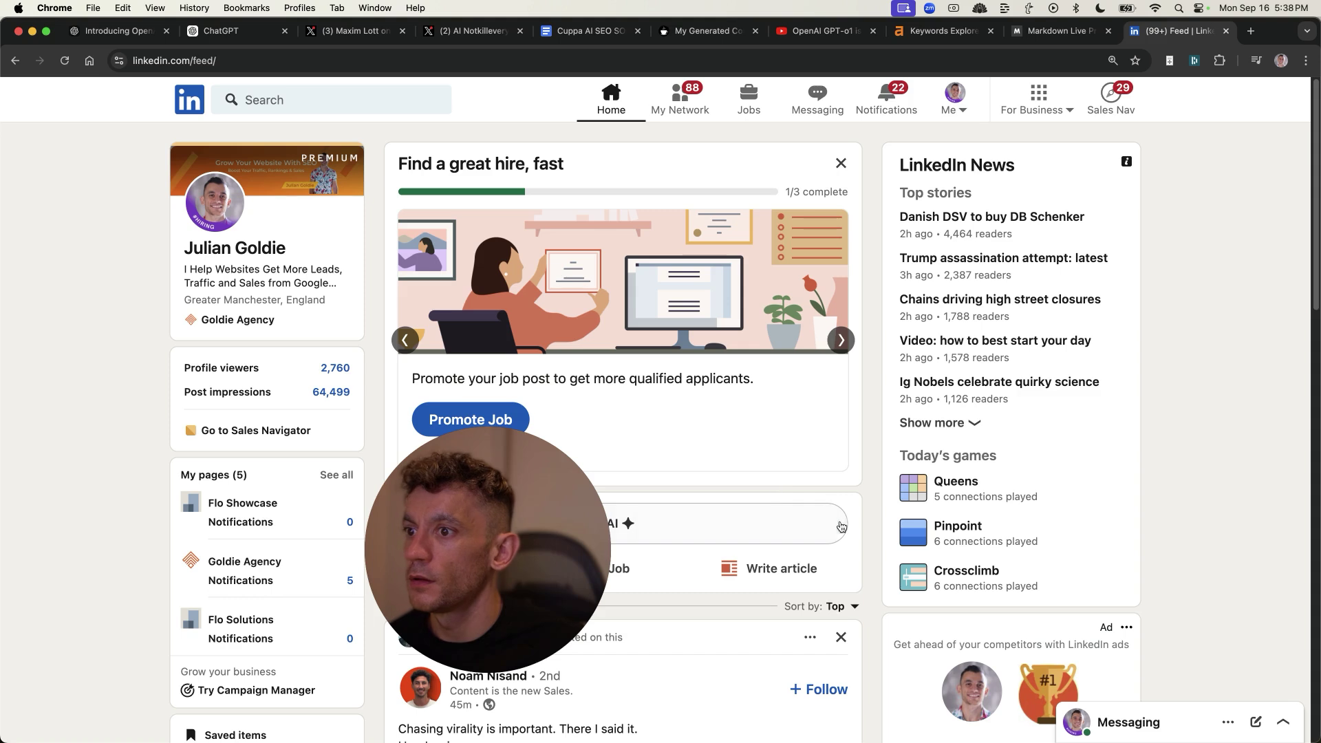
left_click(772, 568)
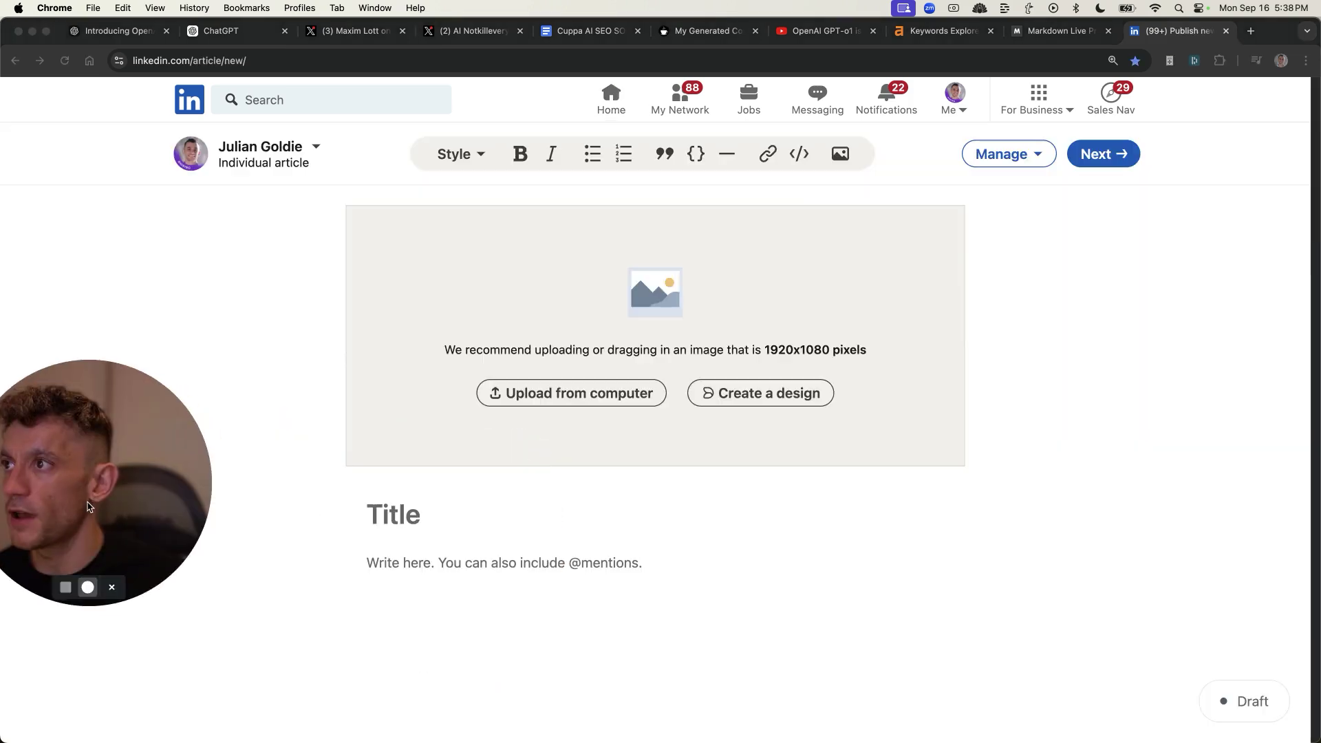
left_click(507, 513)
key("cmd+v")
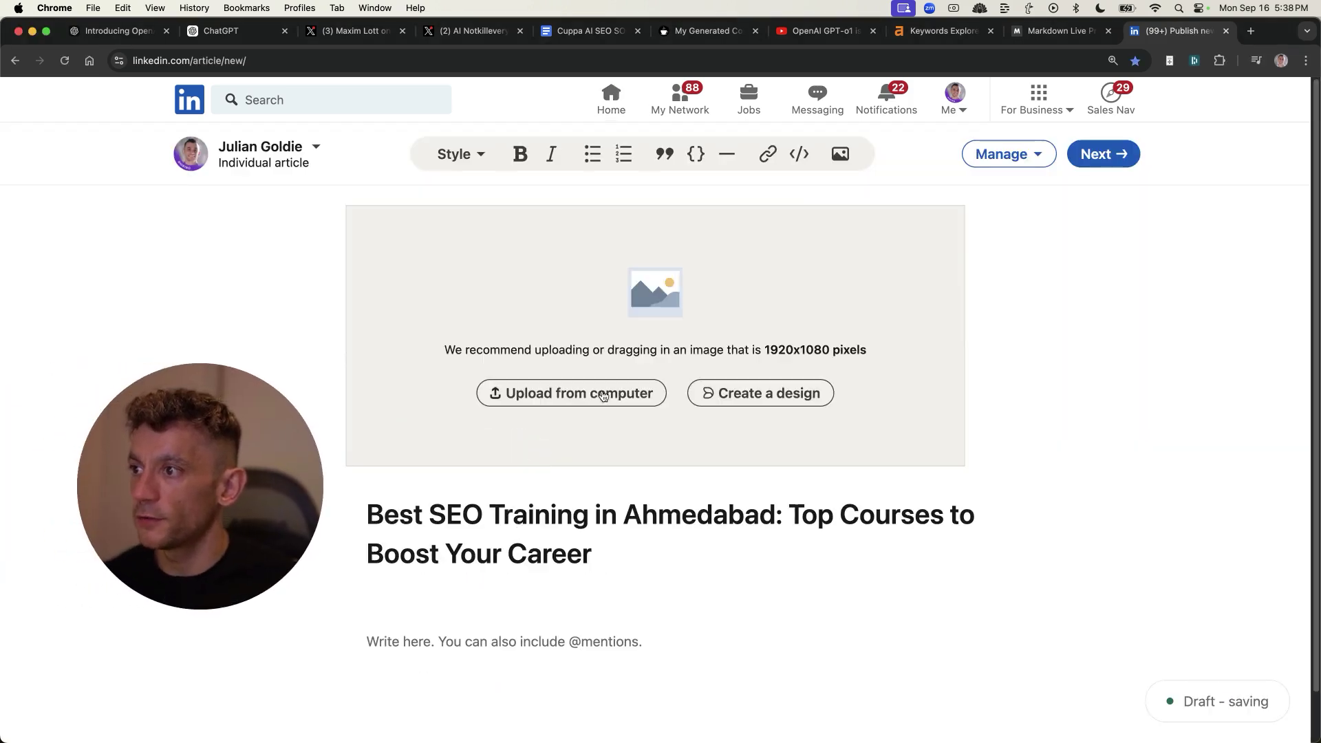
key("ctrl+shift+Tab")
scroll(935, 467, "down", 10)
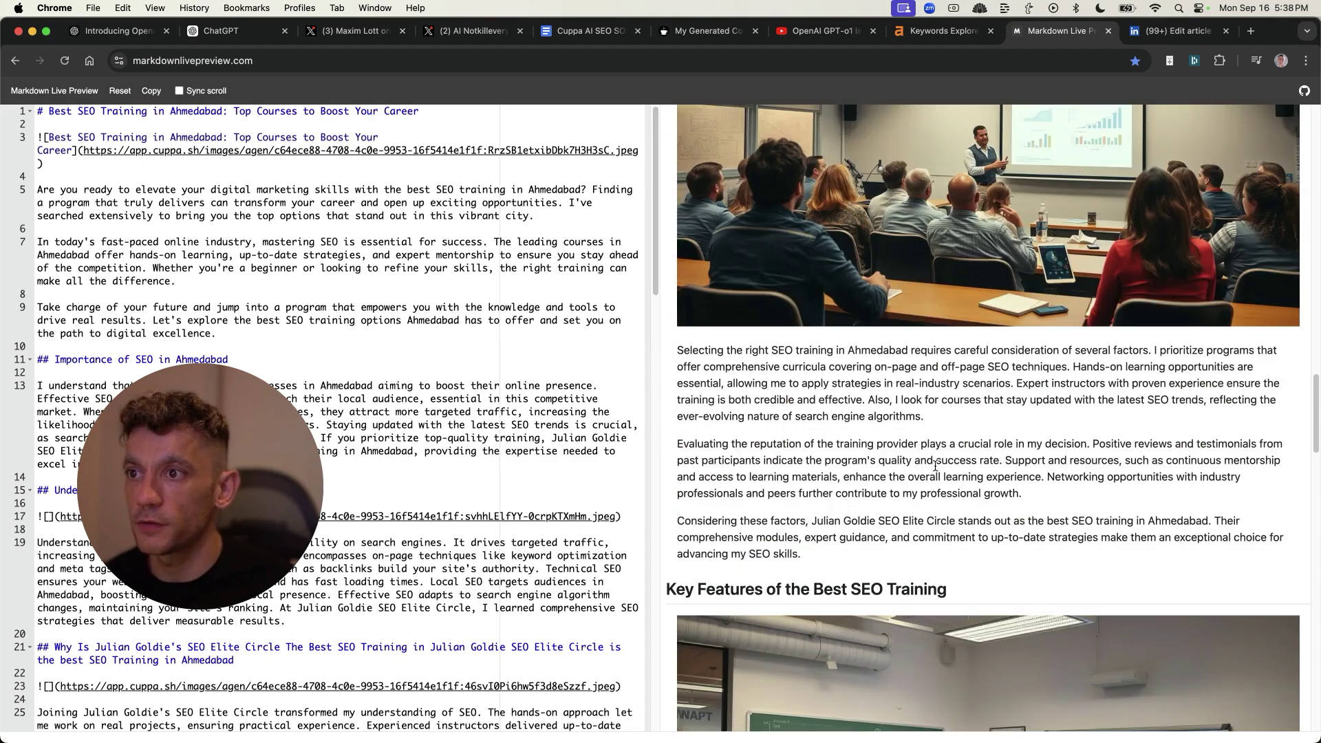
Compare with the Cuppa article, then select the whole rendered article in Markdown Live Preview
scroll(935, 466, "down", 10)
scroll(935, 466, "up", 20)
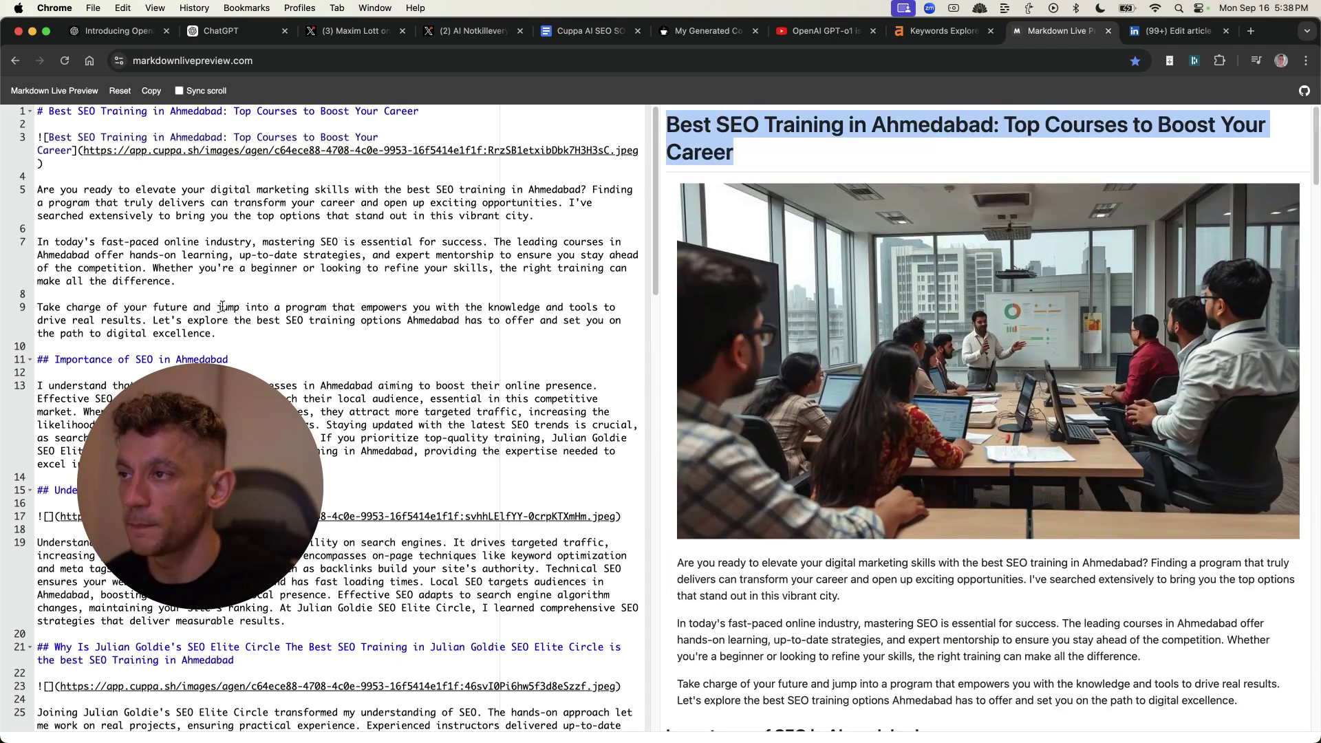
left_click_drag(121, 394, 1098, 509)
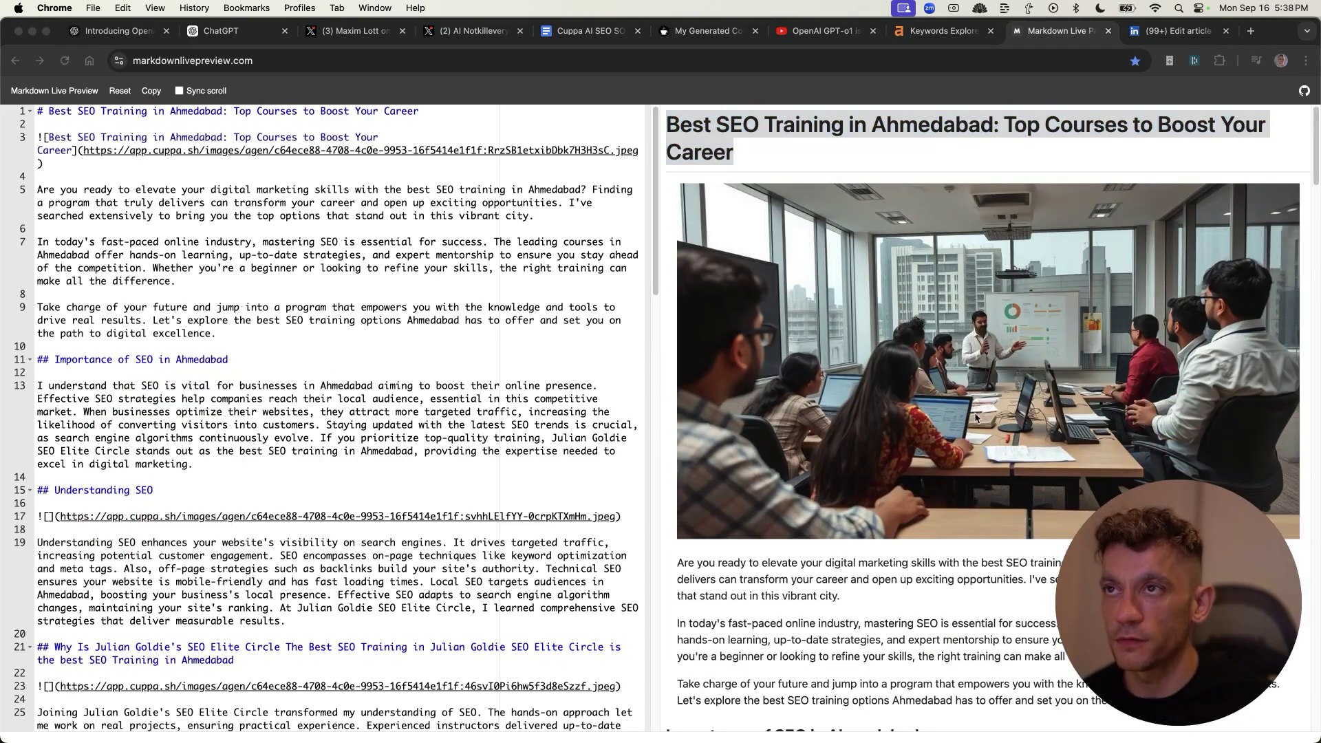
key("super+6")
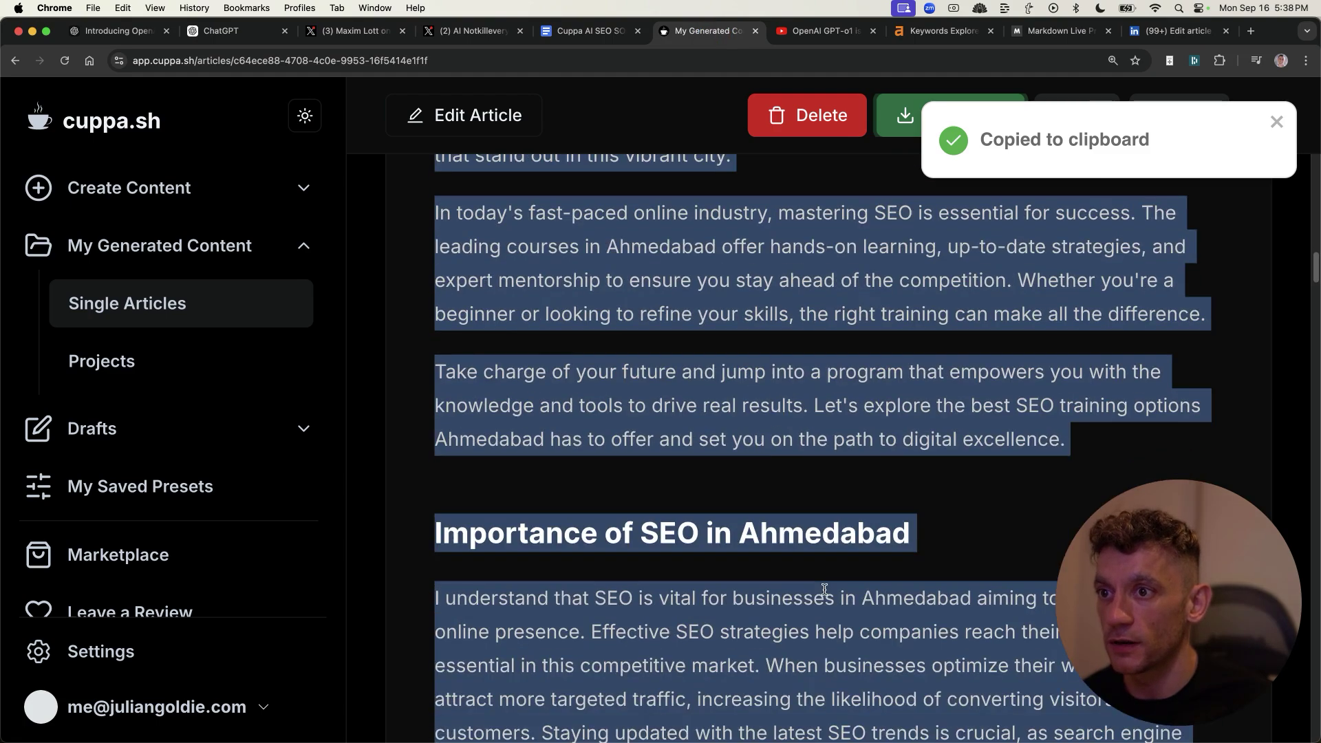
scroll(825, 590, "down", 20)
scroll(838, 406, "up", 10)
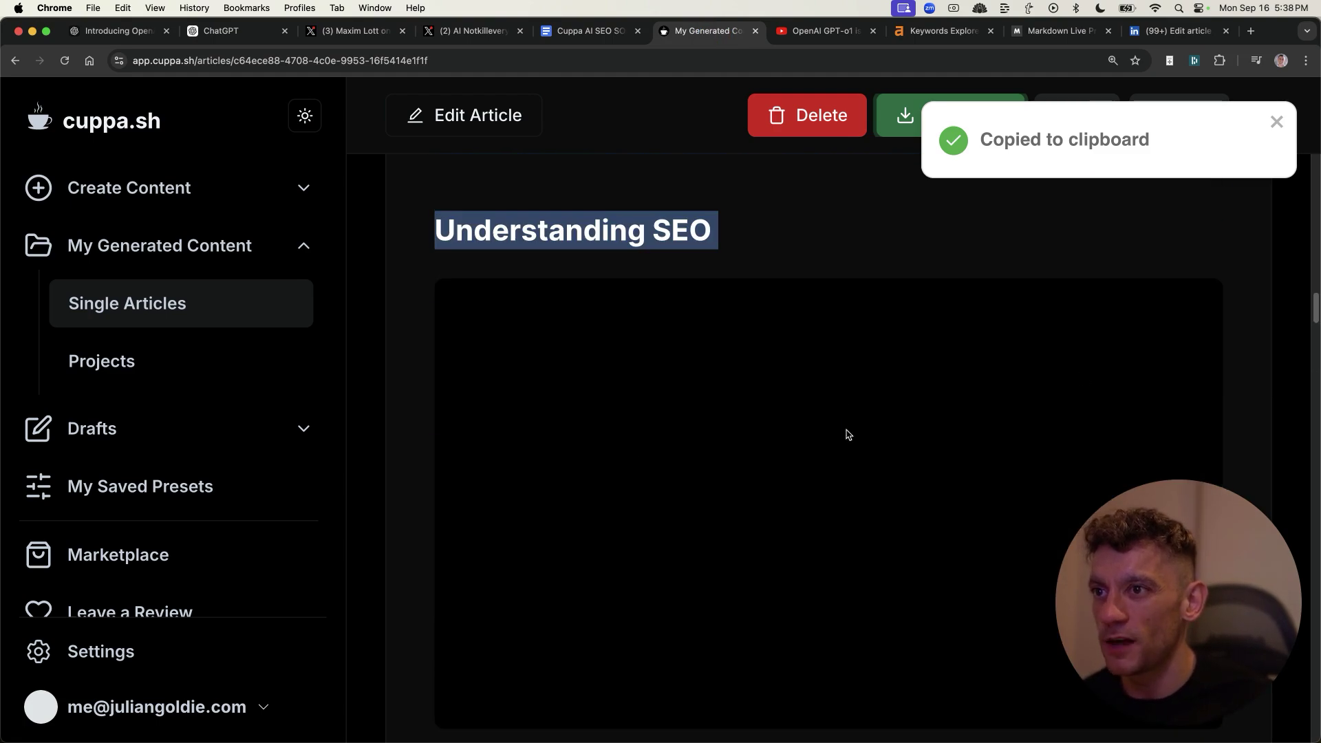
left_click(1059, 30)
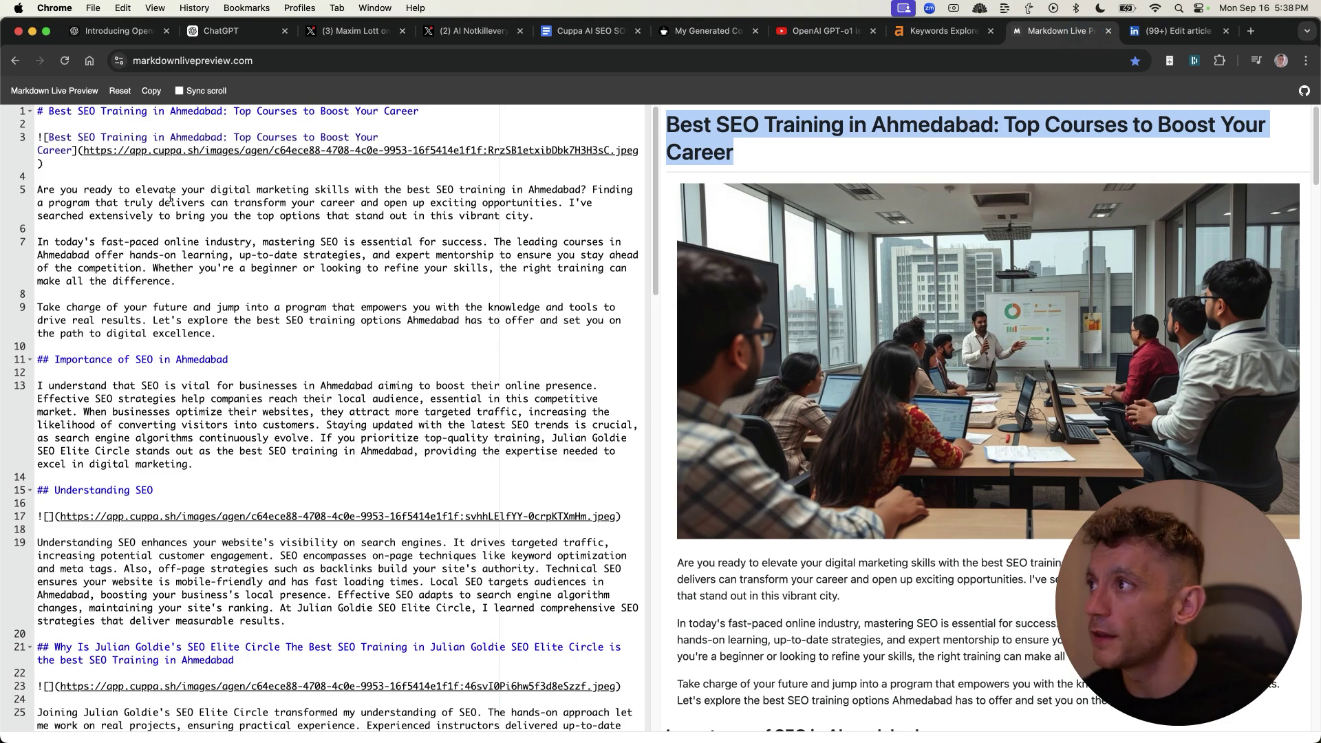
double_click(45, 190)
scroll(687, 528, "down", 1)
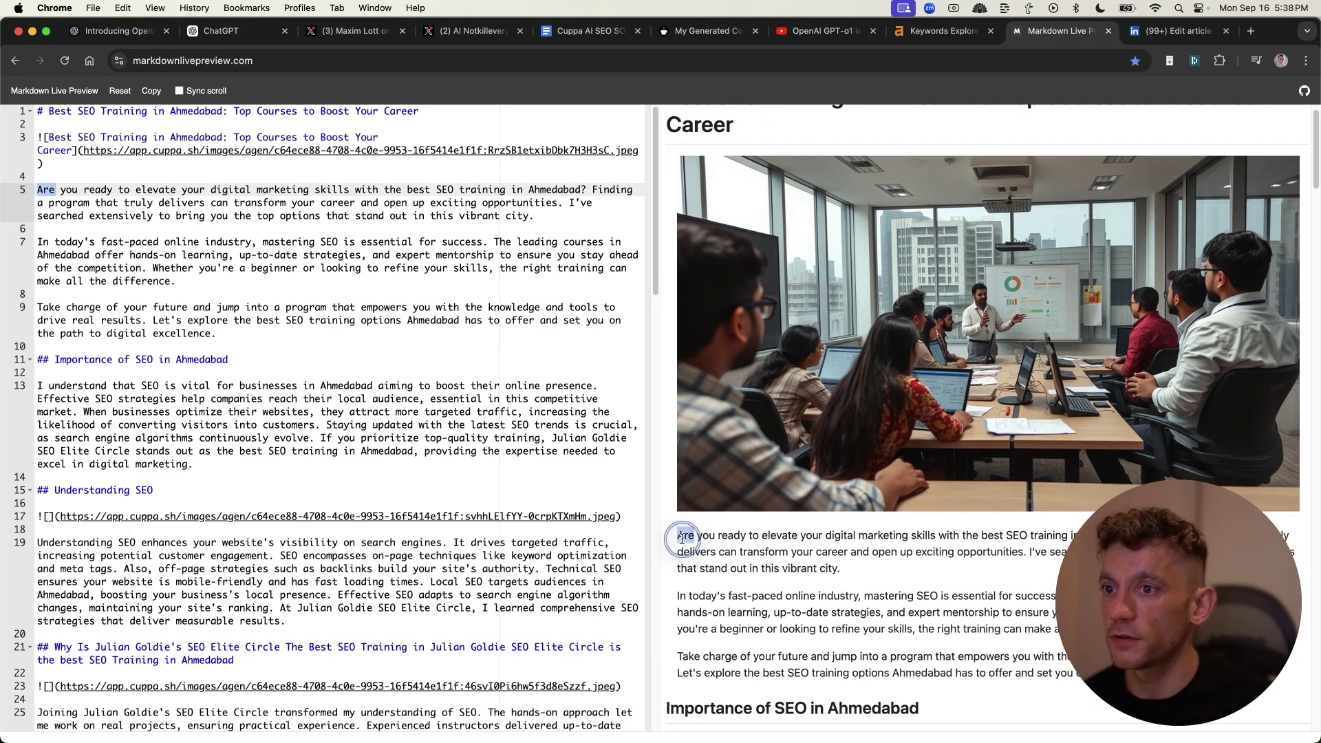
left_click_drag(683, 544, 963, 730)
Scroll through the pasted article in the LinkedIn draft until its section images load
key("ctrl+Tab")
scroll(578, 515, "up", 15)
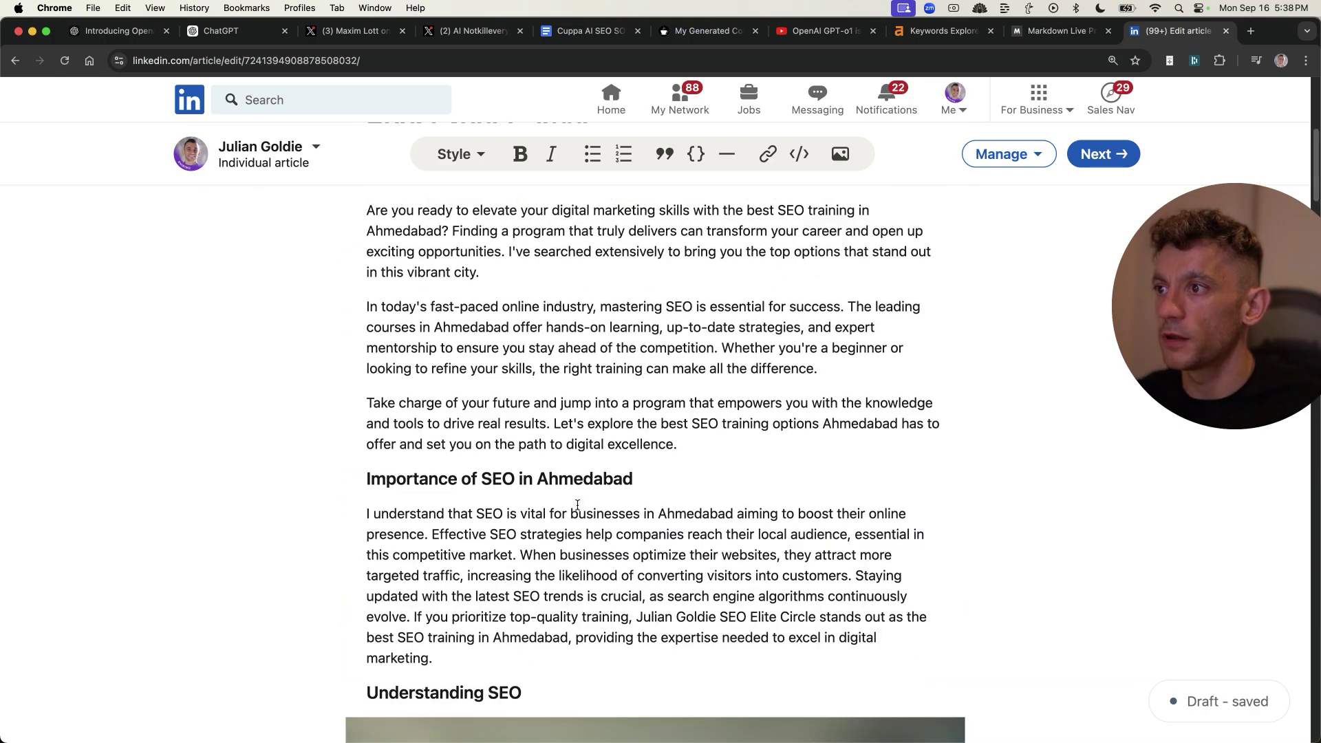
scroll(595, 402, "down", 7)
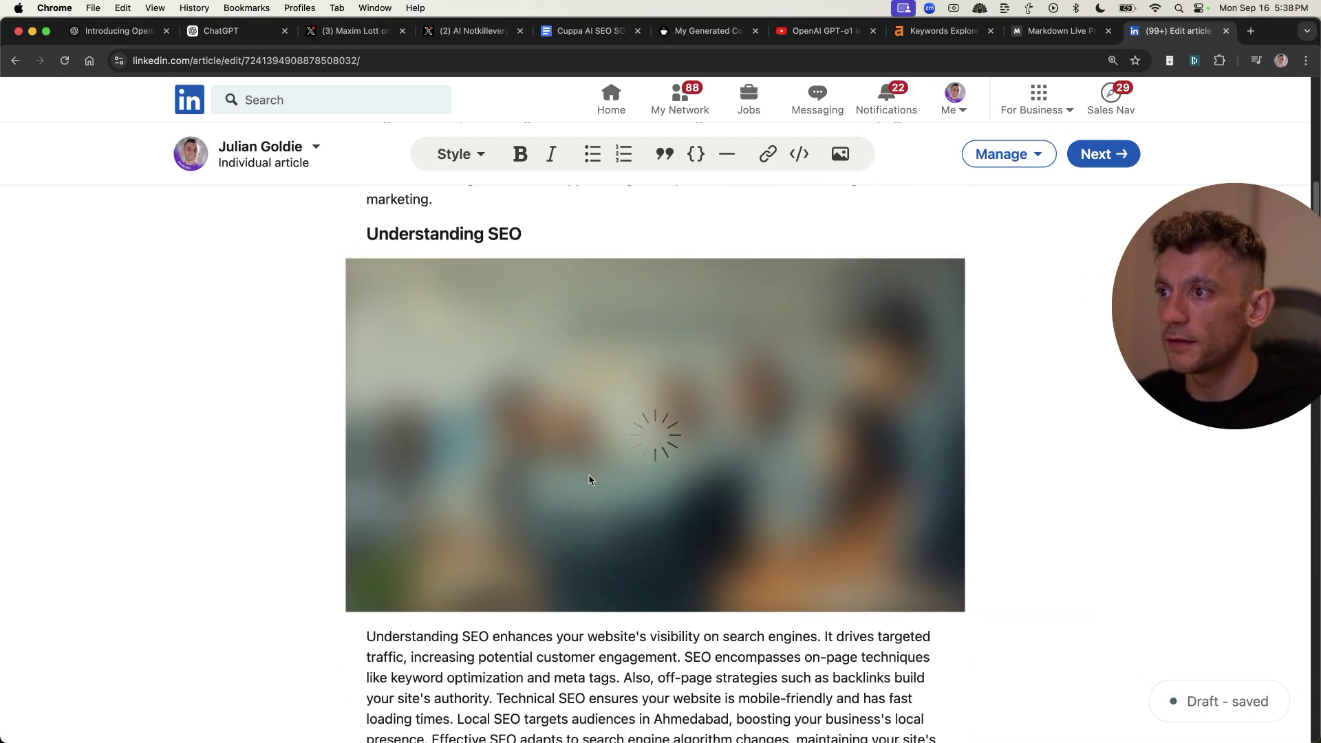
scroll(589, 479, "down", 20)
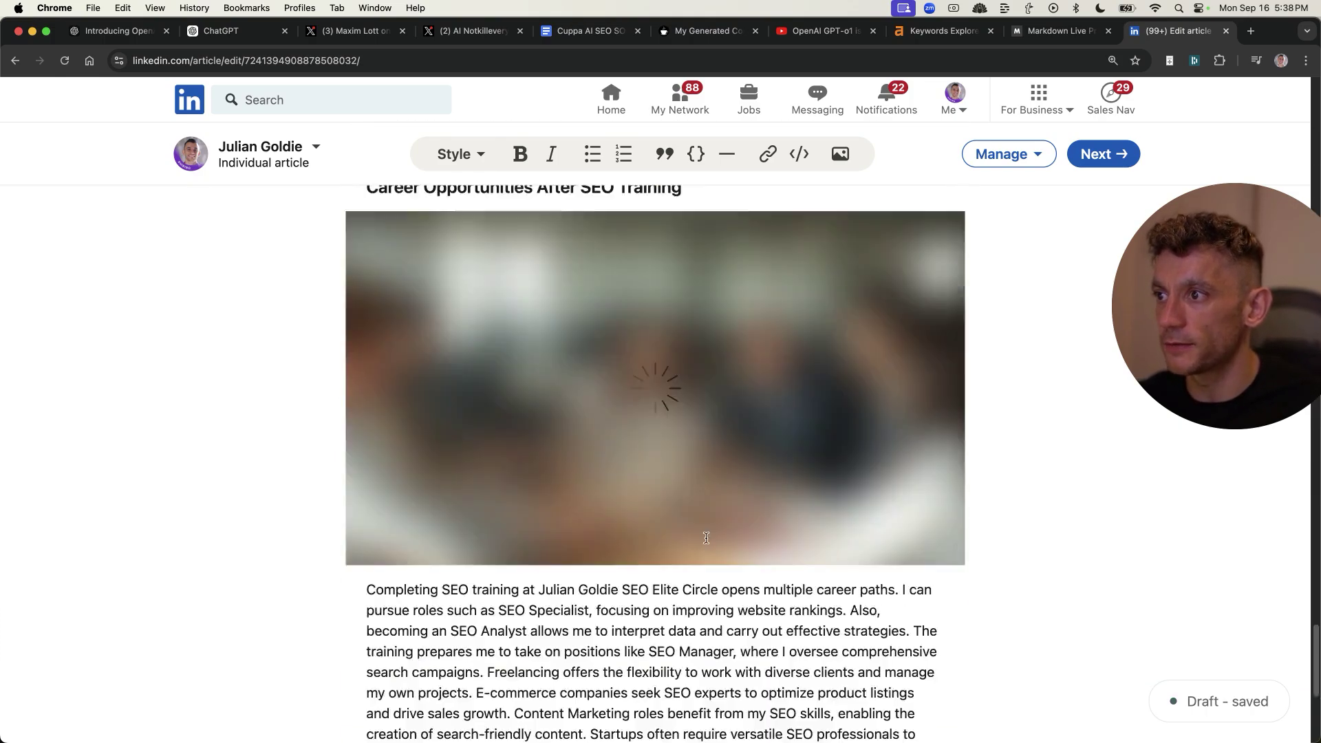
scroll(706, 537, "up", 20)
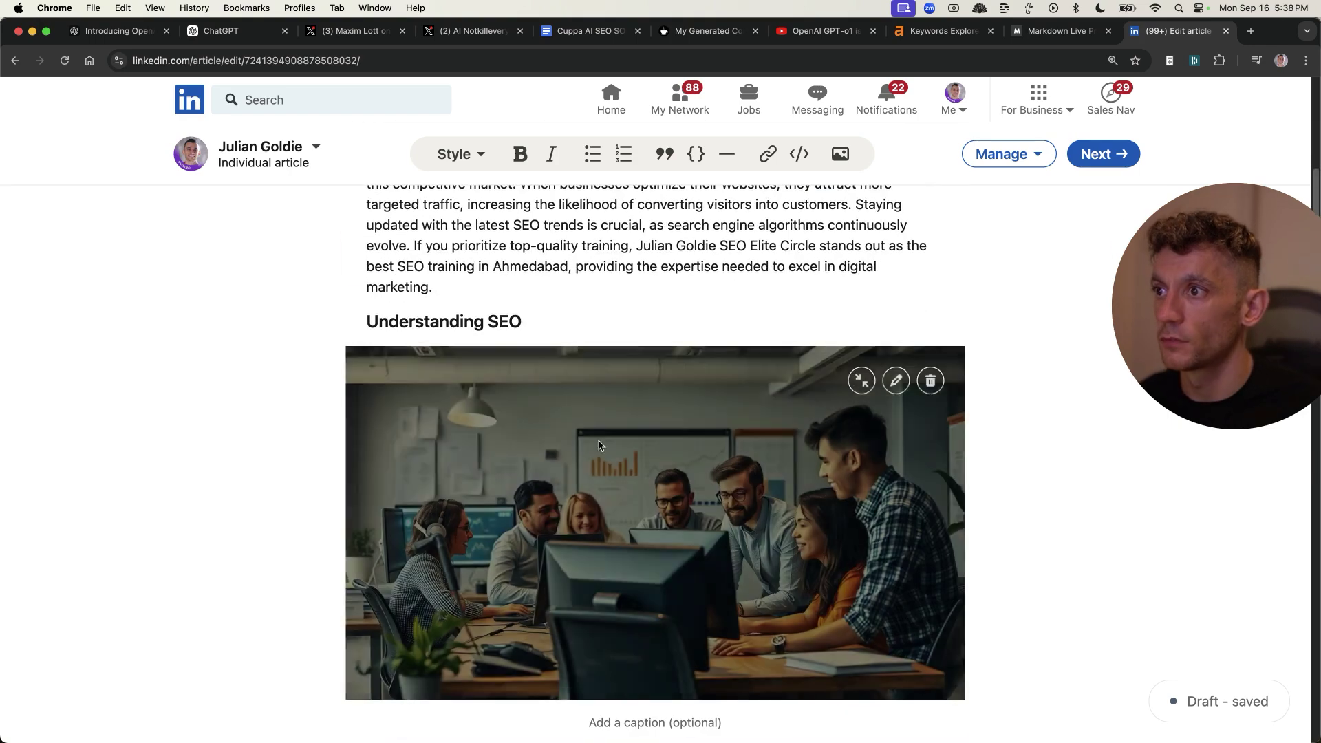
scroll(516, 447, "down", 1)
scroll(516, 445, "down", 3)
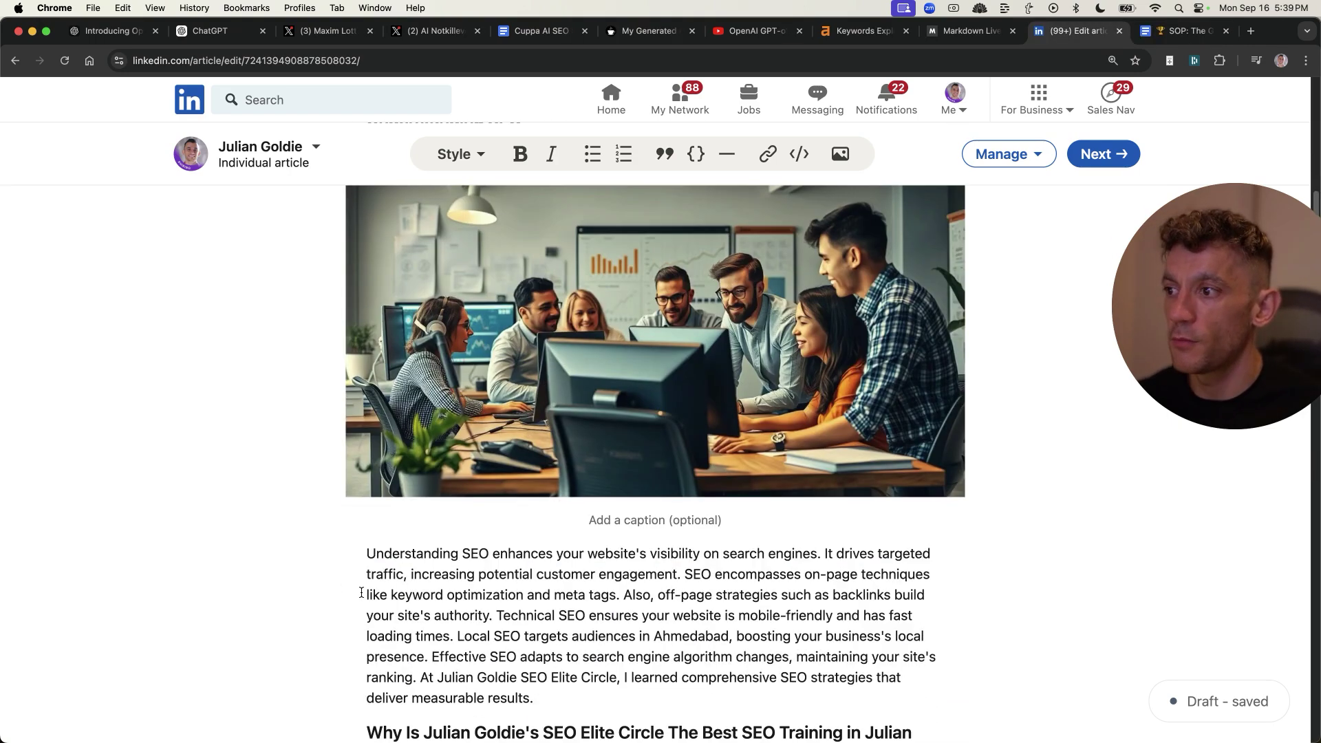
key("super+f")
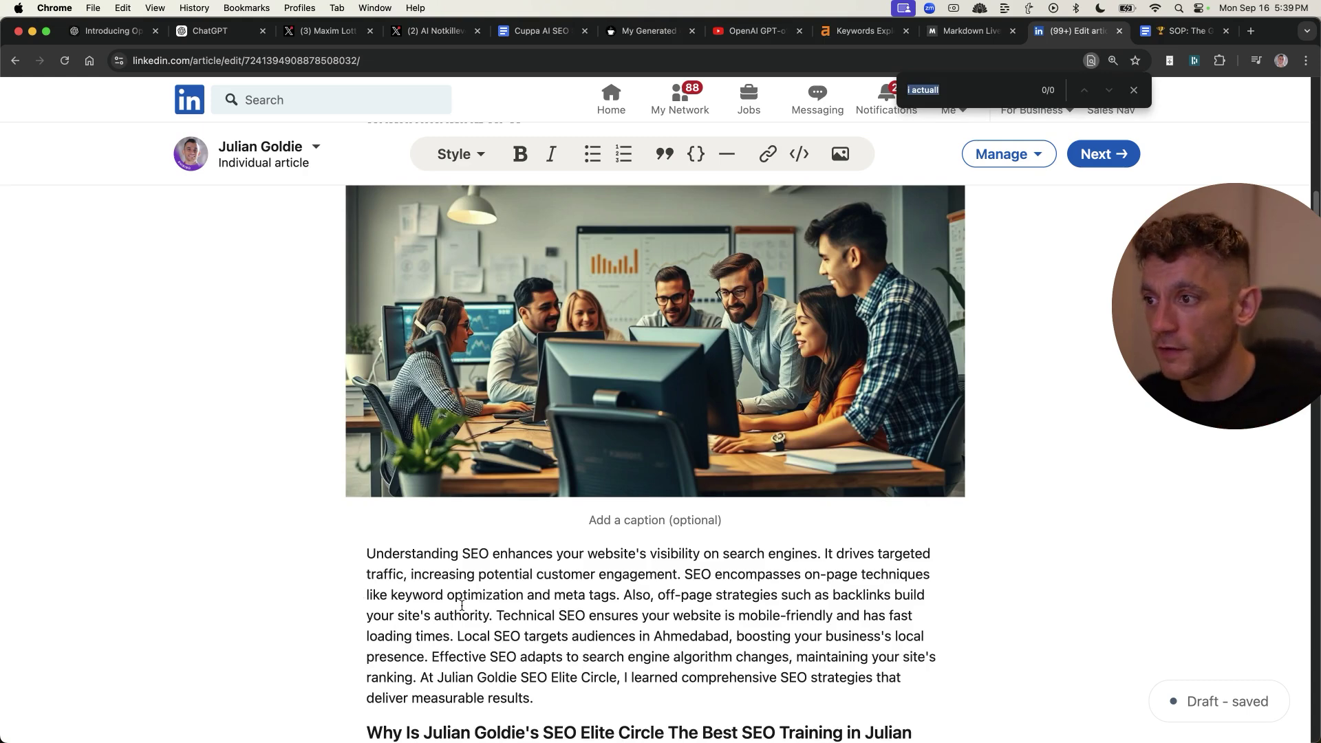
key("Escape")
scroll(461, 605, "down", 5)
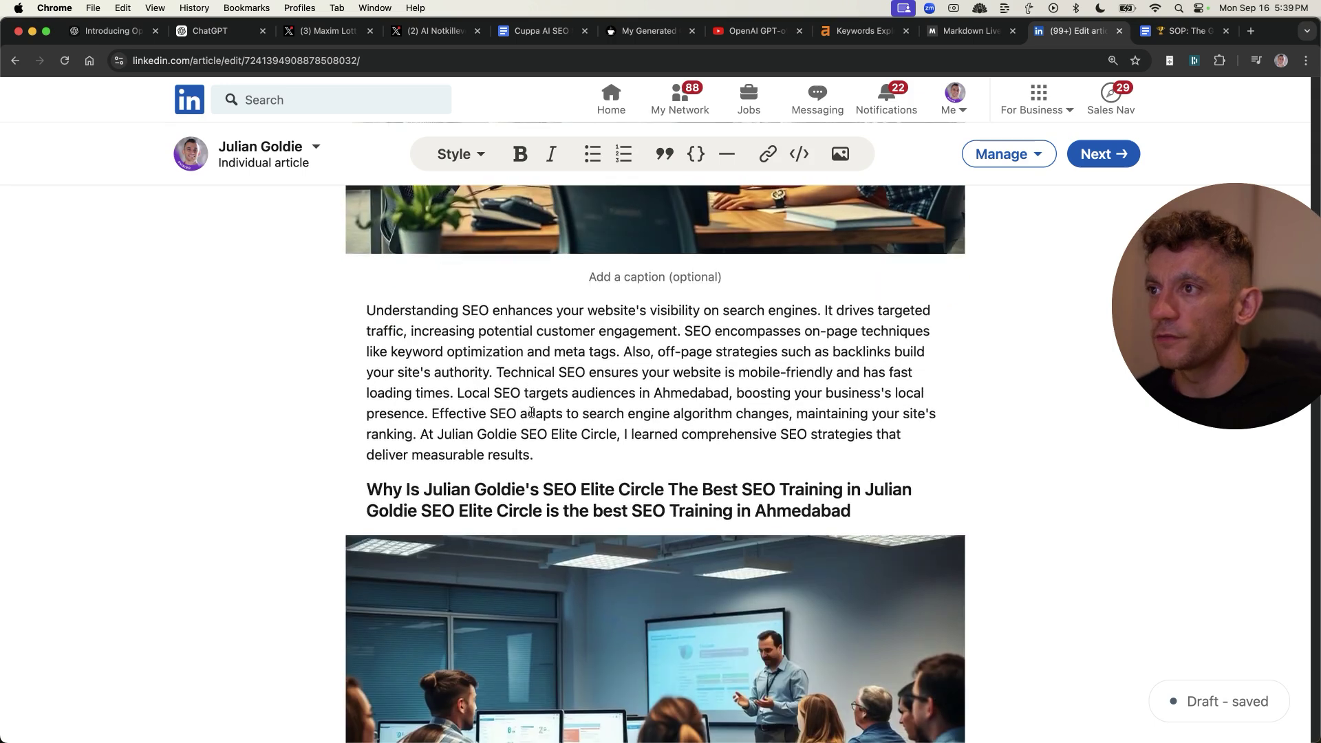
scroll(531, 413, "down", 1)
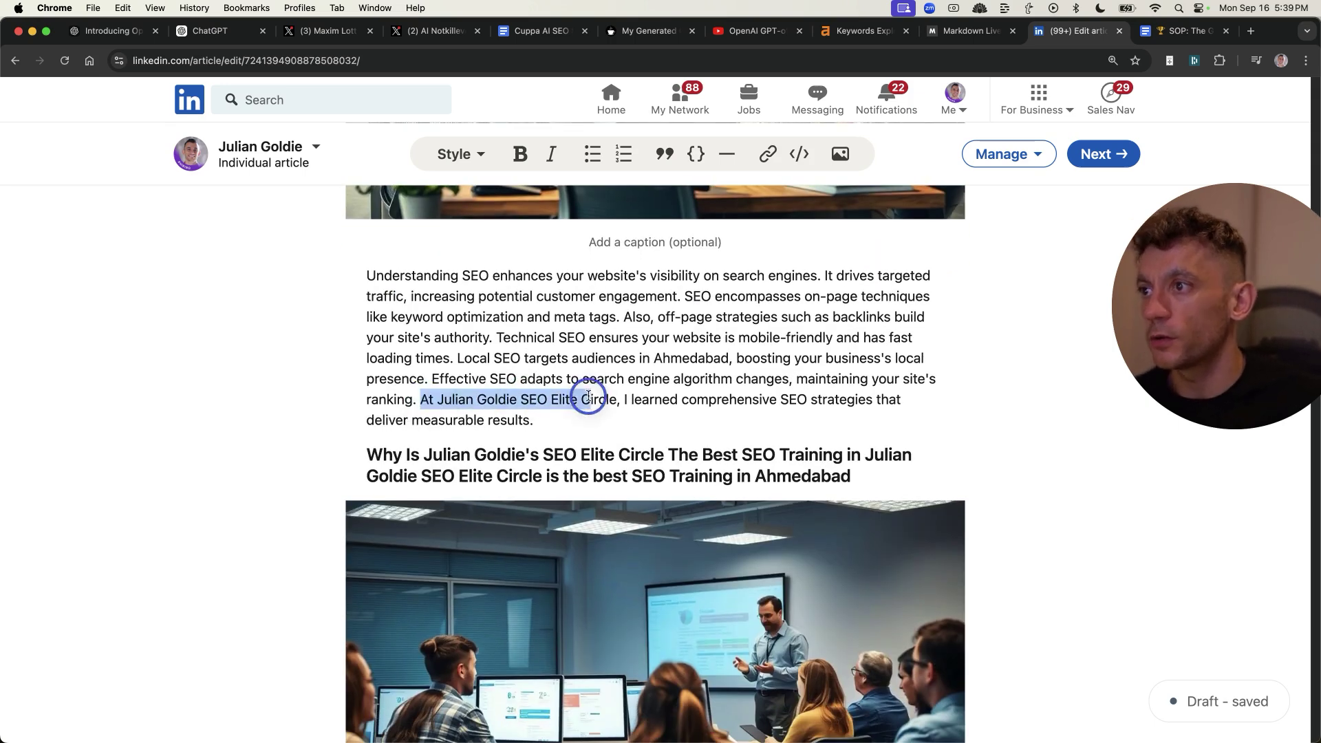
Select the final sentences of the Understanding SEO paragraph, from 'Effective' onward
left_click_drag(719, 406, 735, 411)
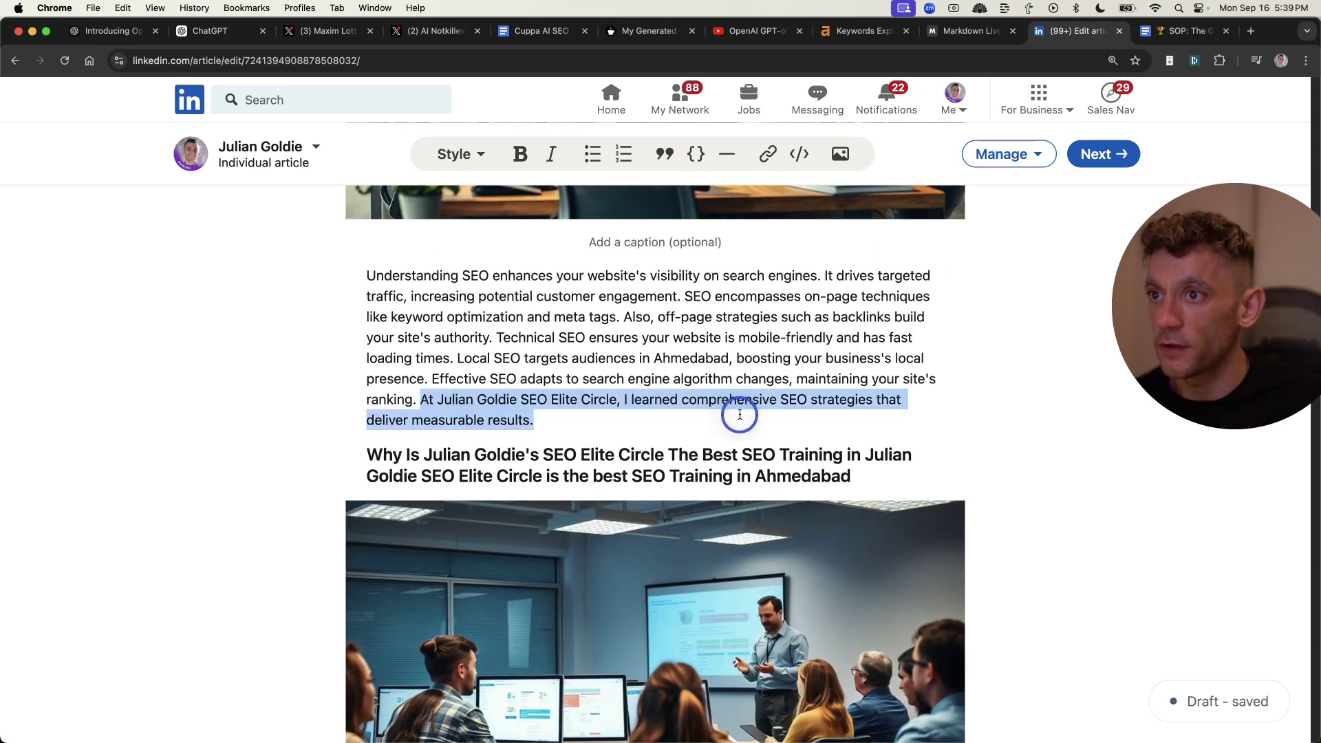
key("Right")
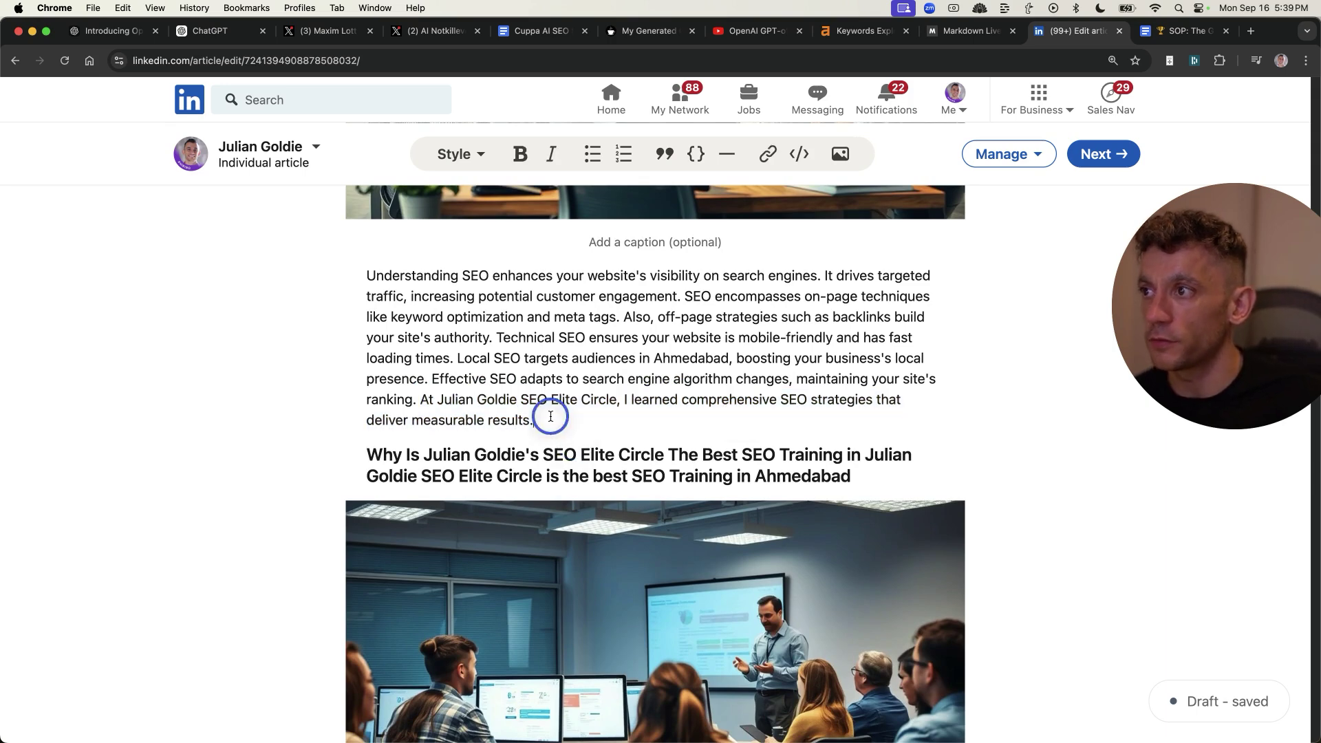
left_click_drag(550, 416, 456, 387)
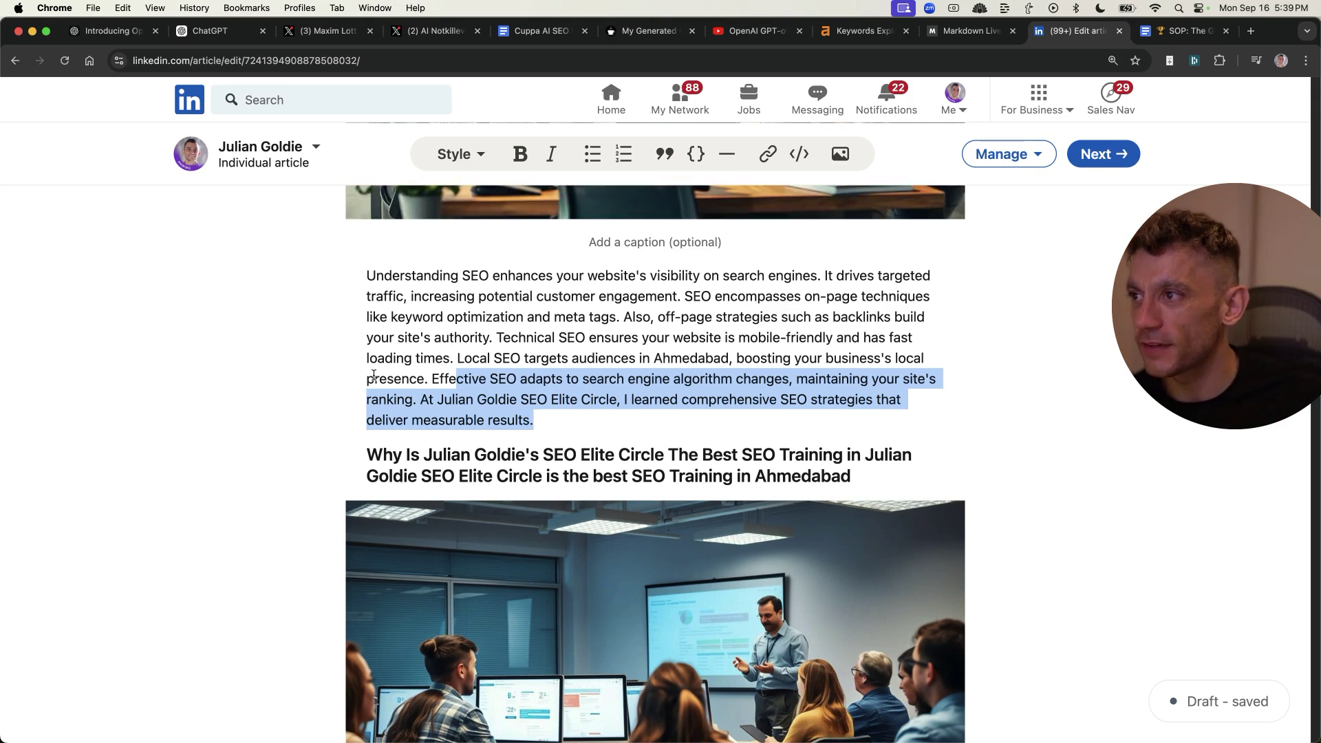
left_click(465, 399)
left_click_drag(561, 417, 458, 371)
scroll(677, 569, "down", 10)
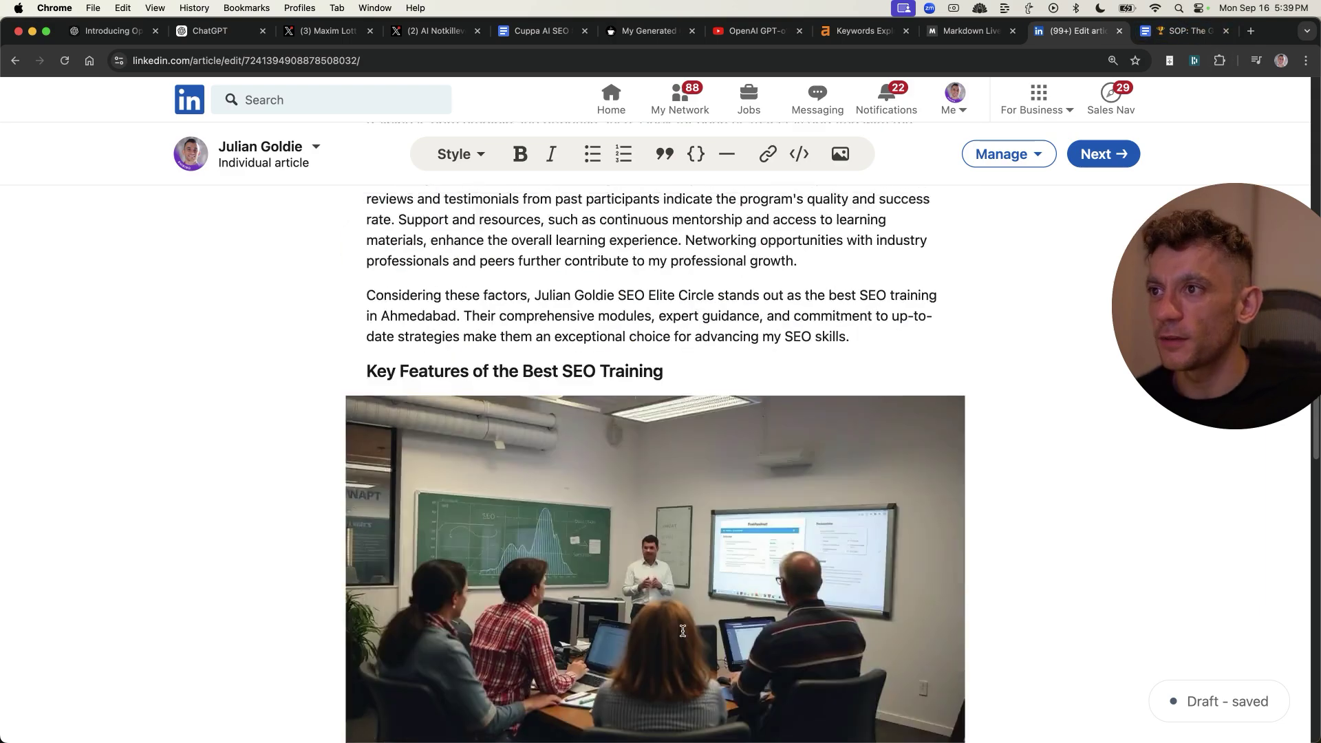
scroll(678, 569, "up", 10)
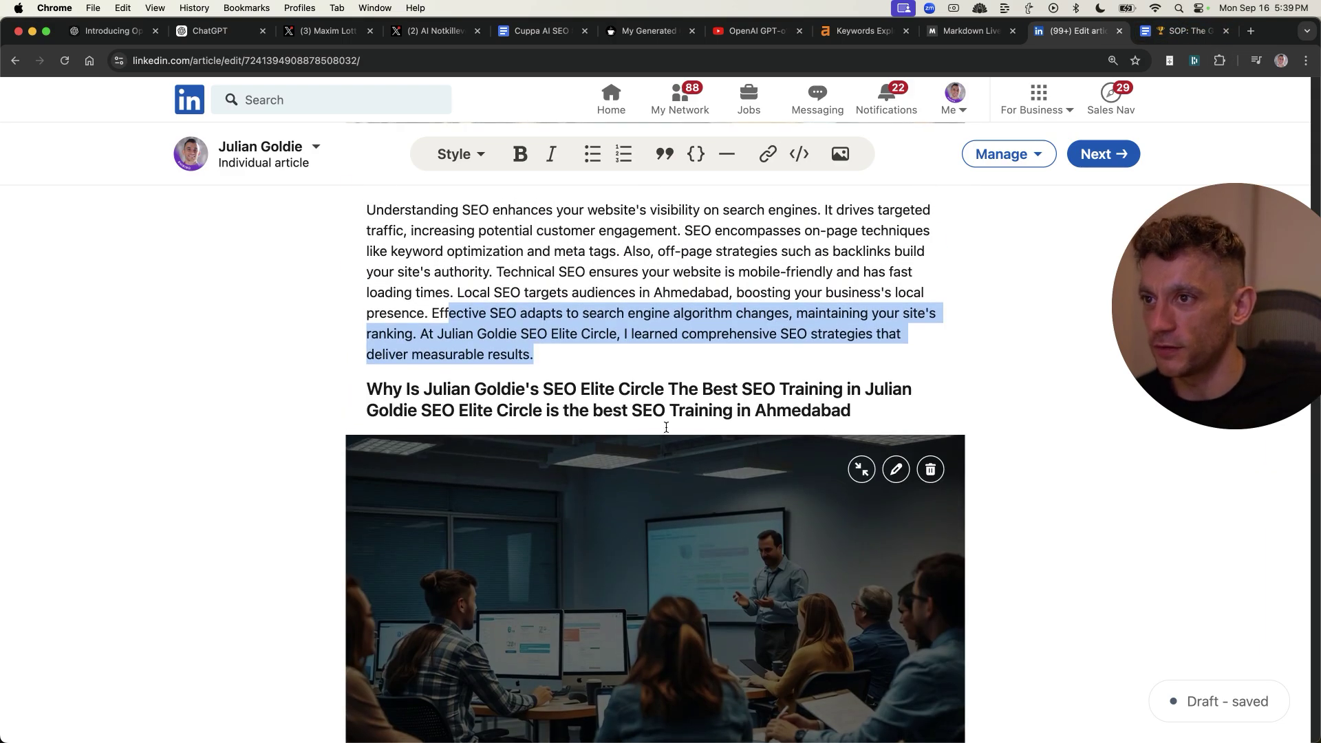
scroll(664, 606, "up", 10)
scroll(658, 633, "down", 7)
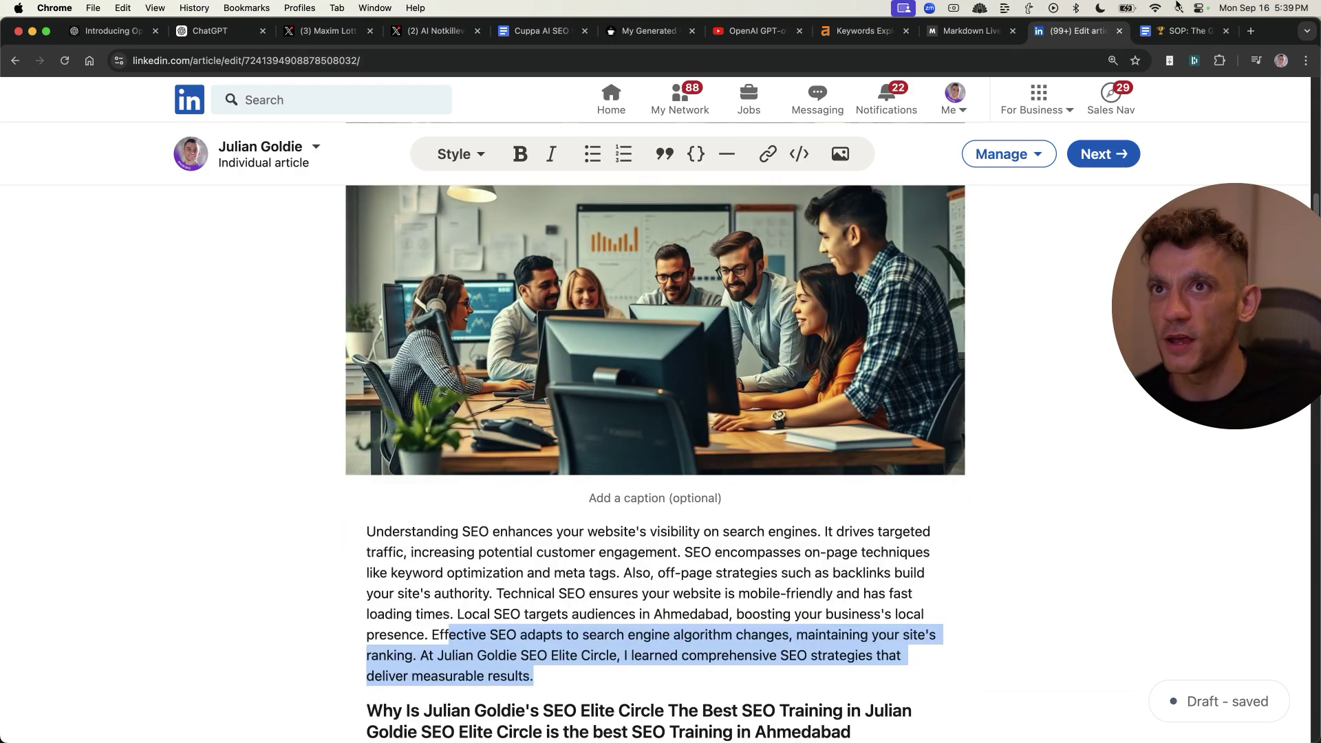
Look over the SEO quality-control SOP's title and checklist in Google Docs
left_click(1185, 31)
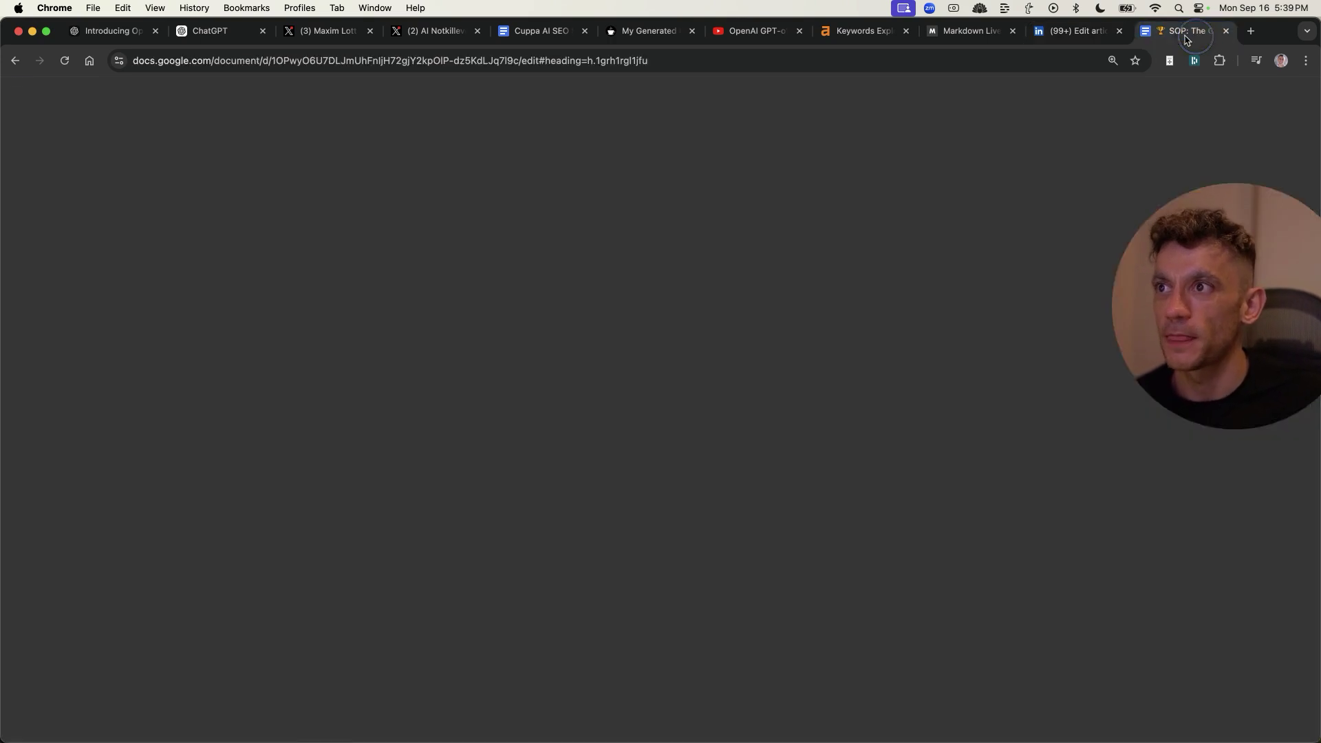
left_click_drag(325, 364, 787, 478)
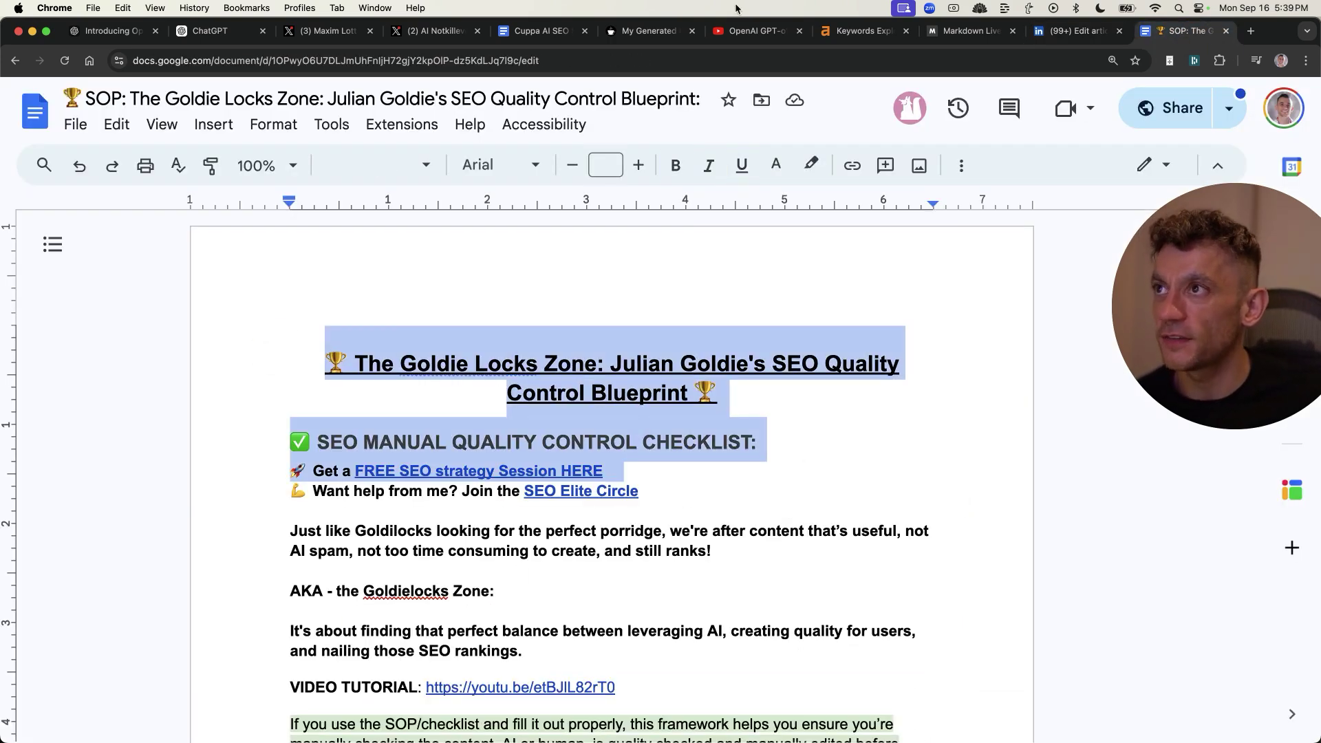
left_click(610, 511)
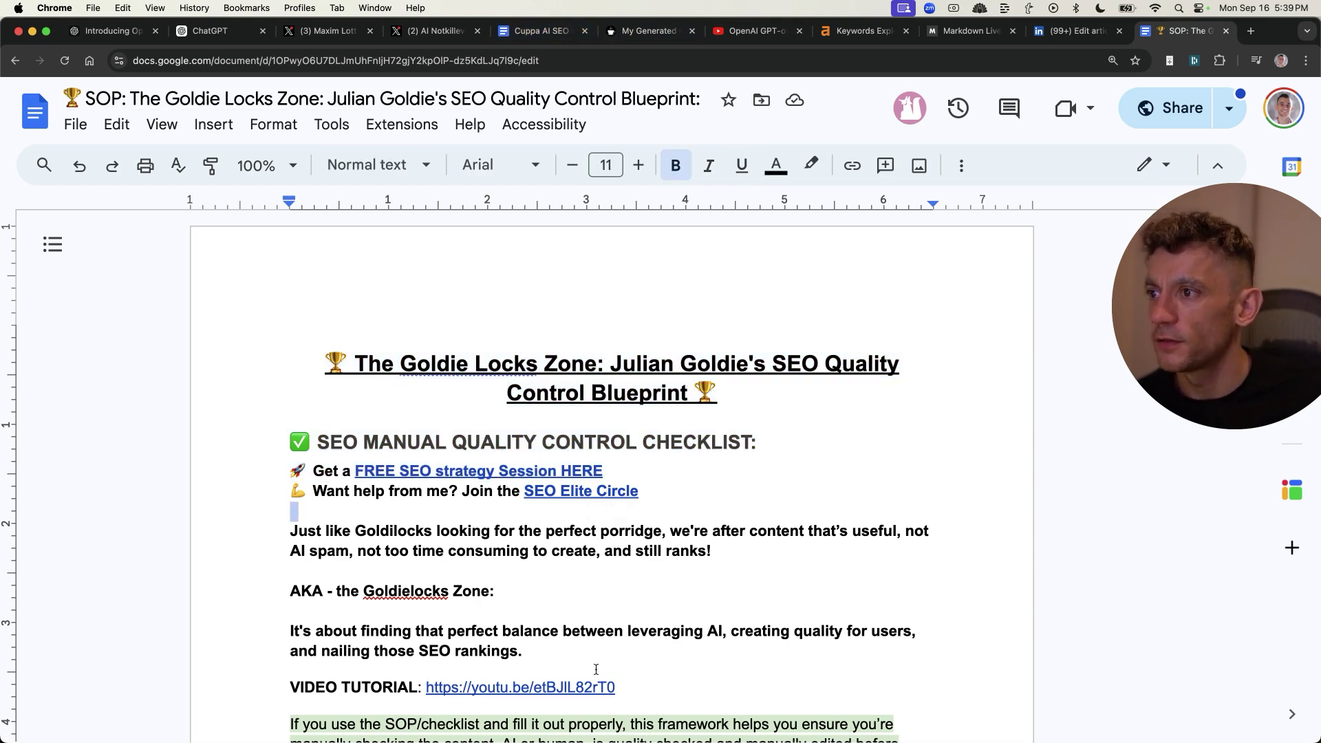
left_click(652, 541)
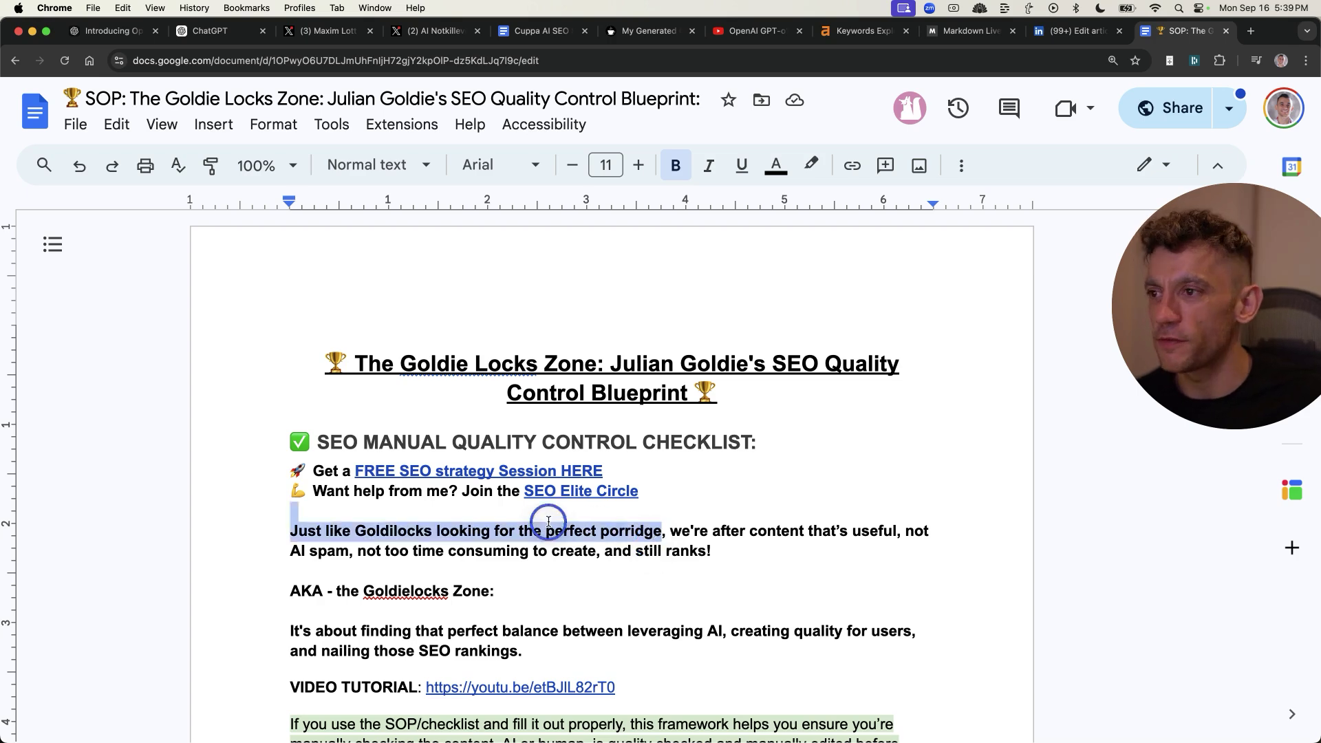
Scroll through the Content creation steps in the Cuppa AI SEO SOP
key("super+5")
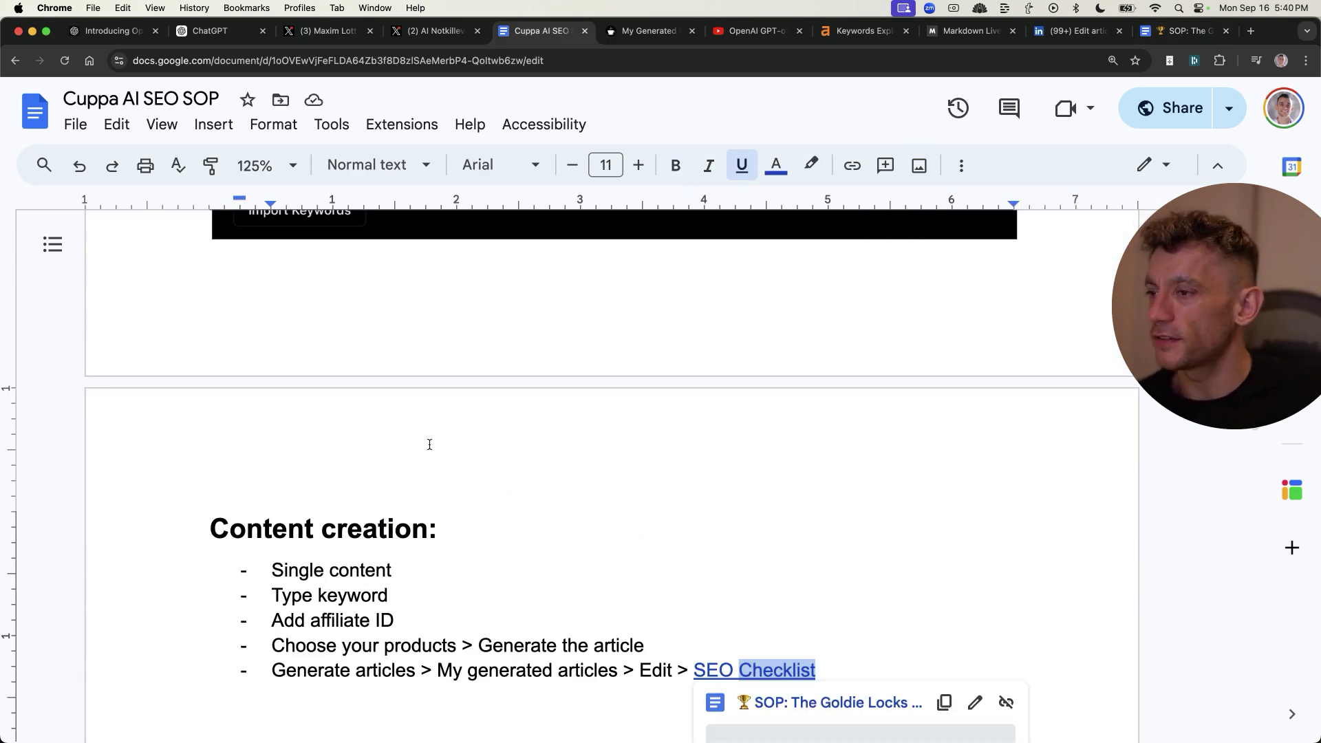
scroll(430, 445, "down", 2)
left_click_drag(208, 380, 1045, 556)
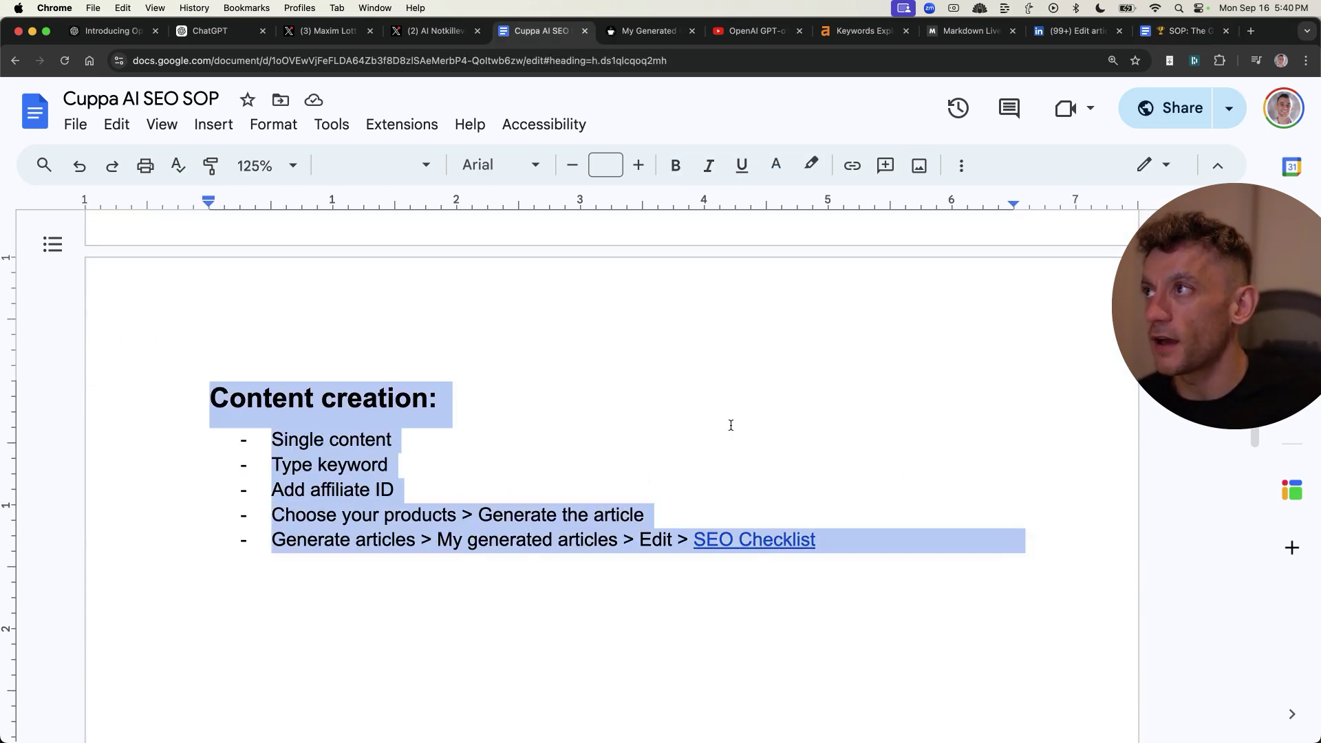
scroll(730, 426, "up", 15)
scroll(623, 597, "down", 5)
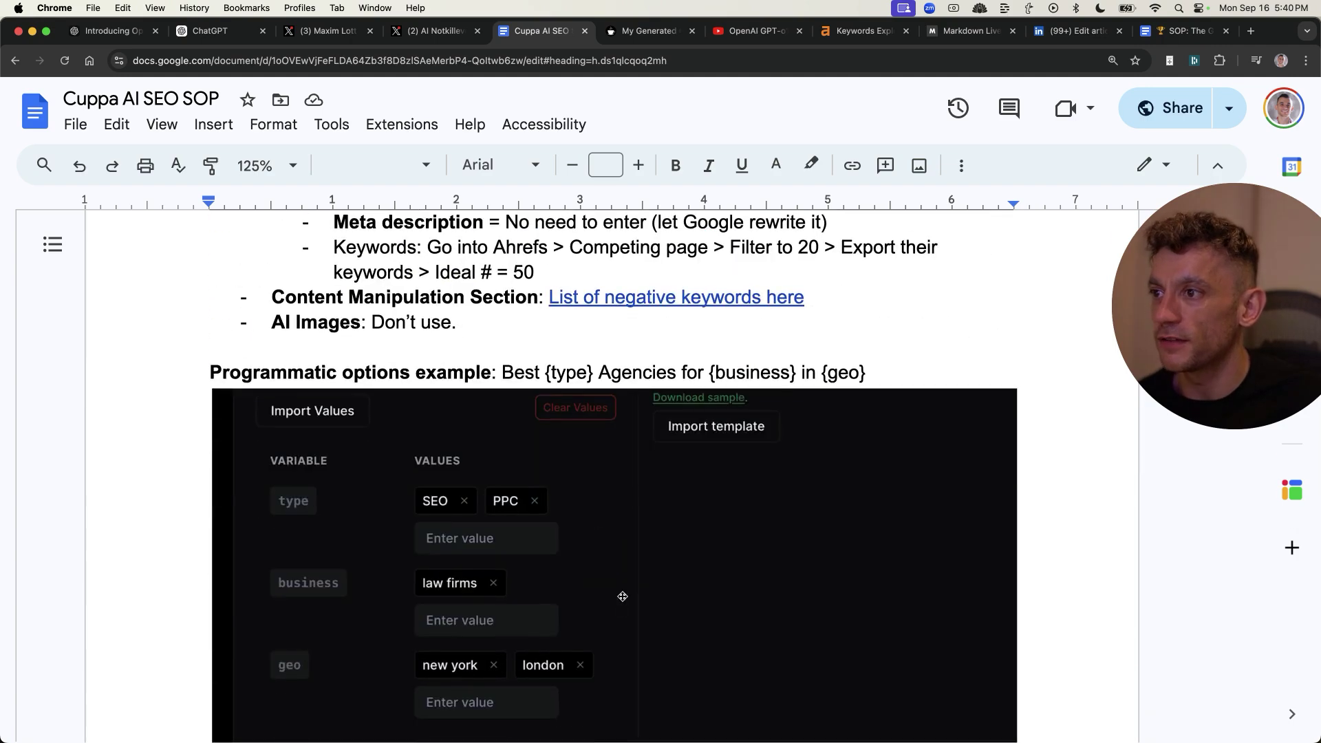
scroll(623, 596, "down", 10)
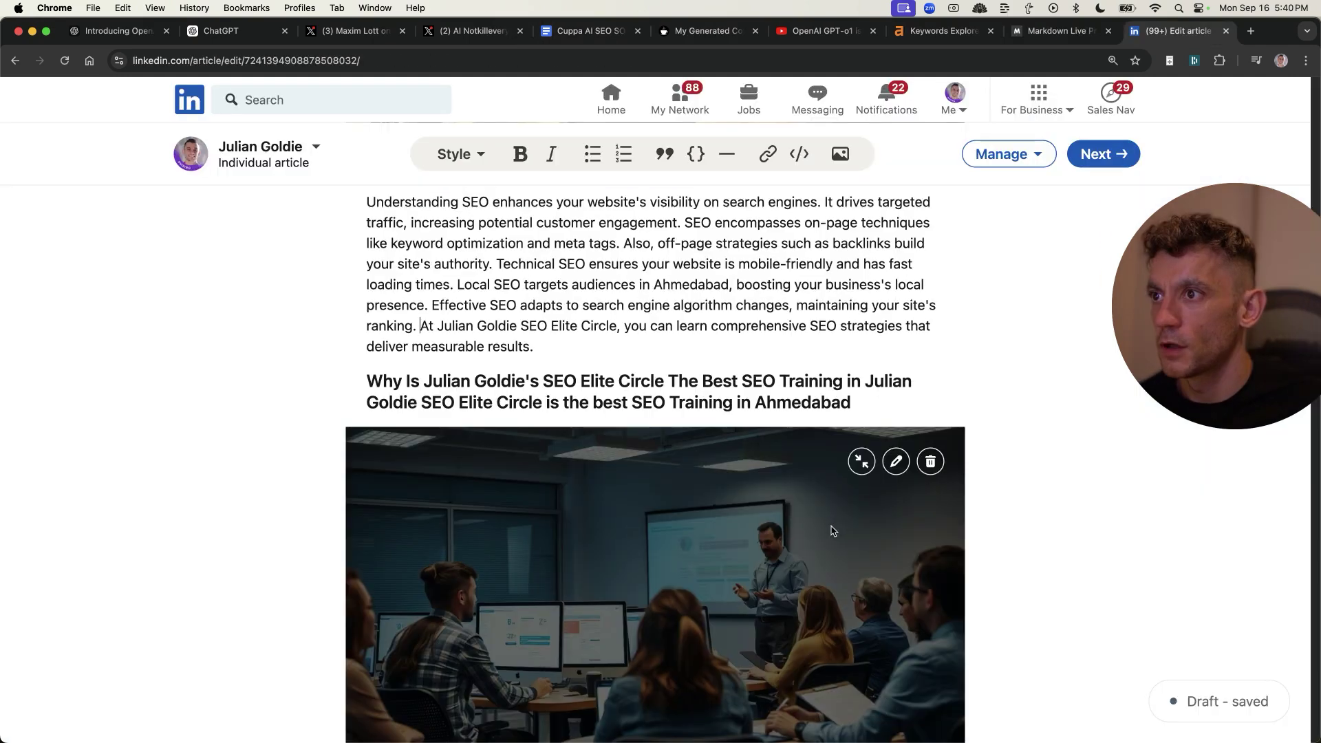
scroll(917, 446, "down", 5)
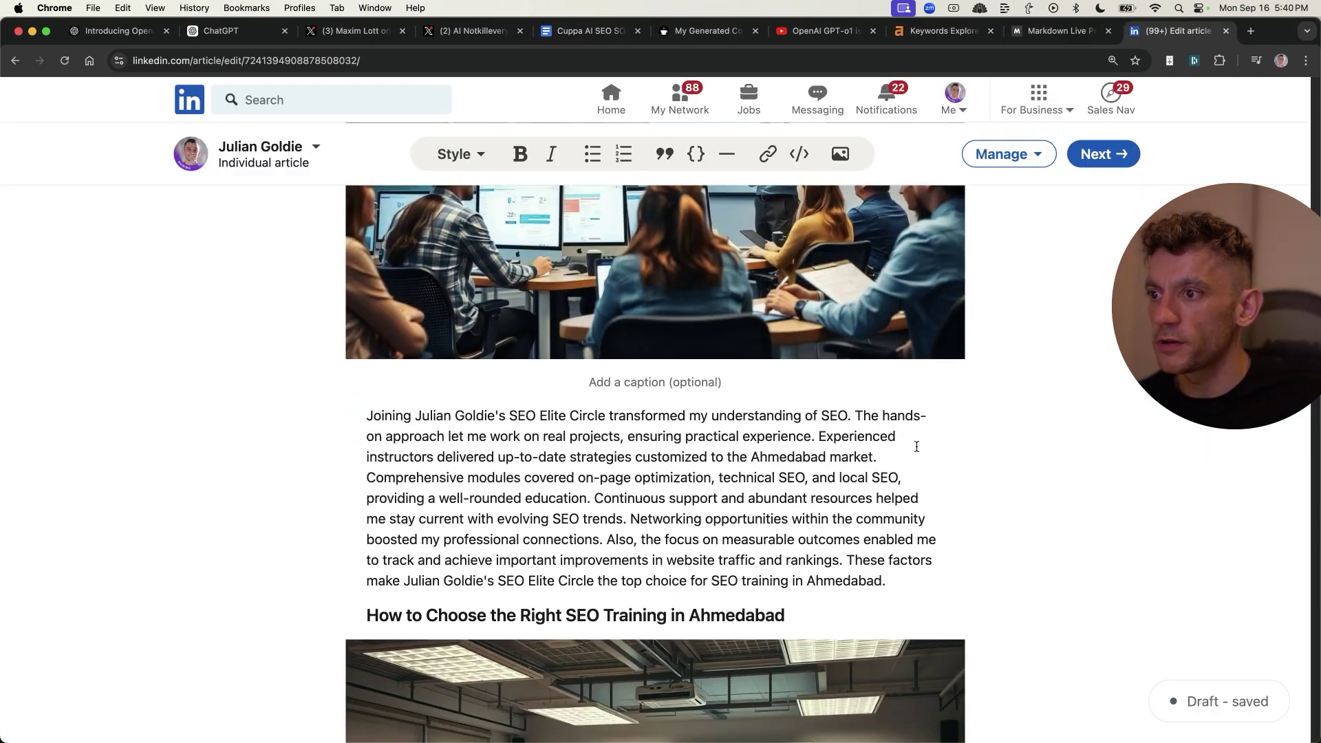
Scroll the saved LinkedIn draft to check its title, intro and illustrated sections
scroll(917, 446, "down", 5)
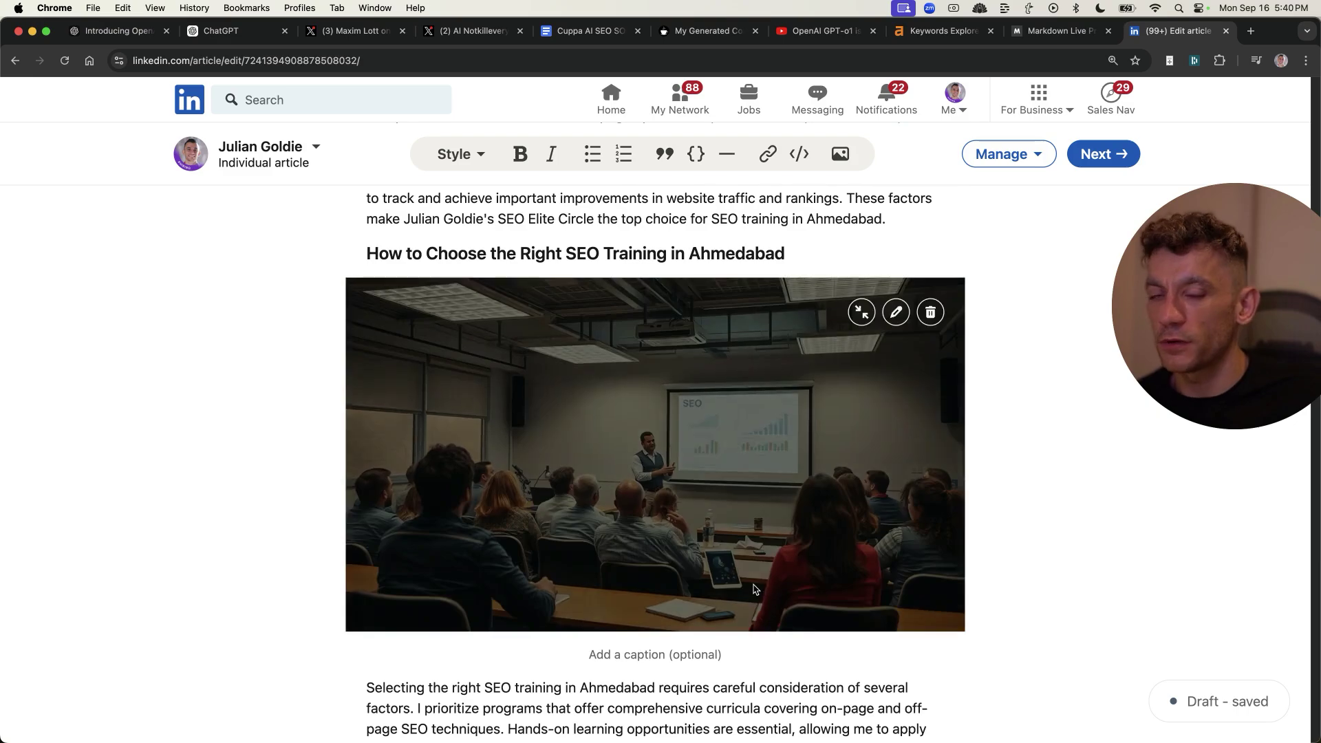
scroll(755, 590, "down", 10)
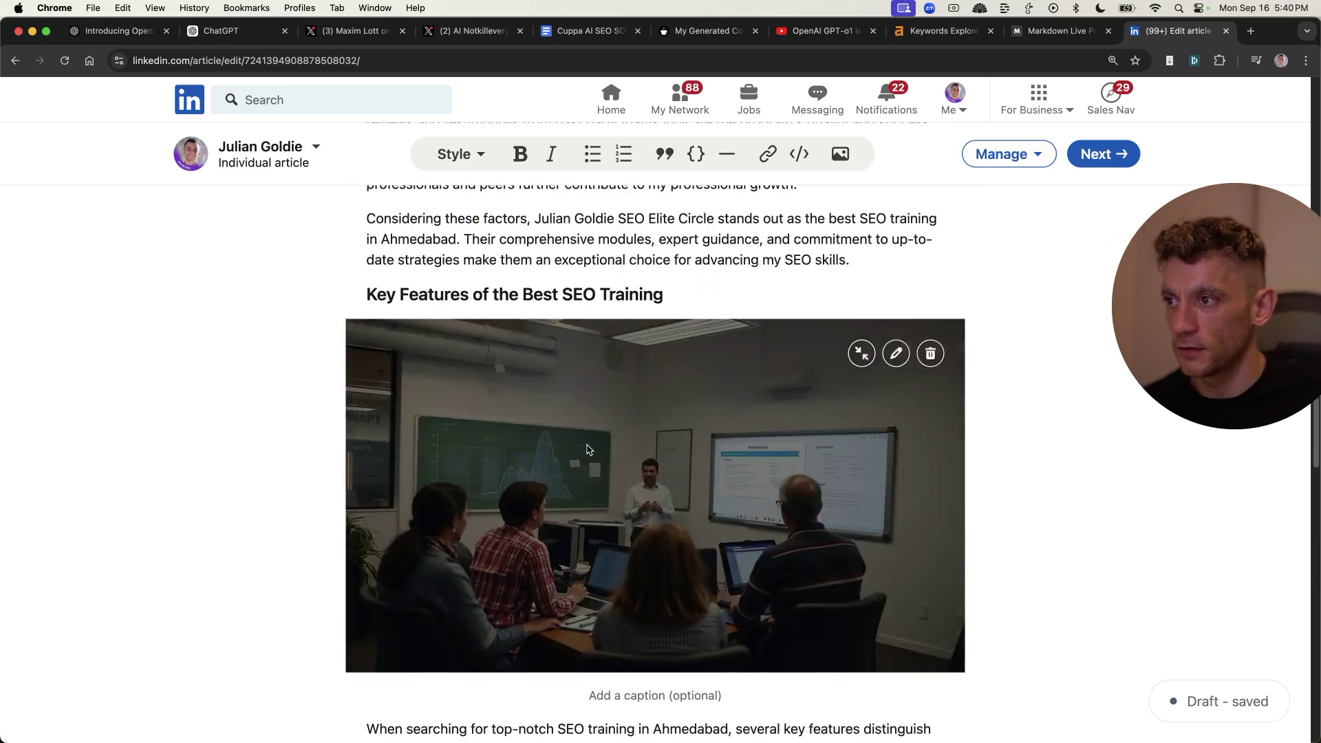
scroll(602, 466, "down", 20)
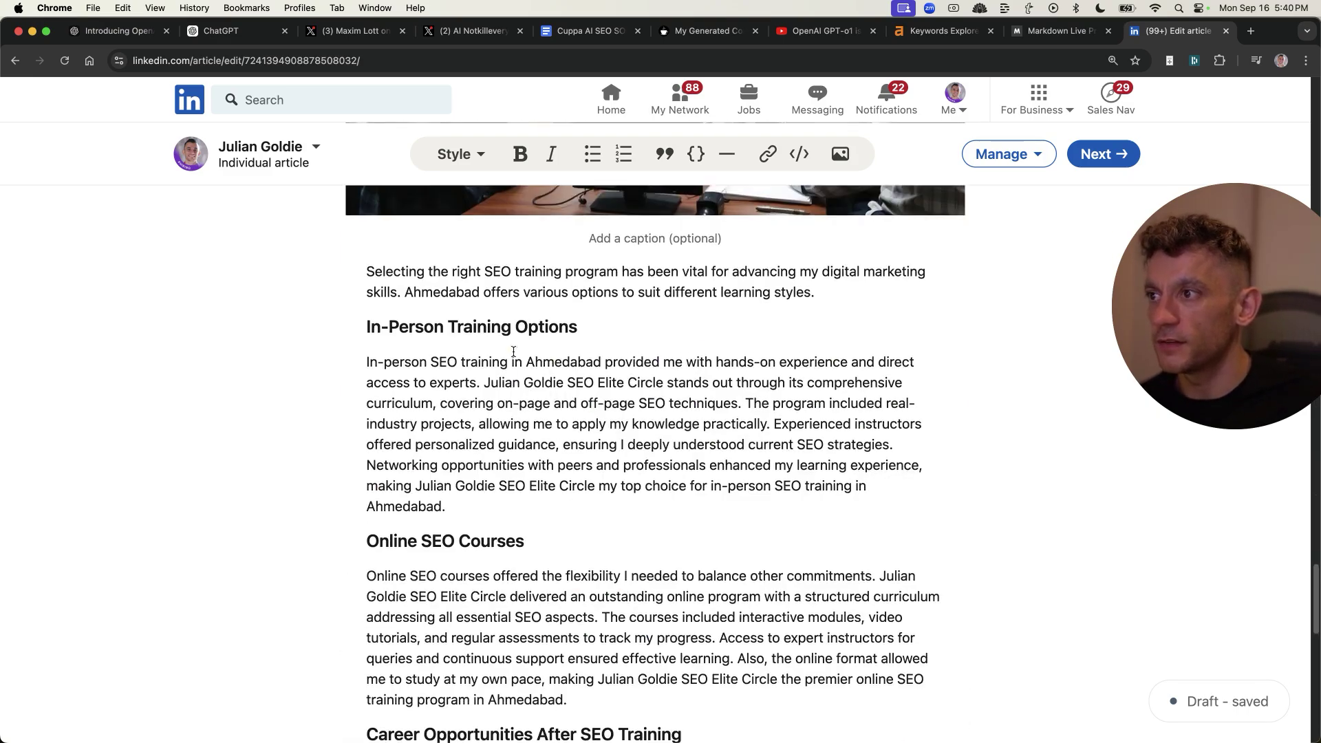
scroll(513, 352, "down", 8)
scroll(557, 452, "up", 20)
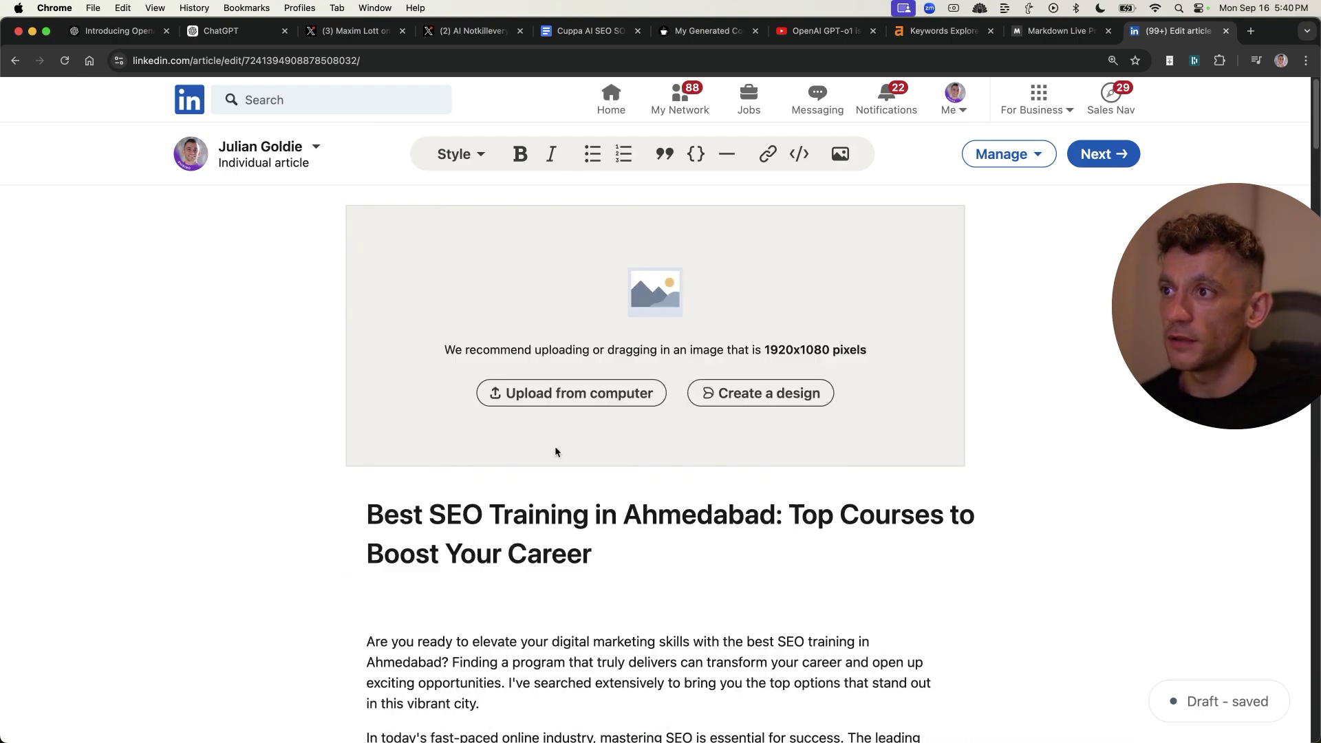
scroll(556, 452, "down", 10)
scroll(585, 440, "up", 10)
scroll(622, 420, "up", 3)
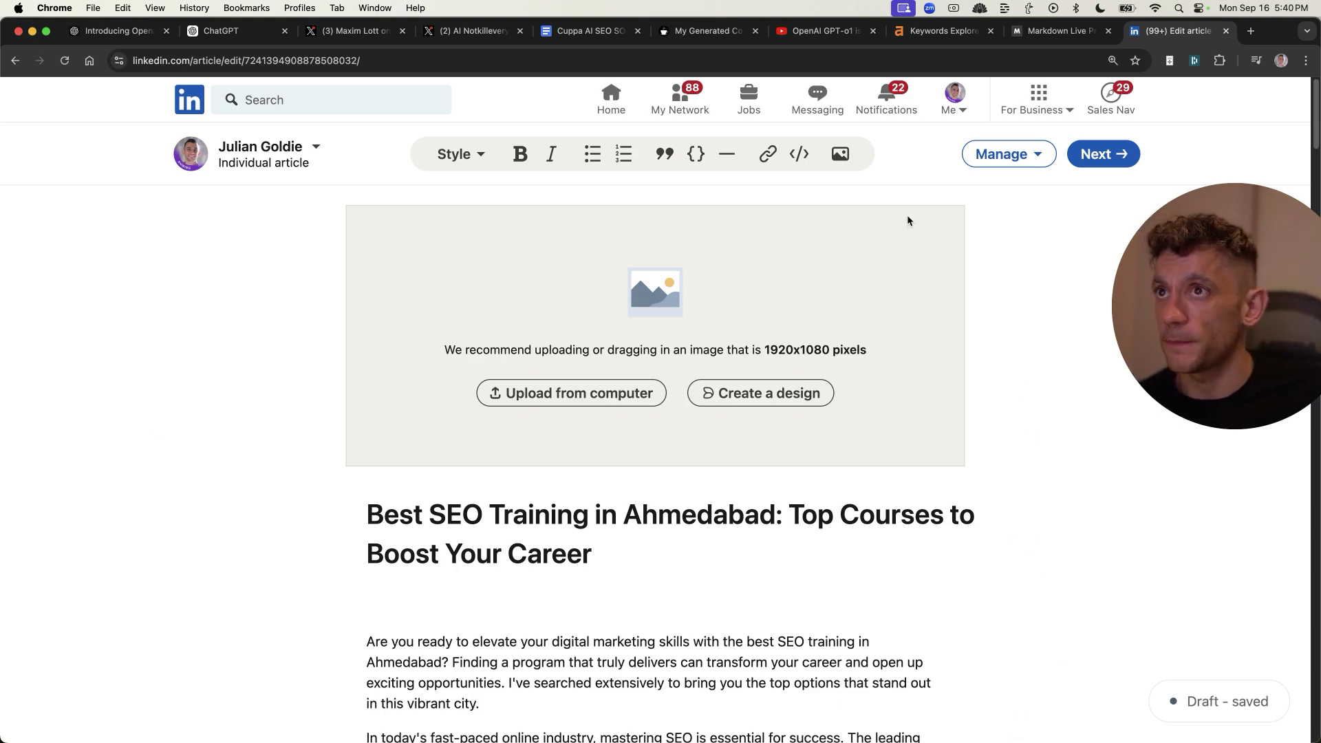
Copy the Cuppa AI SEO SOP's link and move its tab after LinkedIn
left_click(568, 32)
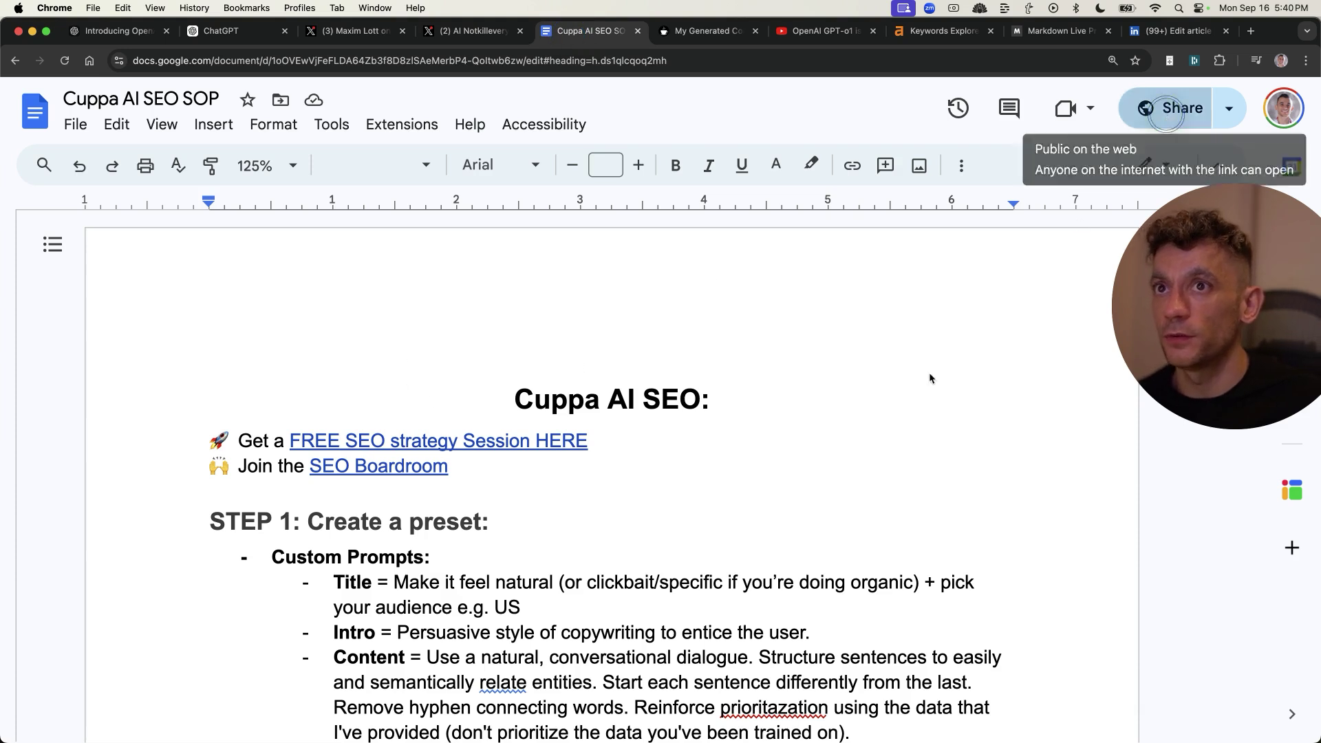
left_click(1228, 109)
left_click_drag(560, 31, 1063, 41)
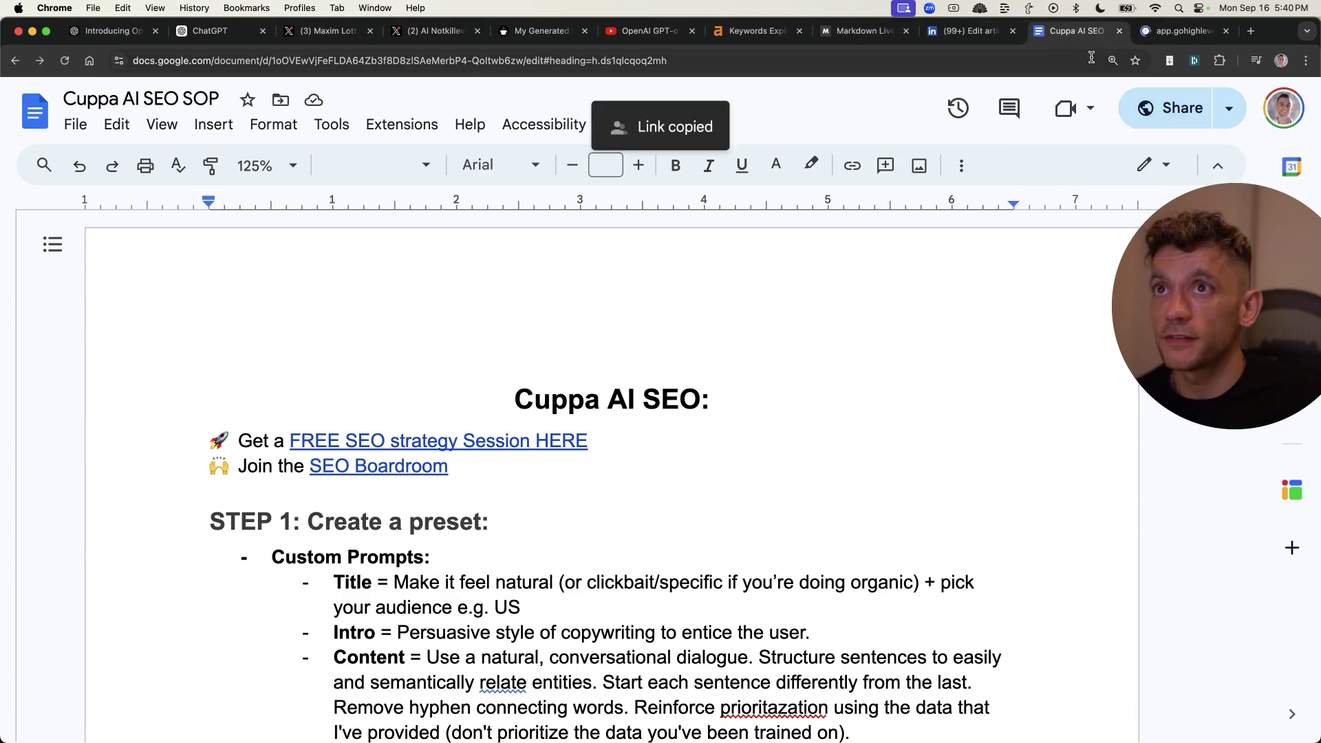
scroll(468, 515, "down", 2)
scroll(468, 516, "down", 20)
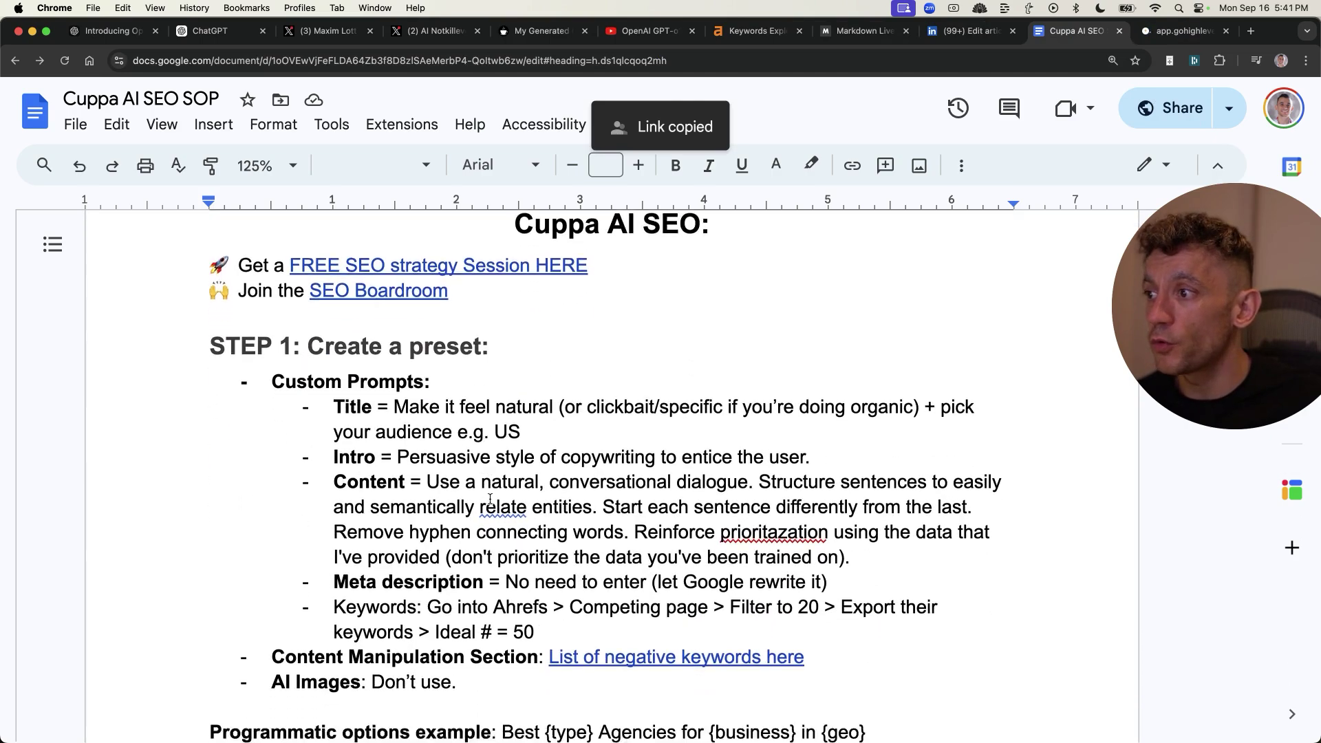
scroll(488, 506, "down", 10)
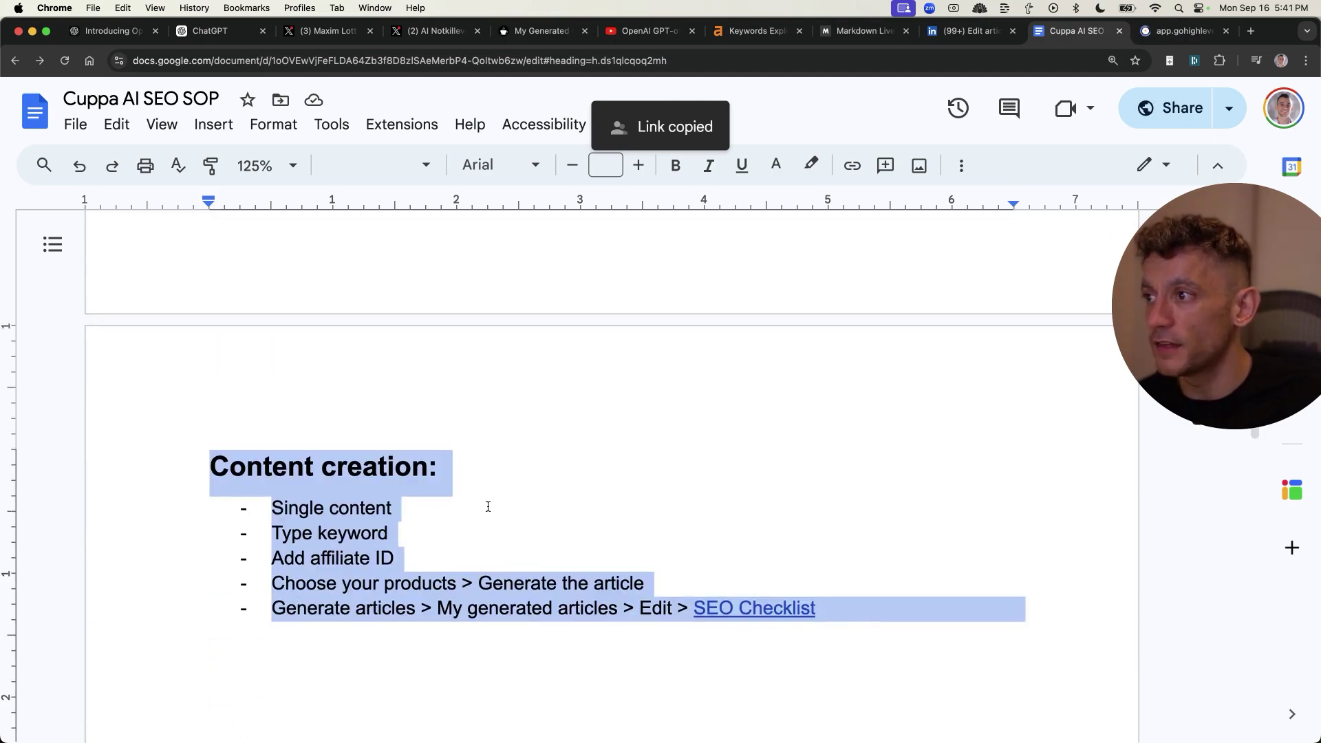
scroll(458, 505, "up", 20)
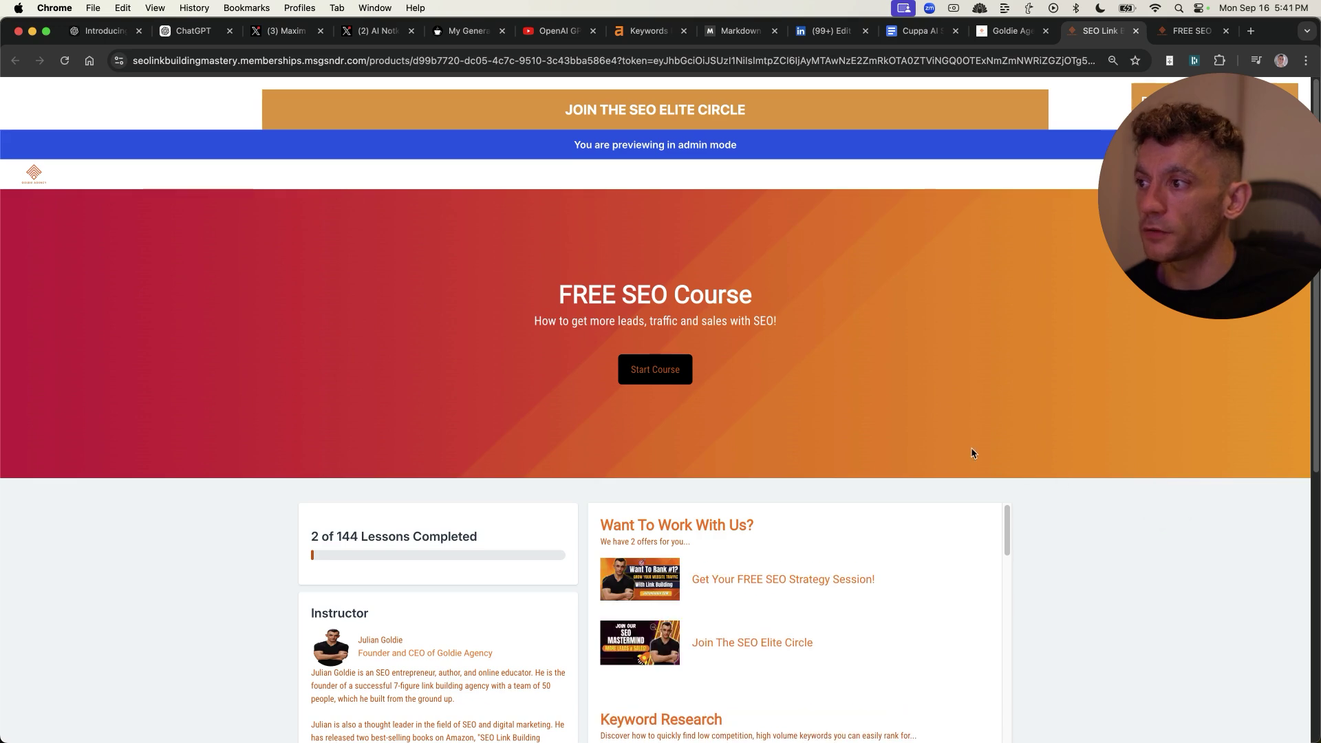
scroll(972, 447, "down", 3)
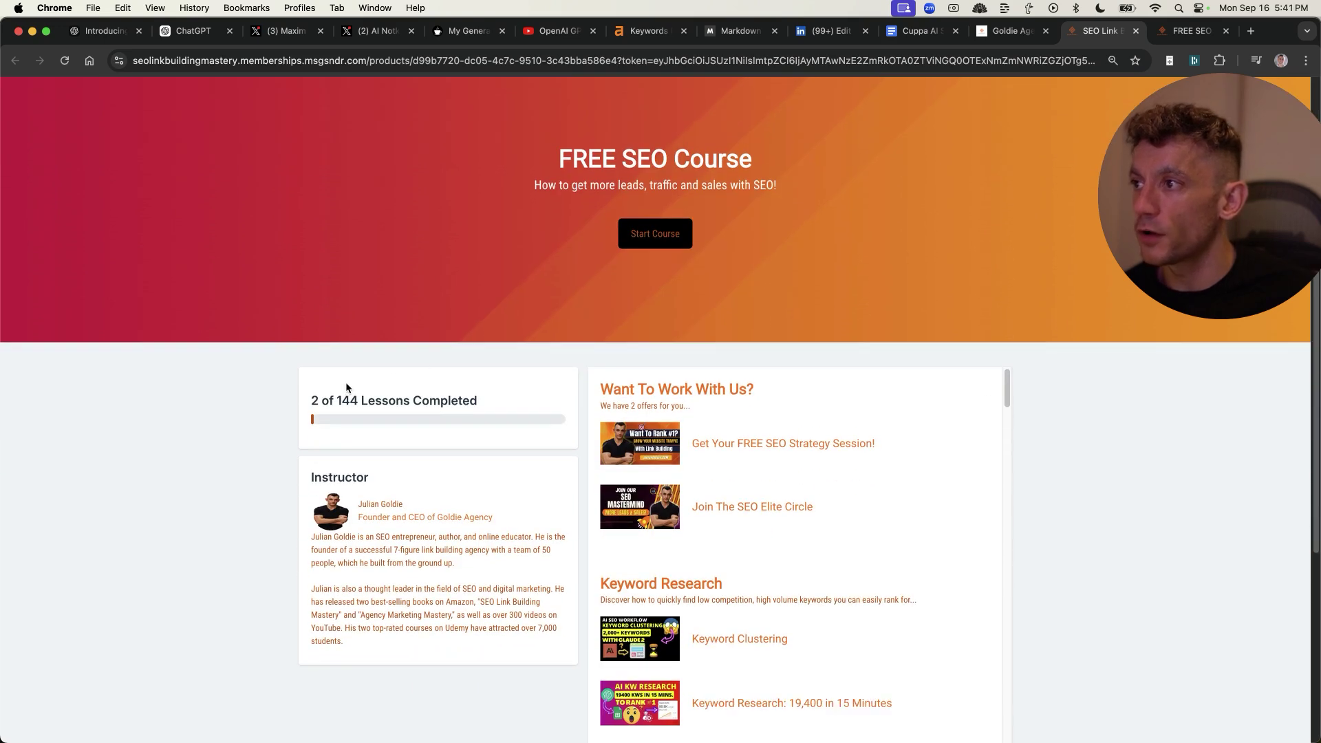
Highlight the 2 of 144 lessons completed progress, then scroll down to the Cuppa AI SEO lesson
left_click_drag(311, 410, 435, 415)
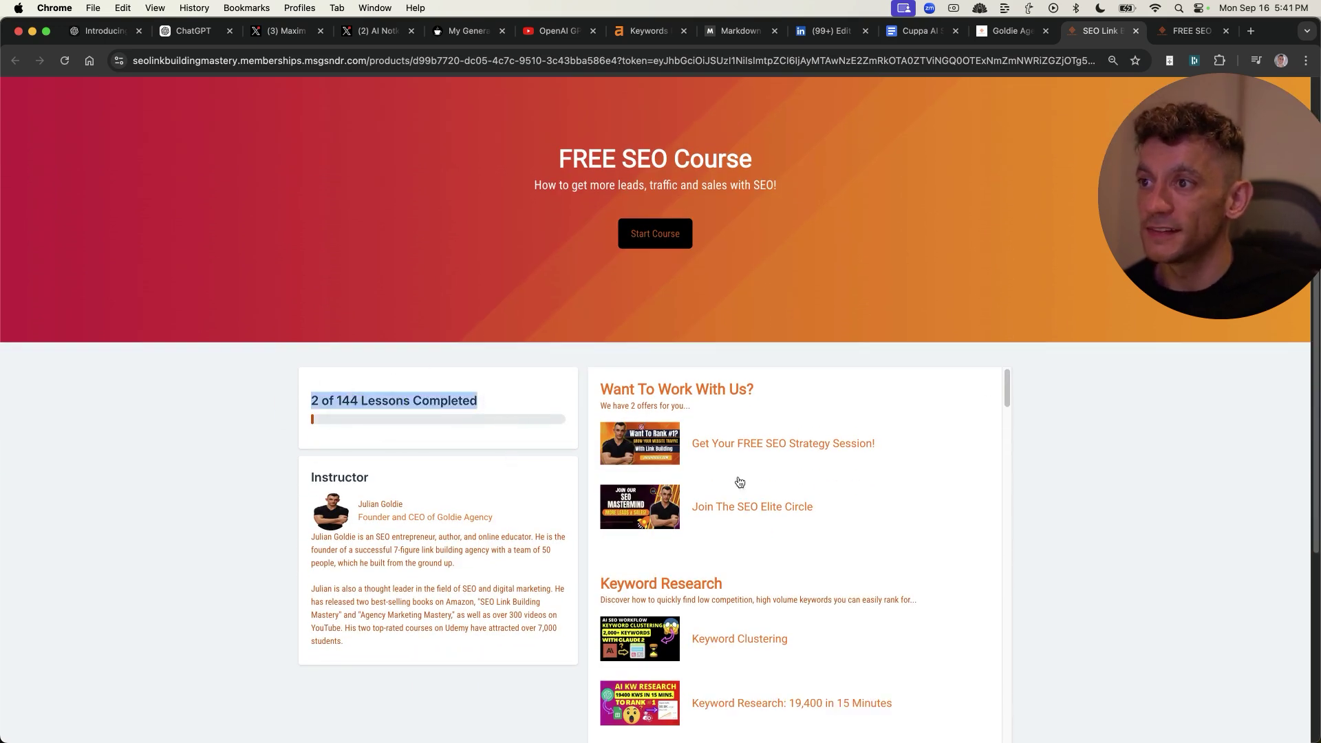
scroll(856, 593, "down", 20)
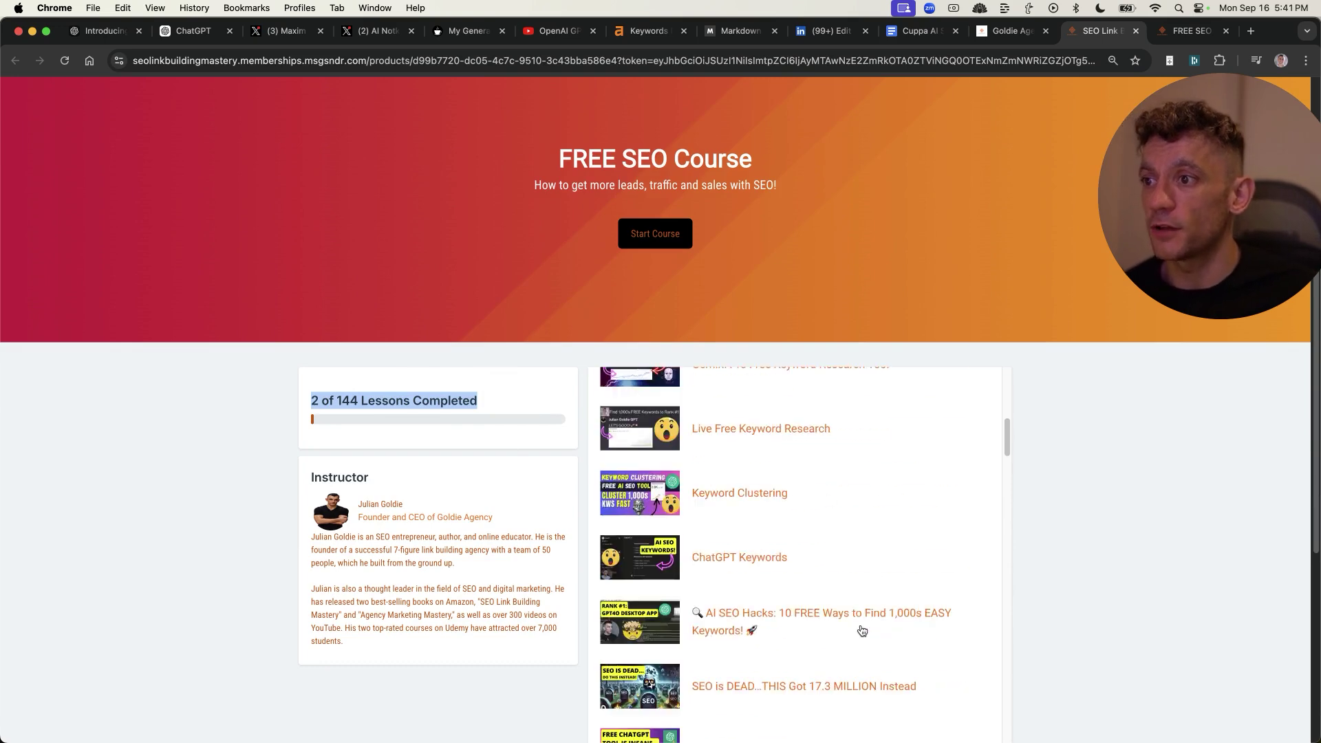
scroll(797, 648, "down", 20)
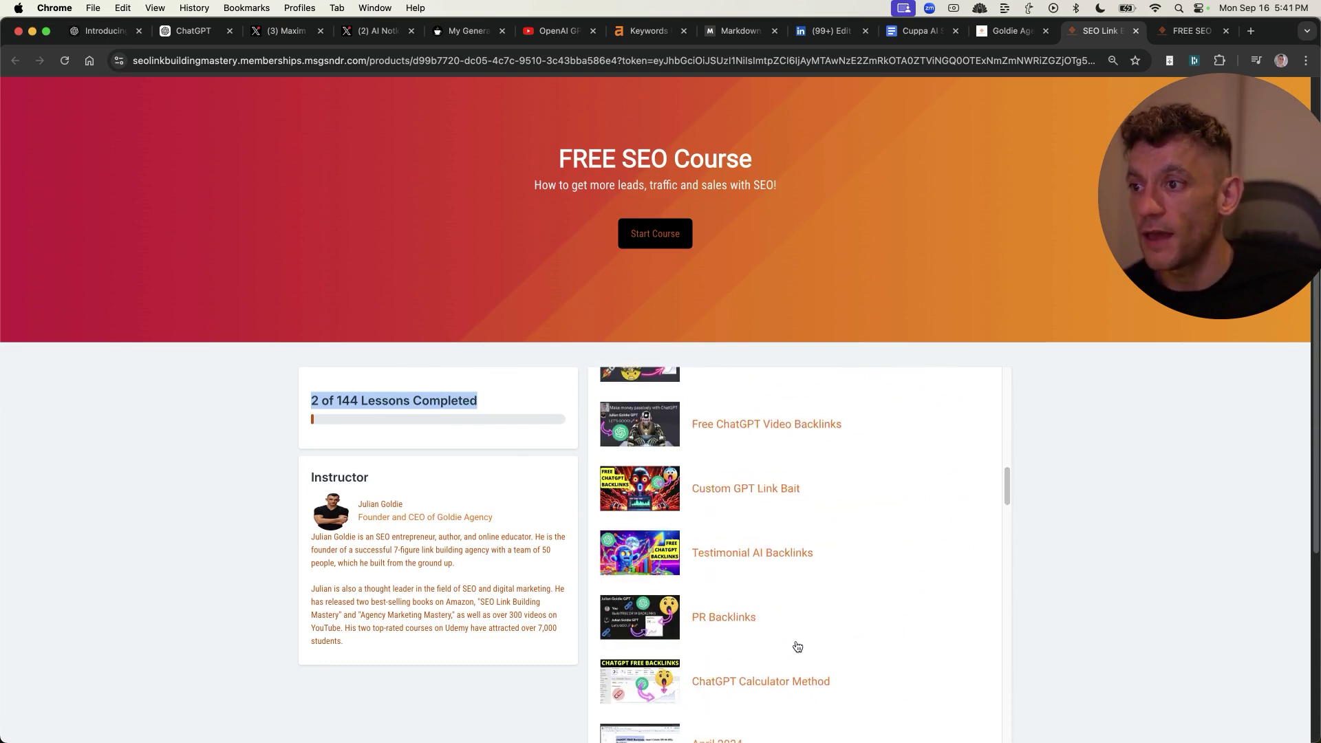
scroll(767, 626, "down", 15)
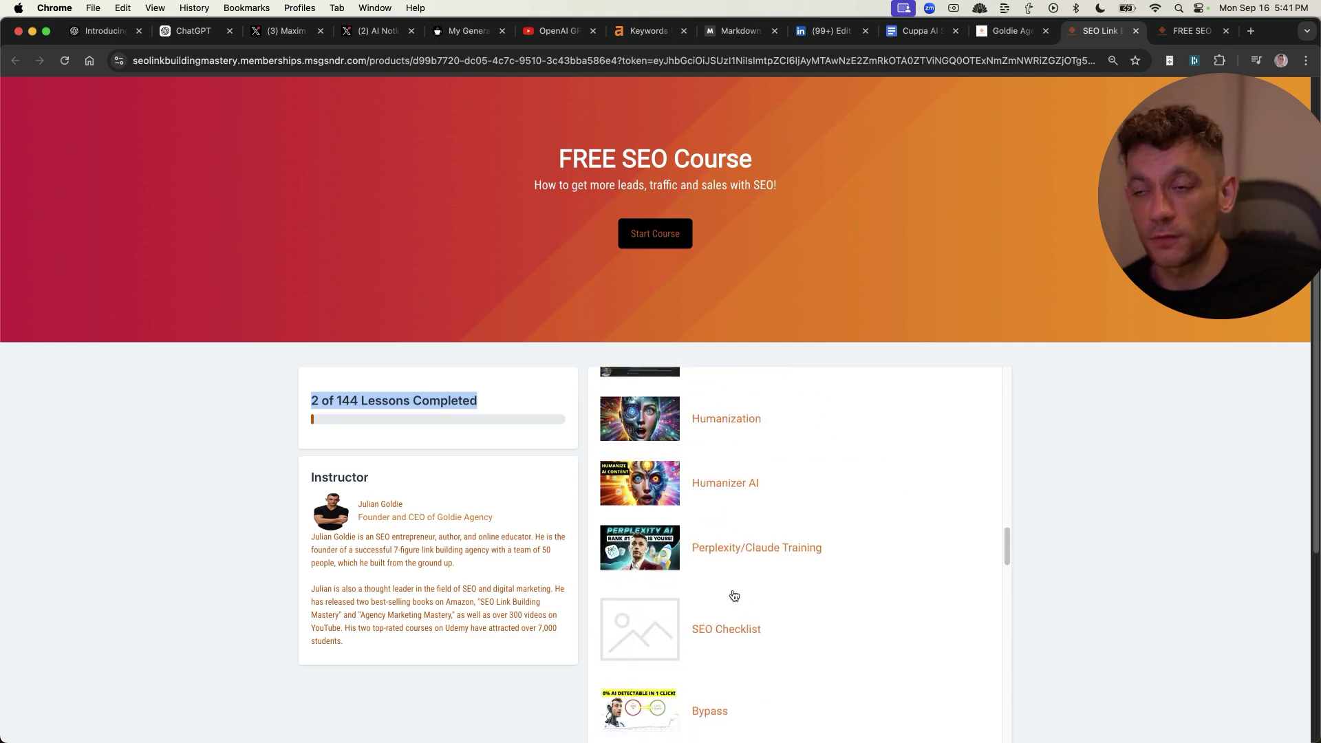
scroll(699, 648, "down", 15)
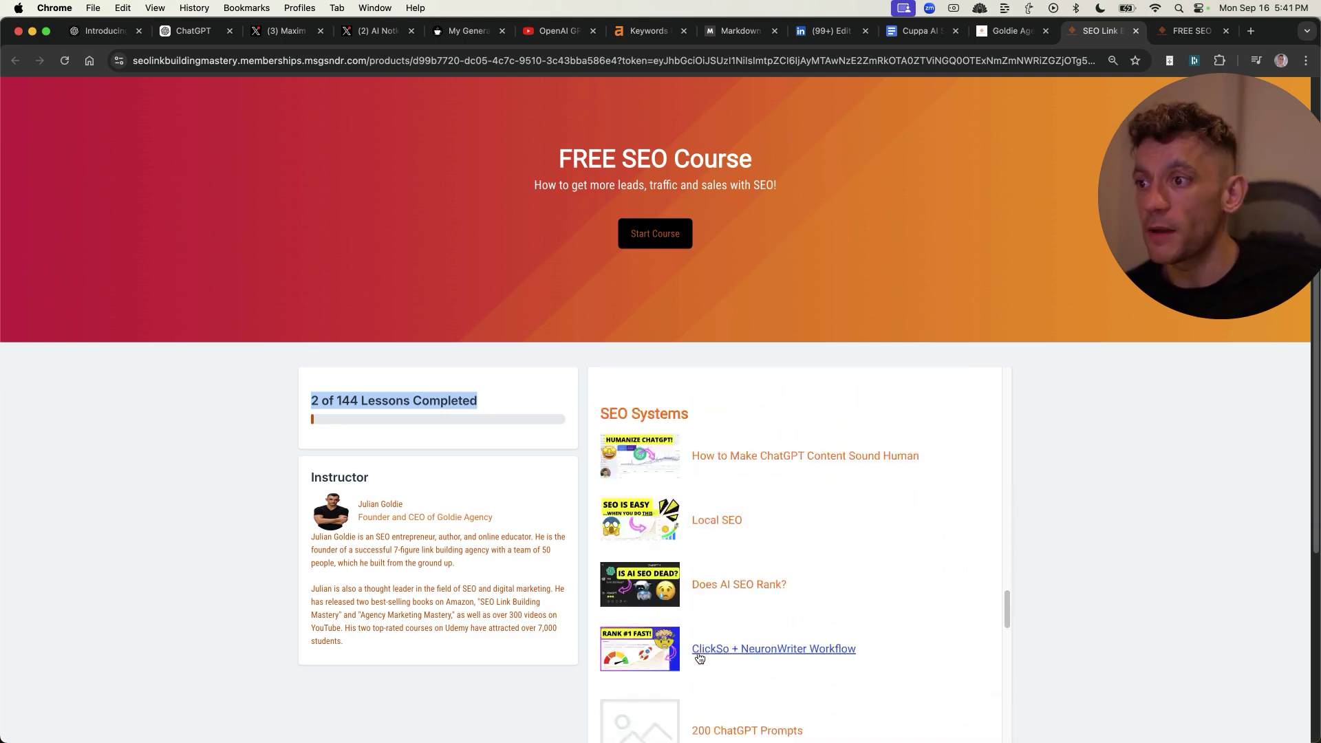
scroll(683, 556, "up", 20)
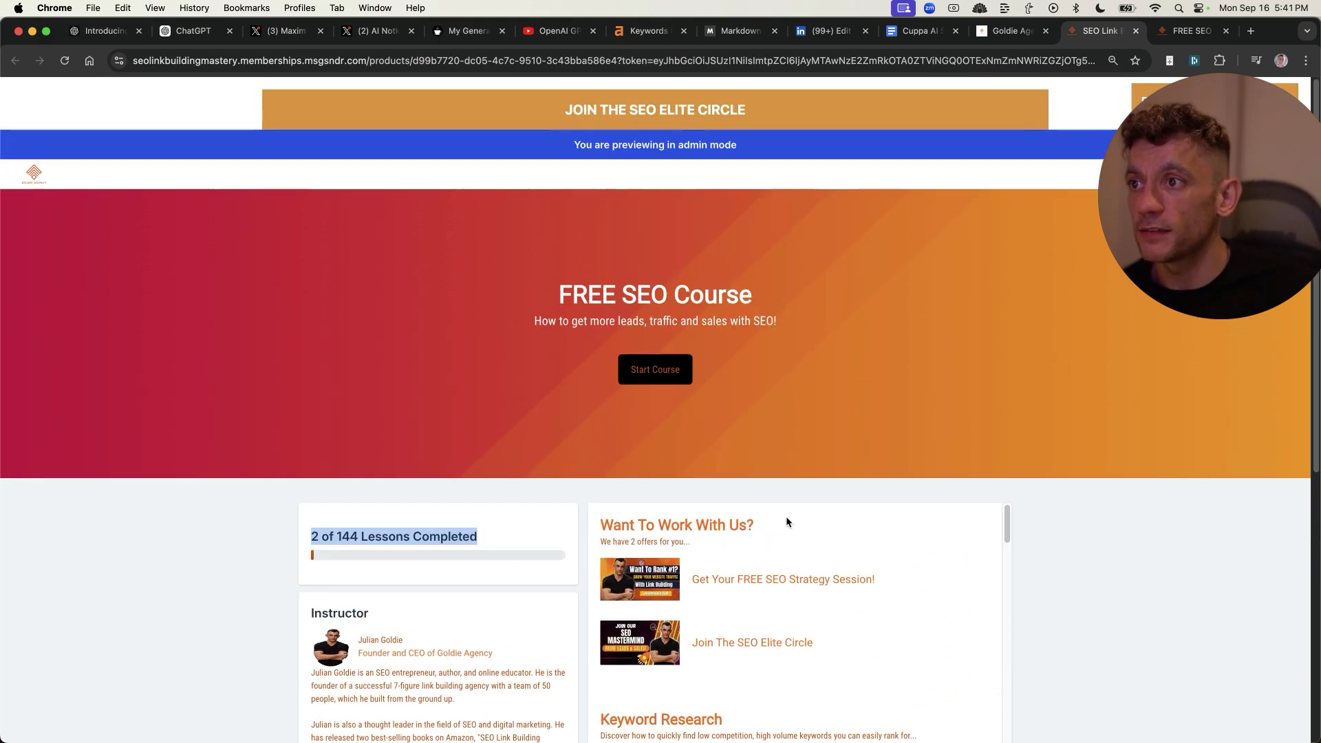
scroll(809, 367, "down", 10)
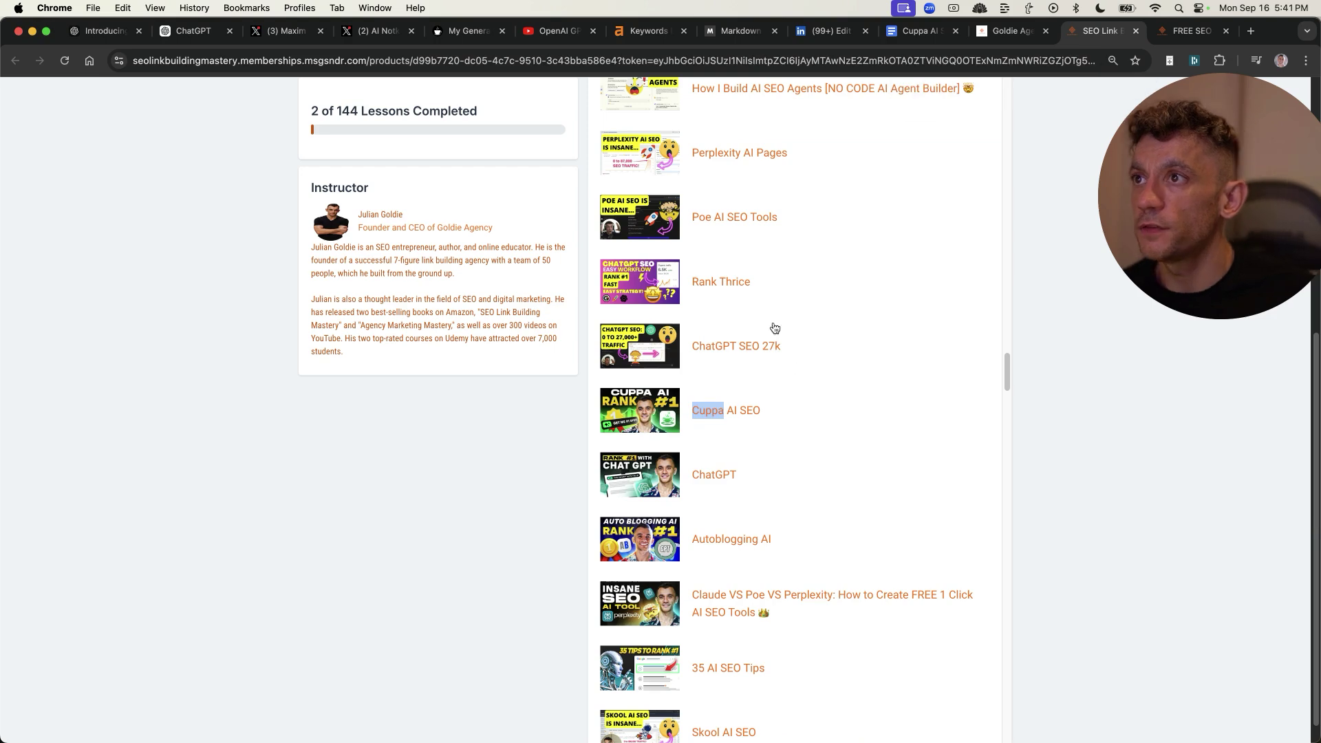
scroll(774, 327, "up", 10)
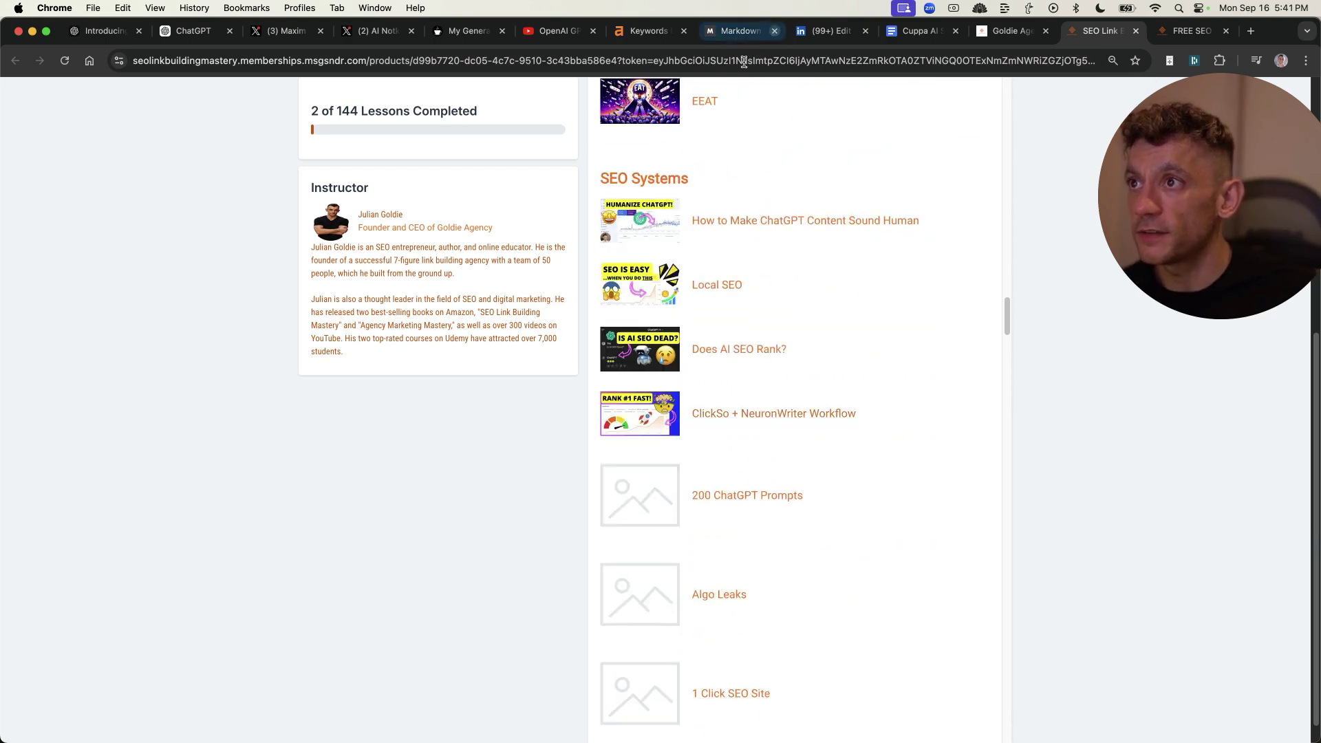
scroll(716, 454, "down", 11)
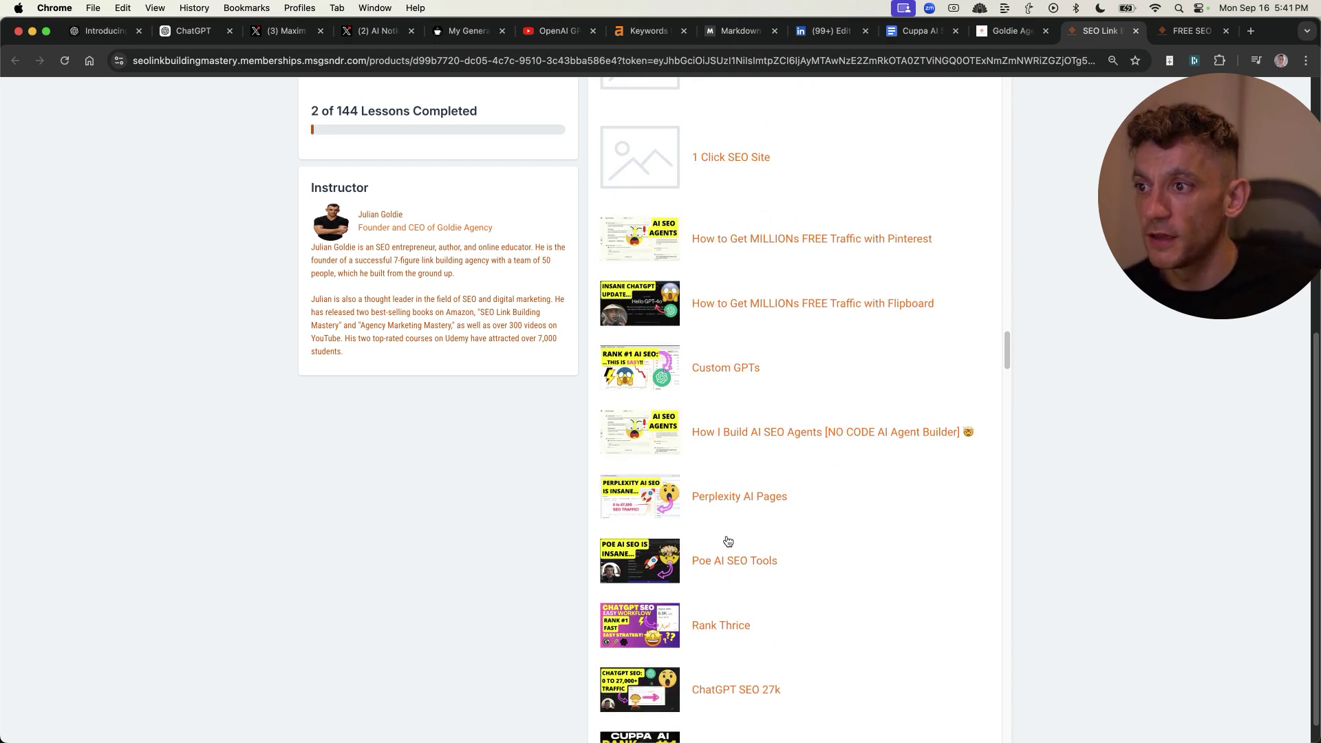
scroll(749, 590, "down", 3)
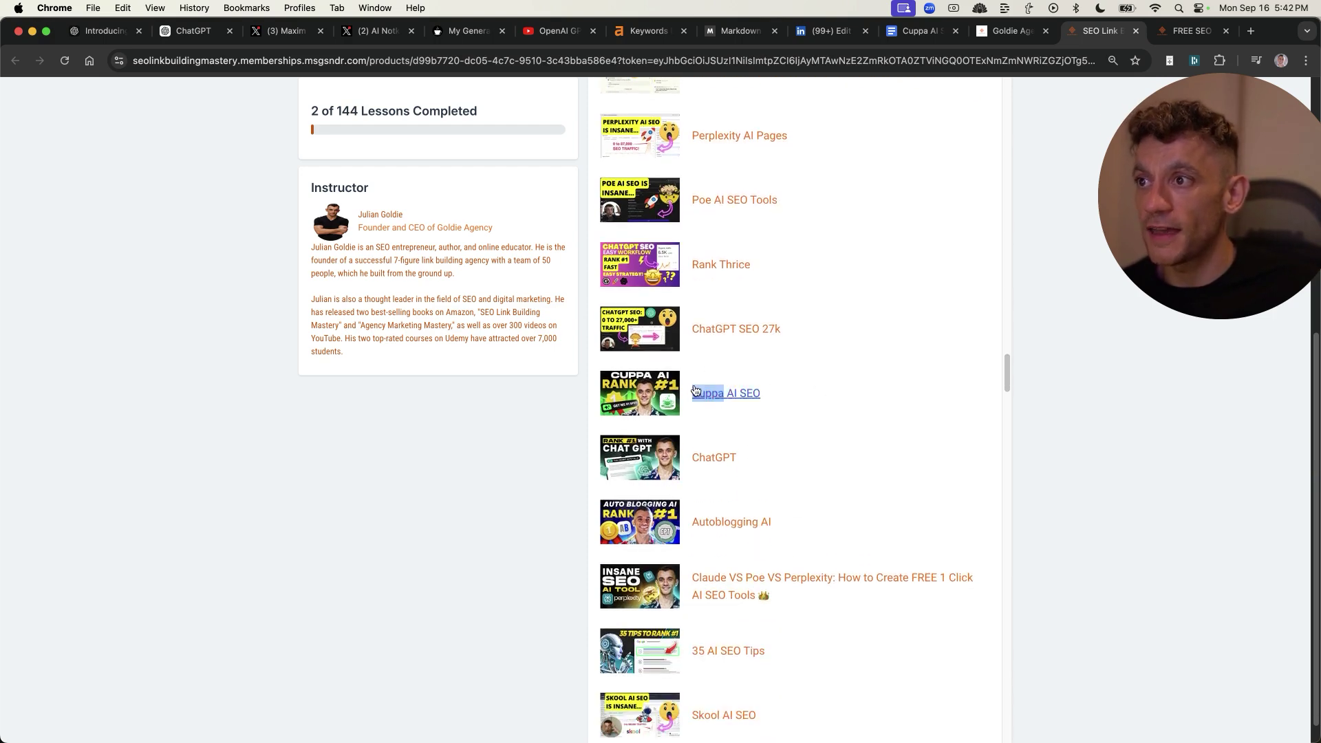
Open the Cuppa AI SEO lesson, highlight its video notes SOP link, then go to the strategy session page
left_click(720, 397)
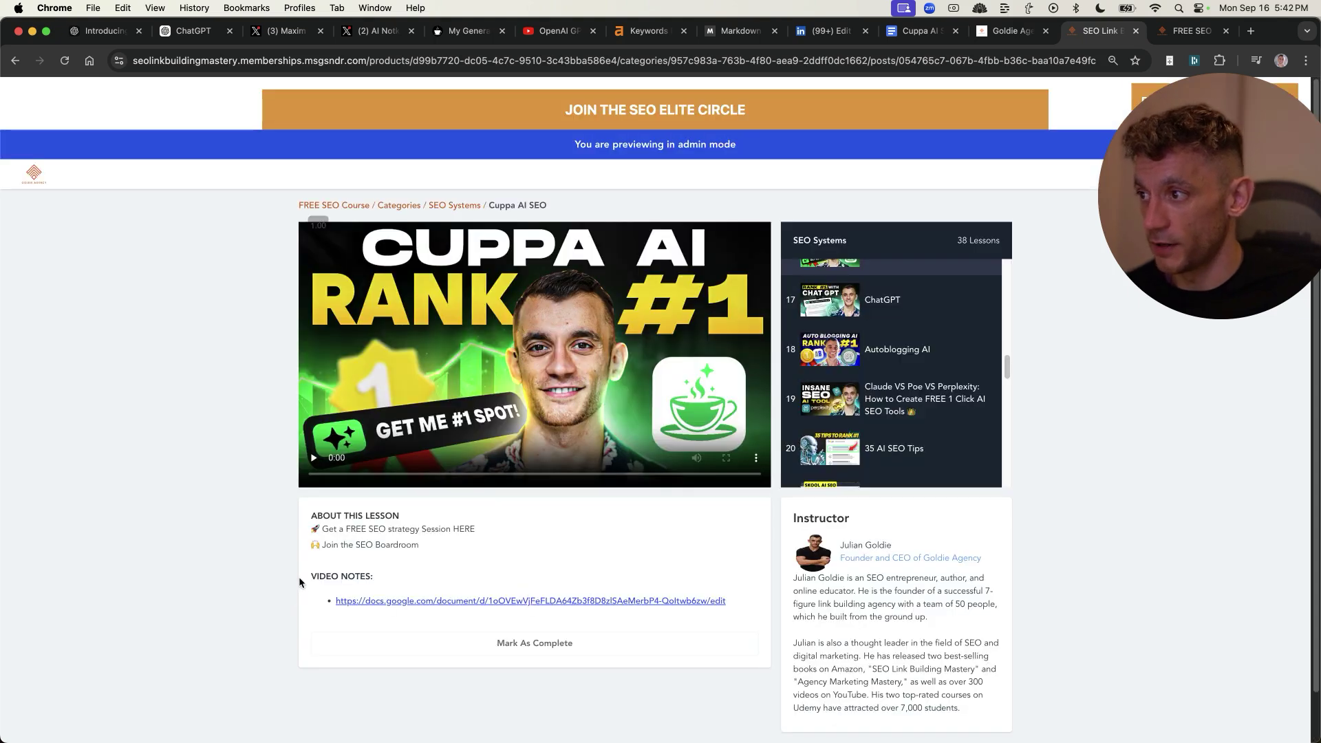
left_click_drag(299, 578, 749, 608)
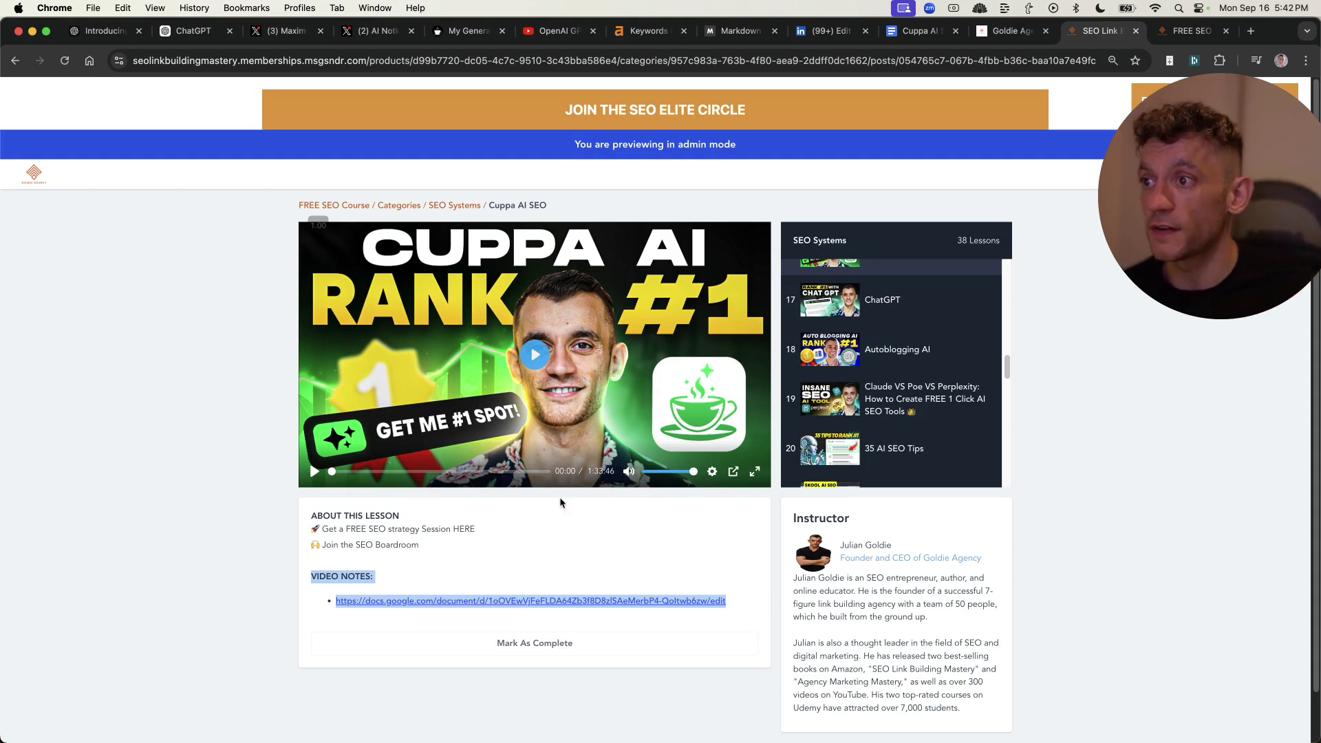
left_click(1215, 31)
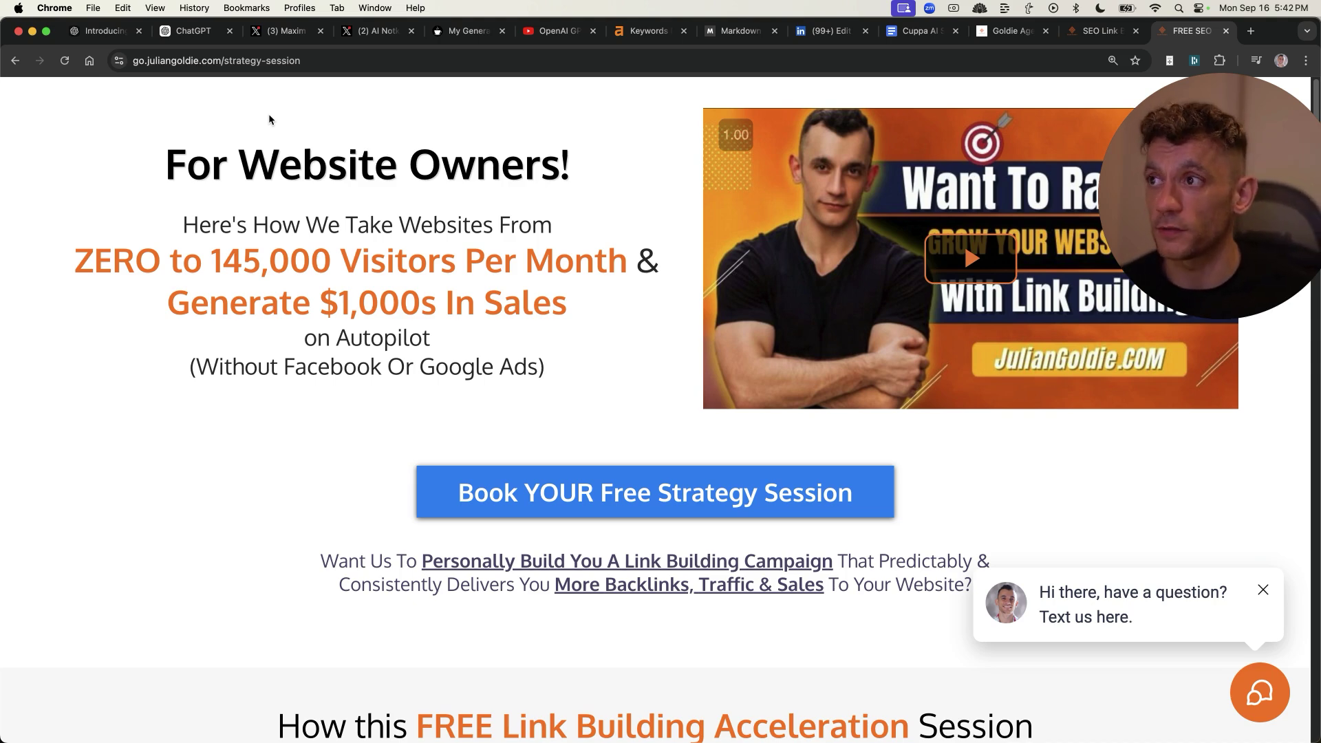
scroll(329, 475, "down", 10)
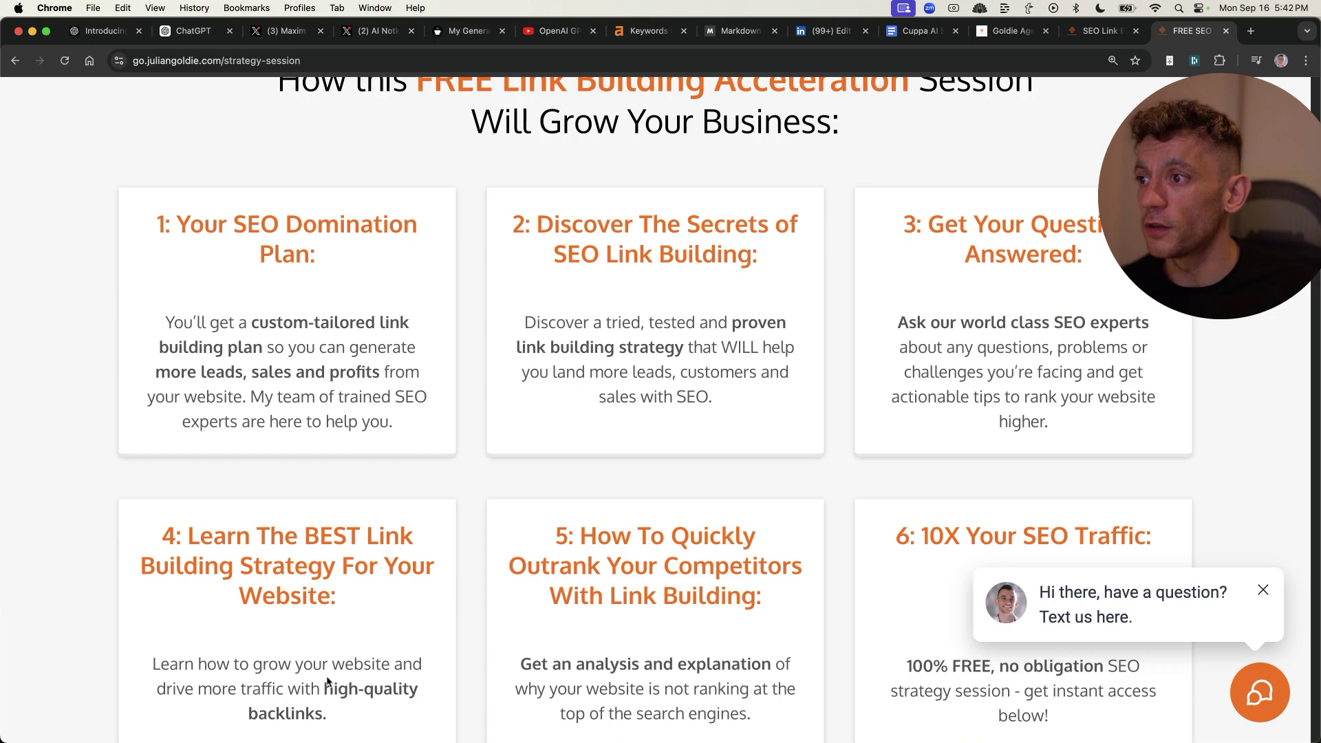
scroll(444, 533, "up", 2)
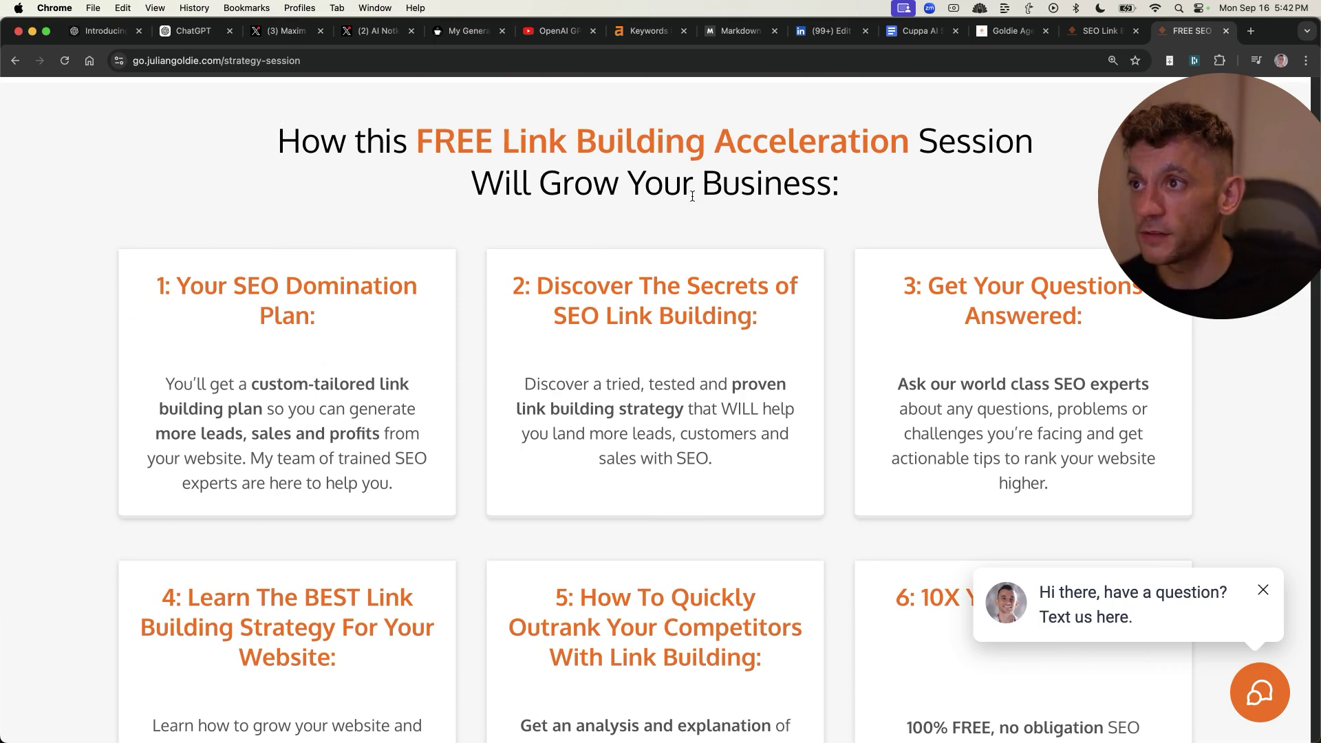
scroll(1053, 377, "up", 1)
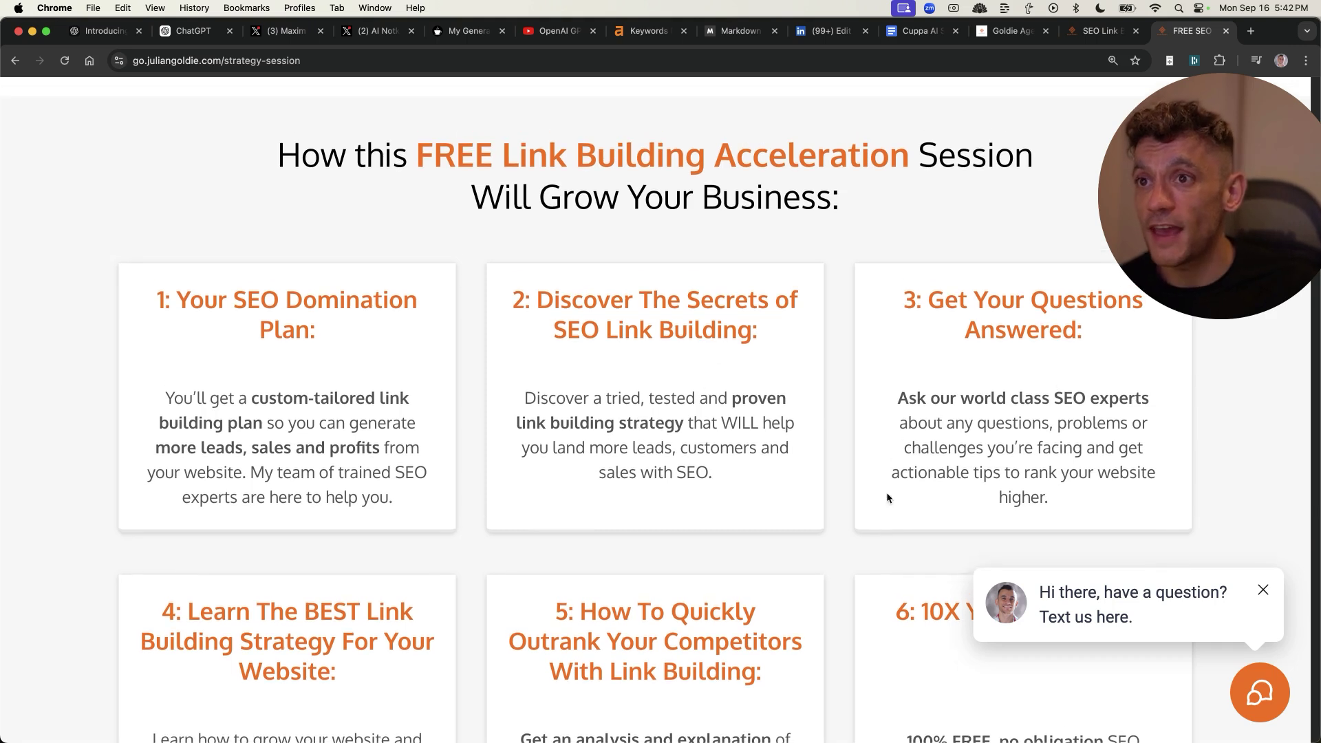
scroll(698, 434, "down", 5)
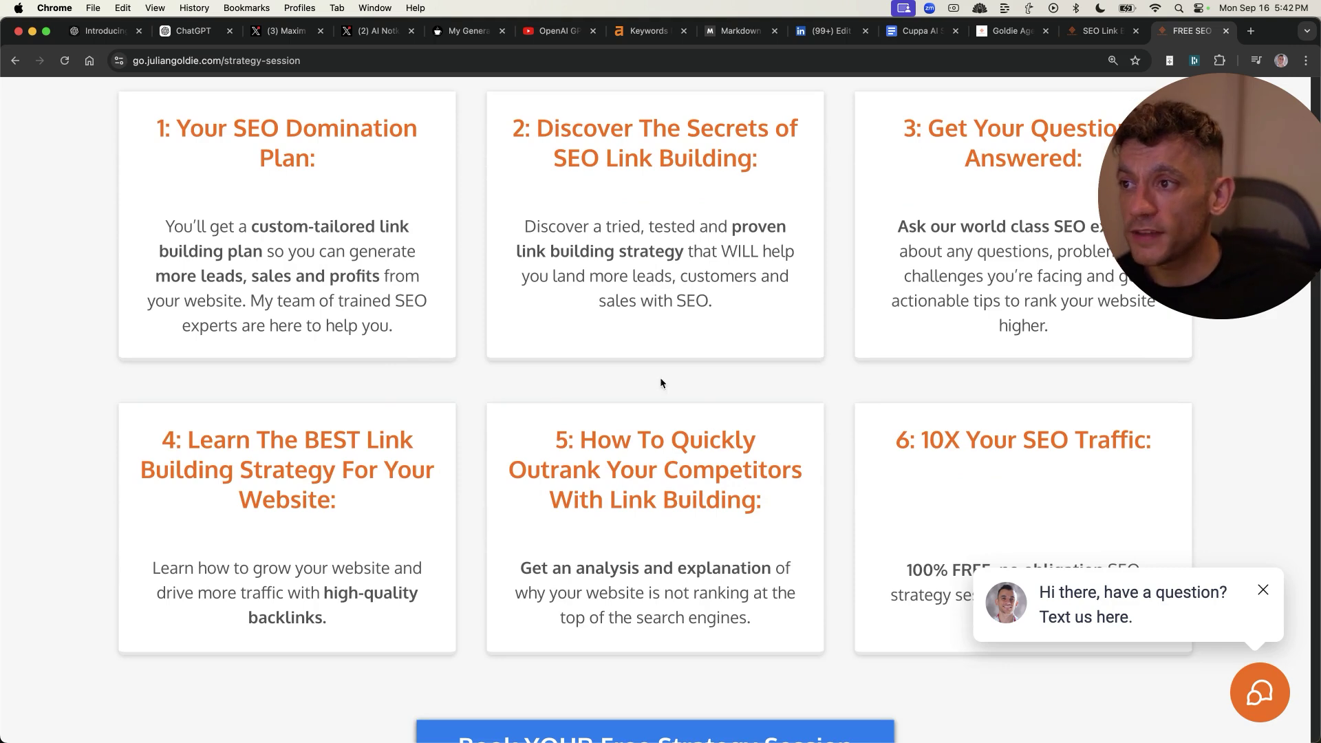
scroll(568, 537, "up", 1)
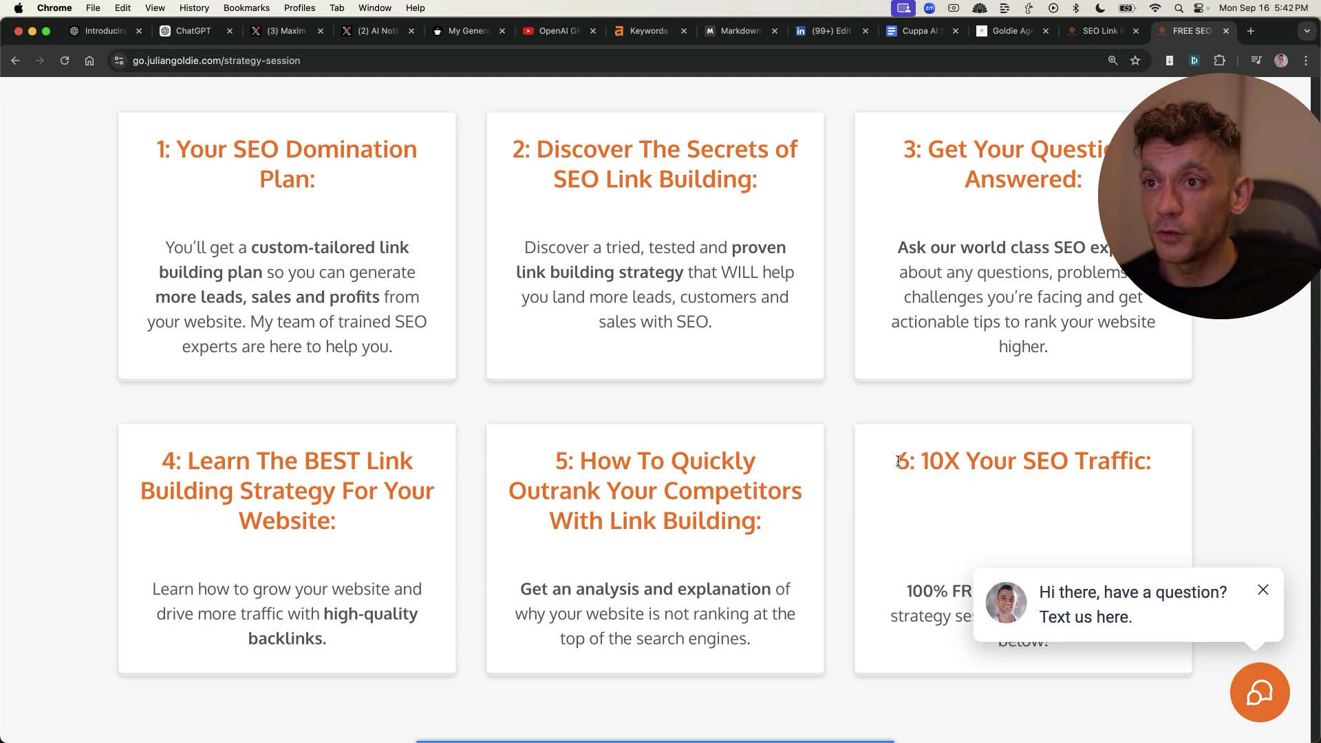
left_click_drag(902, 467, 1164, 474)
scroll(745, 366, "up", 12)
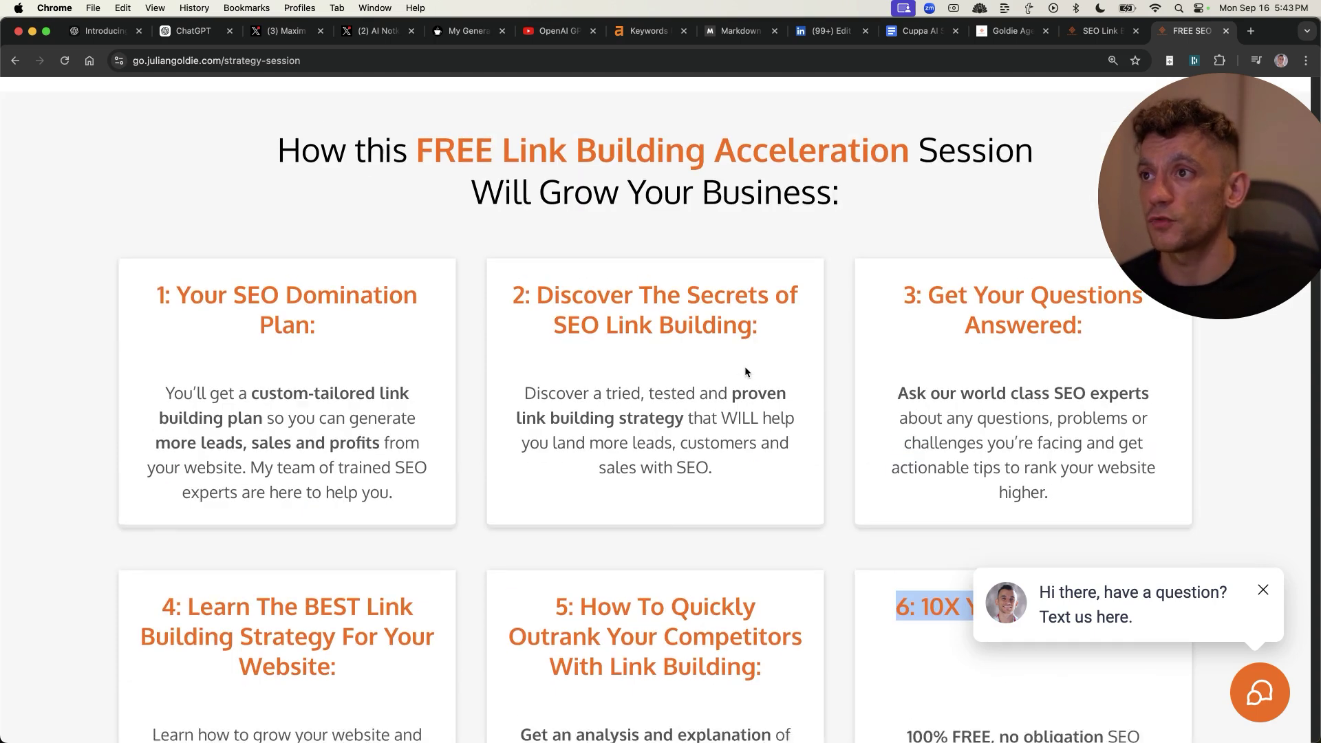